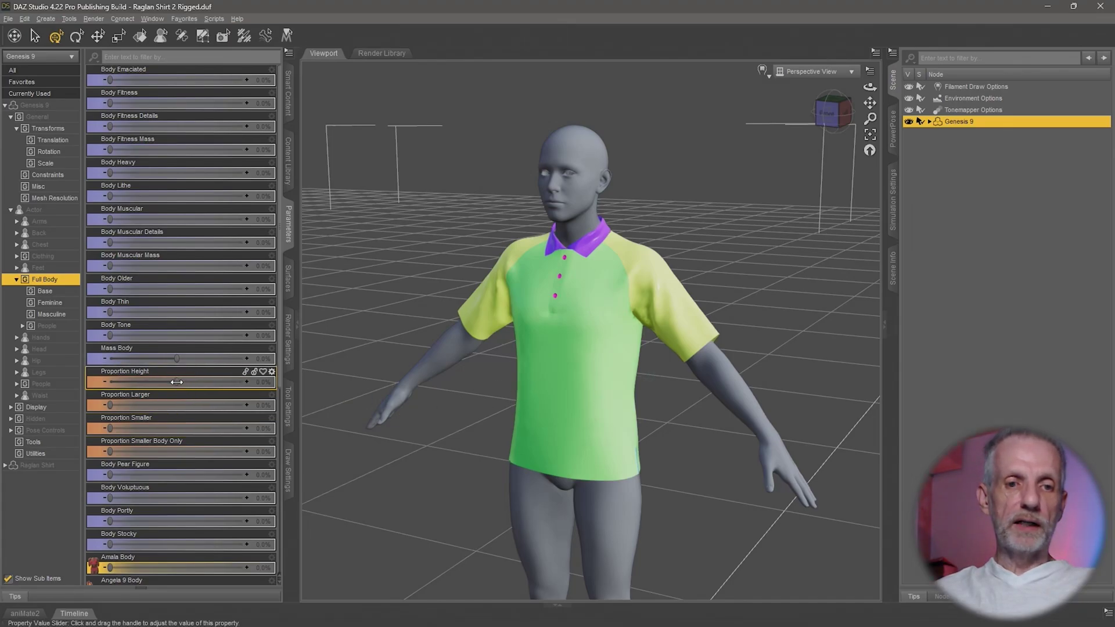
# Test the shirt on the Genesis 9 figure with Proportion Height at about 90.4% and Proportion Larger at about 84.3%, undoing each change.
pyautogui.moveTo(177, 381)
pyautogui.mouseDown()
pyautogui.moveTo(137, 381)
pyautogui.moveTo(174, 383)
pyautogui.mouseUp()
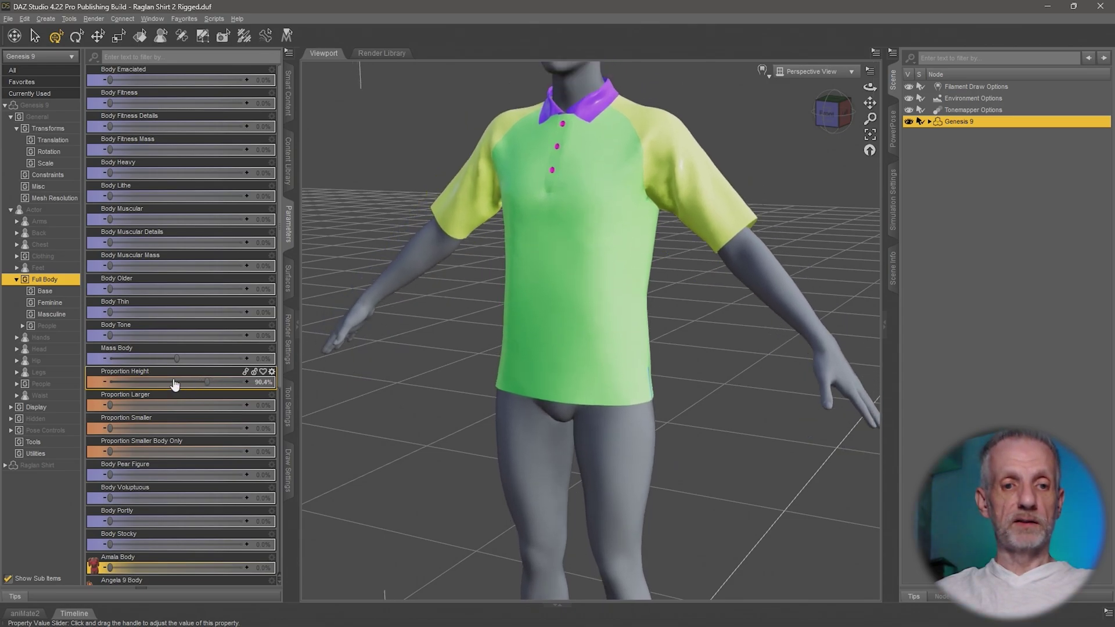
pyautogui.hotkey('ctrl', 'z')
pyautogui.moveTo(111, 405); pyautogui.dragTo(167, 405)
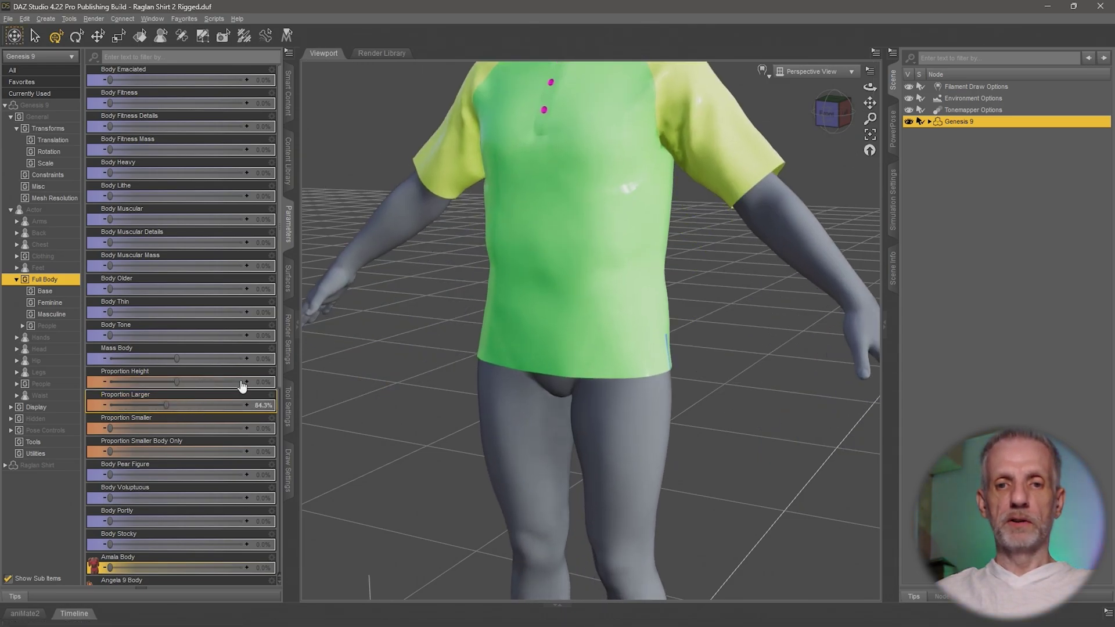
pyautogui.scroll(-5, 393, 378)
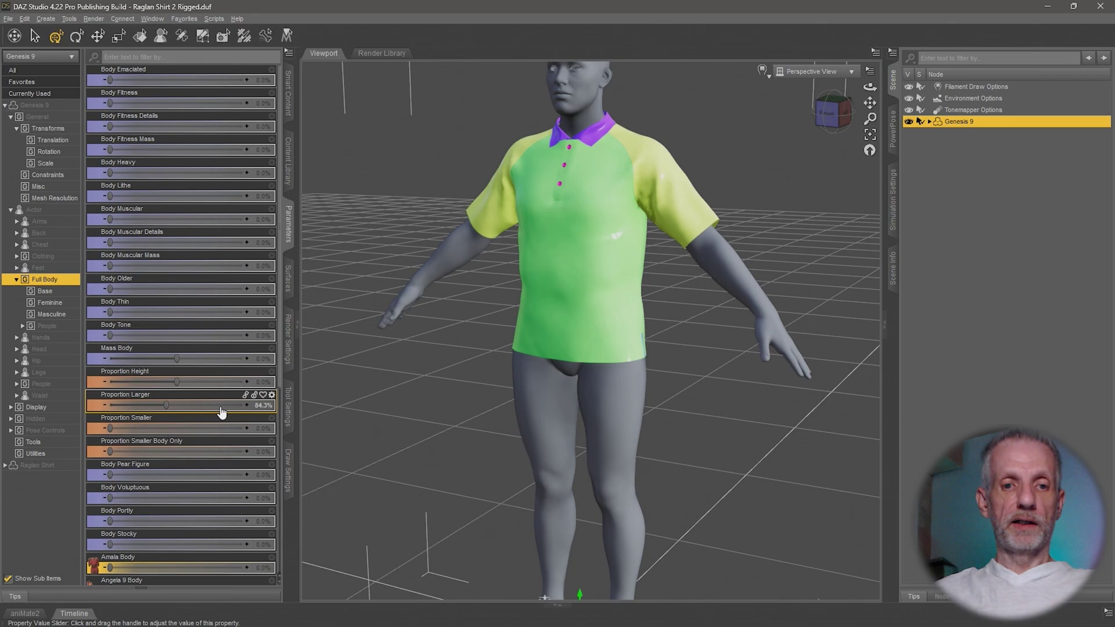
pyautogui.hotkey('ctrl', 'z')
# Test the shirt's fit with the figure's Proportion Smaller at about 92.2%, inspect the upper body, and reset the morph to zero.
pyautogui.moveTo(110, 428); pyautogui.dragTo(171, 432)
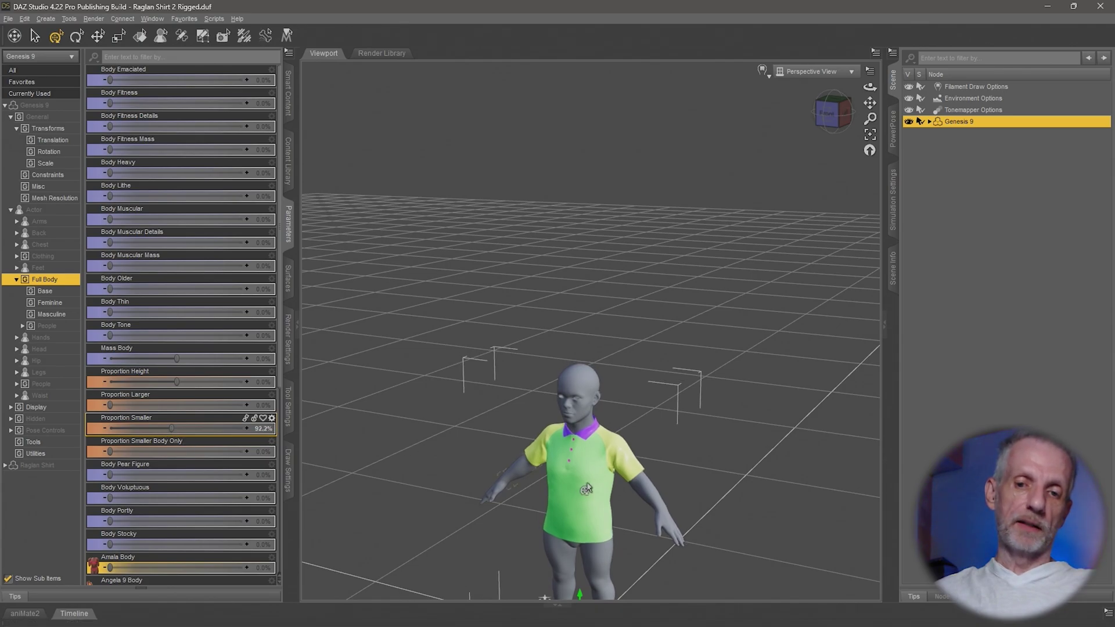
pyautogui.scroll(2, 587, 491)
pyautogui.moveTo(586, 490); pyautogui.dragTo(605, 416, button='middle')
pyautogui.scroll(2, 606, 416)
pyautogui.scroll(8, 605, 414)
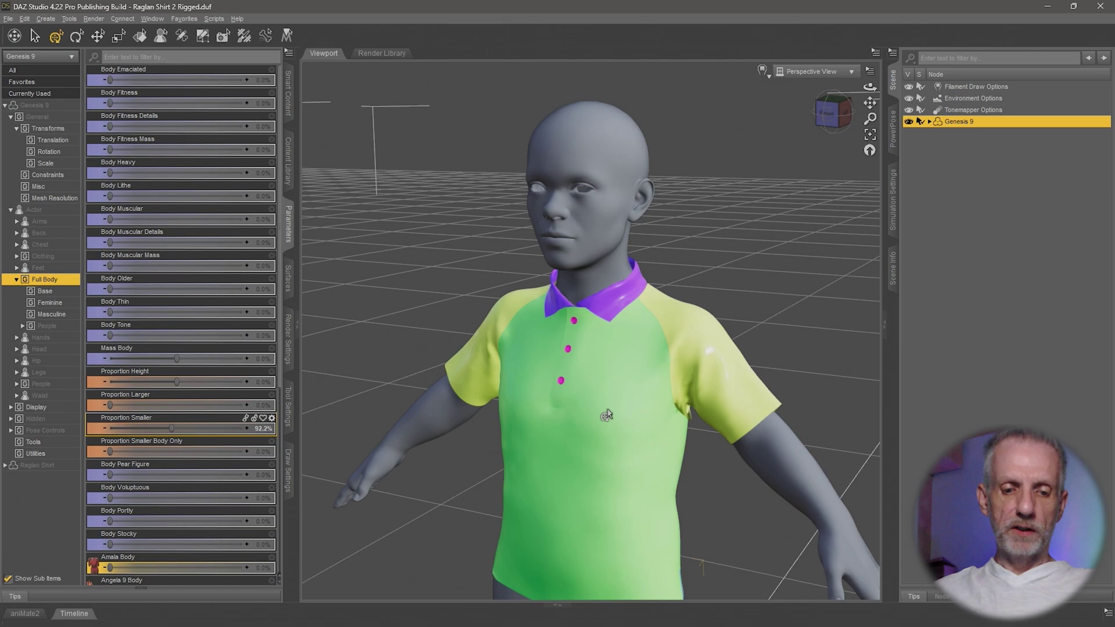
pyautogui.scroll(-12, 606, 415)
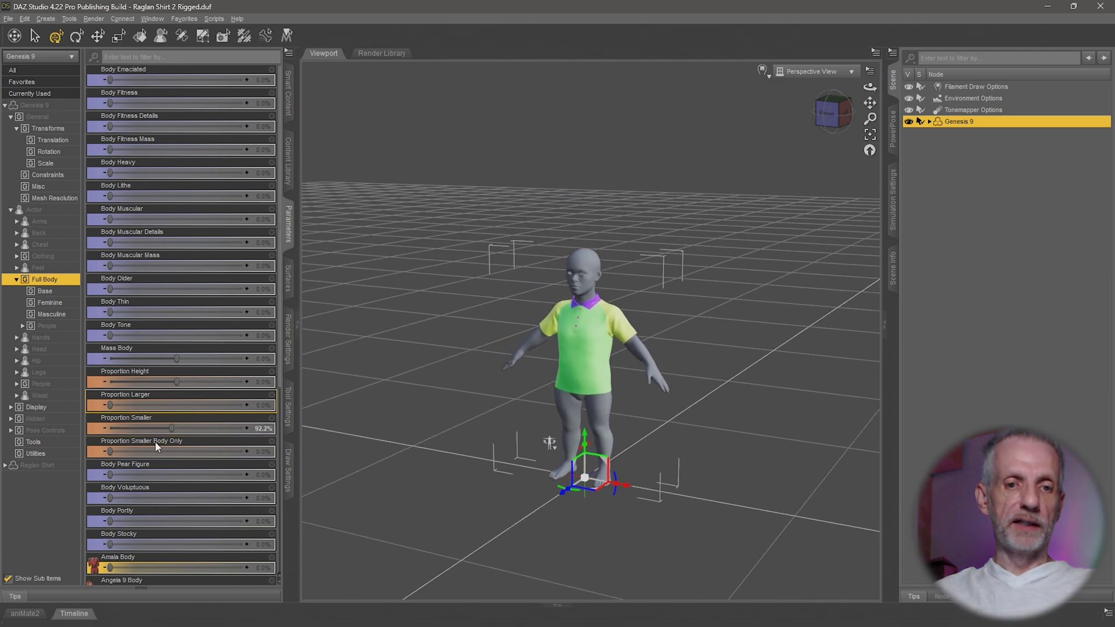
pyautogui.keyDown('alt'); pyautogui.click(195, 429); pyautogui.keyUp('alt')
pyautogui.moveTo(463, 386); pyautogui.dragTo(463, 406, button='middle')
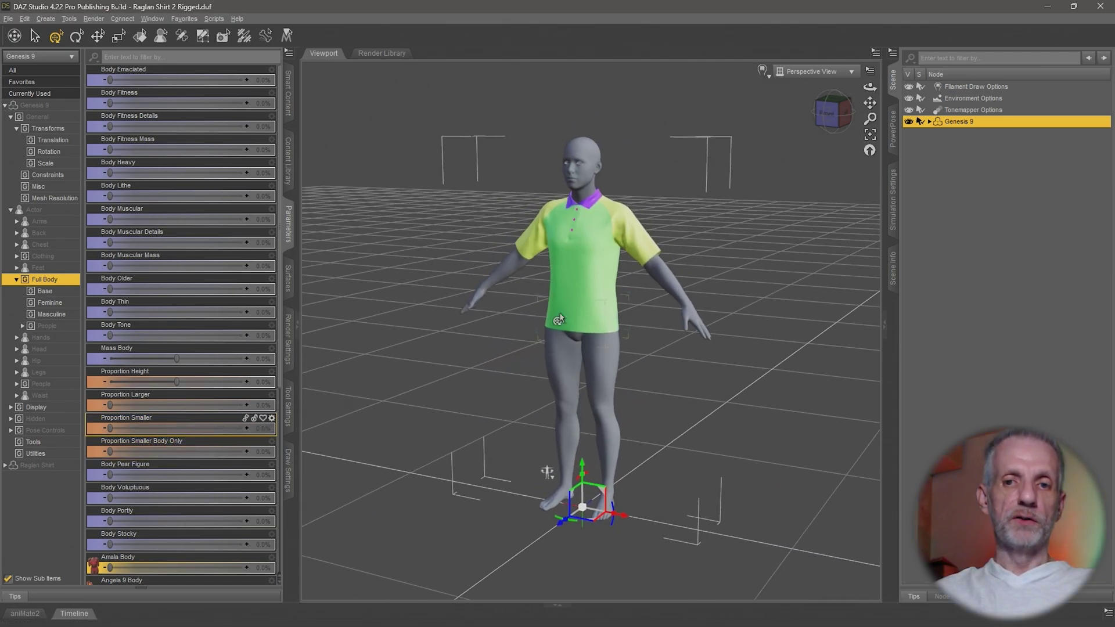
pyautogui.scroll(5, 559, 319)
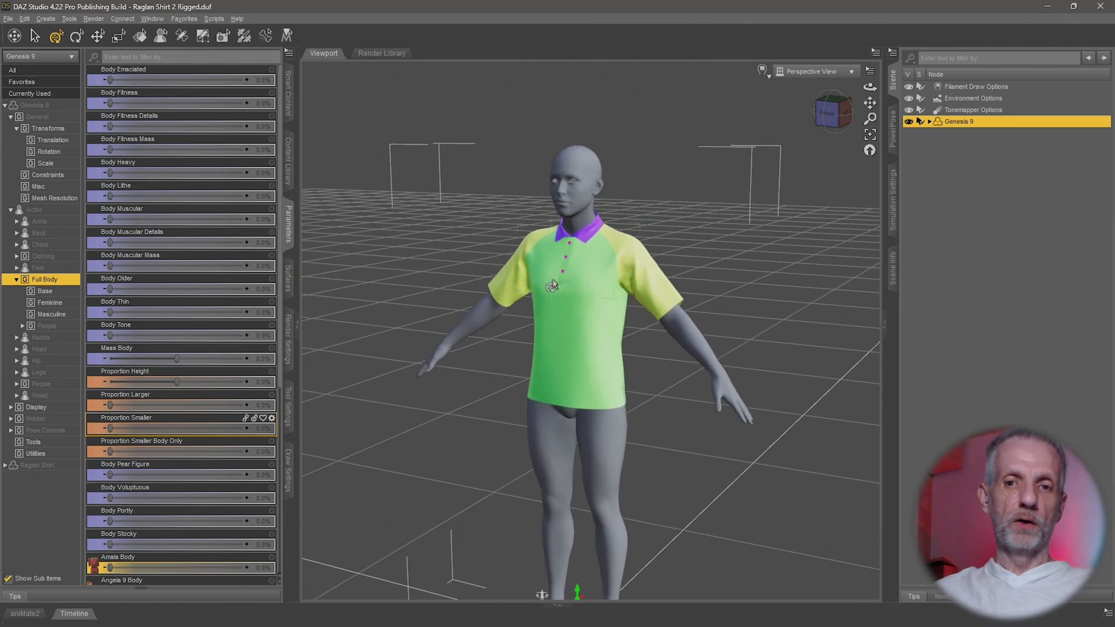
pyautogui.scroll(4, 551, 284)
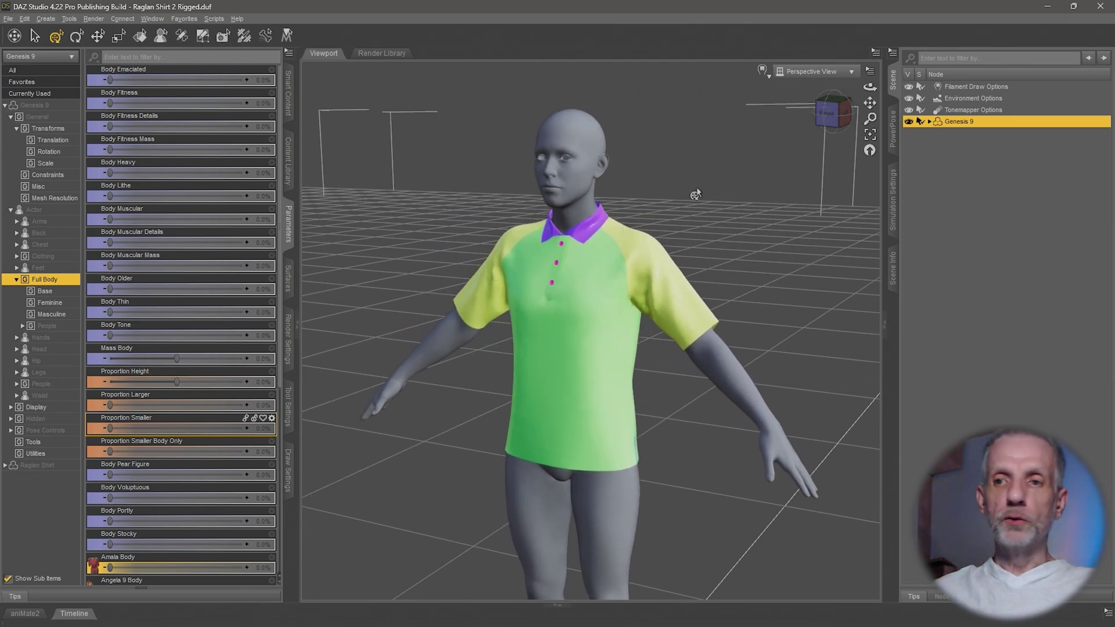
pyautogui.scroll(2, 690, 251)
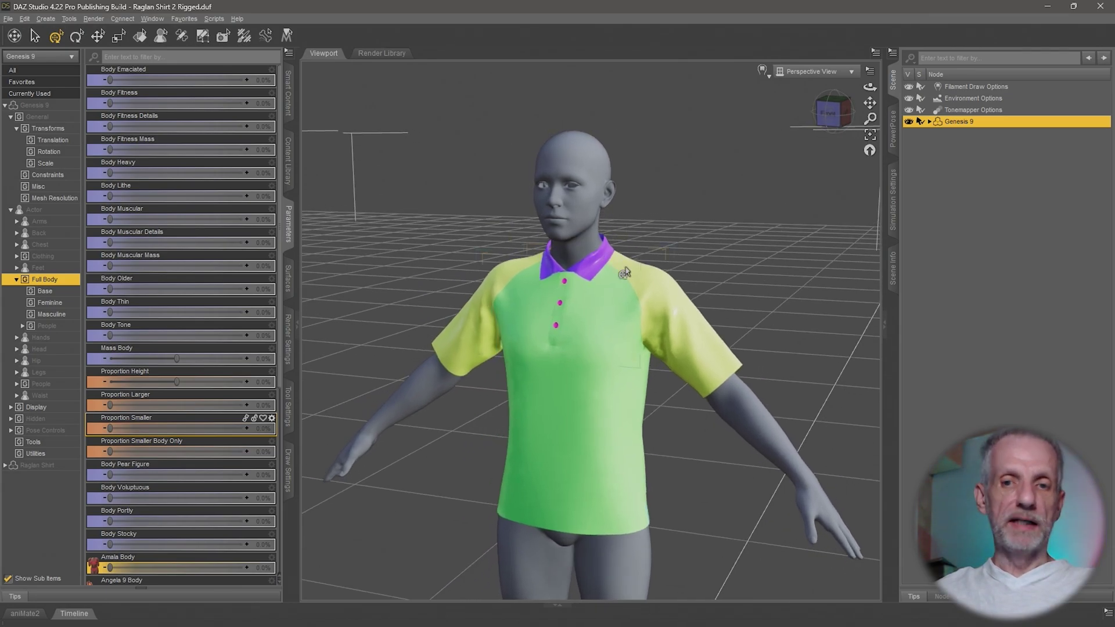
pyautogui.scroll(3, 621, 267)
pyautogui.moveTo(621, 261); pyautogui.dragTo(619, 270, button='middle')
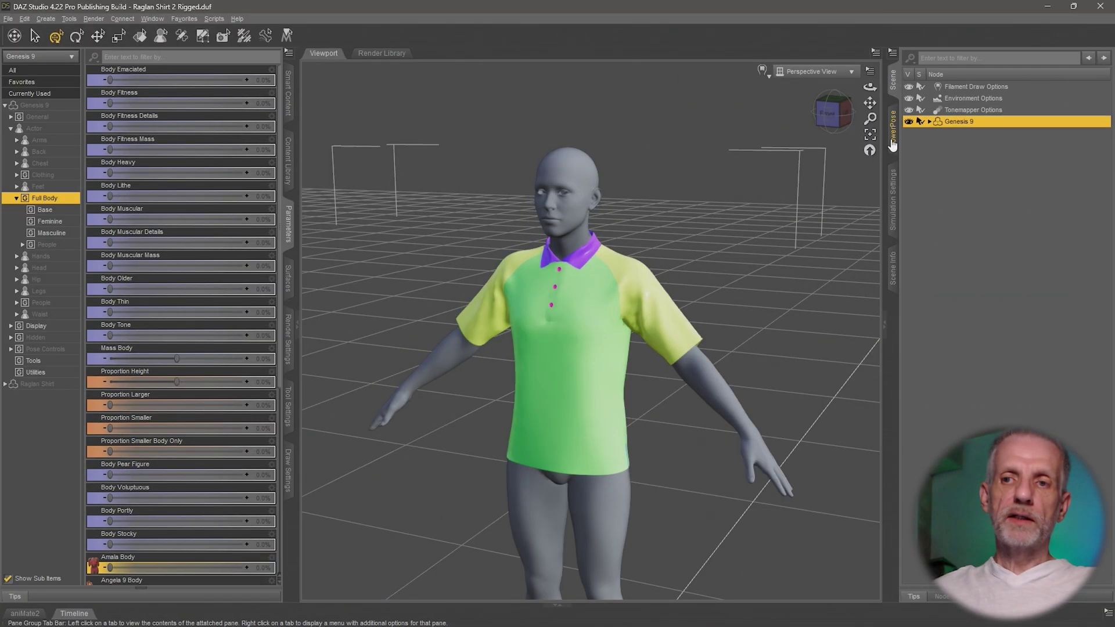
# Select the figure's left shoulder in PowerPose and raise the arm by setting the shoulder's Bend rotation to 55.
pyautogui.click(1038, 240)
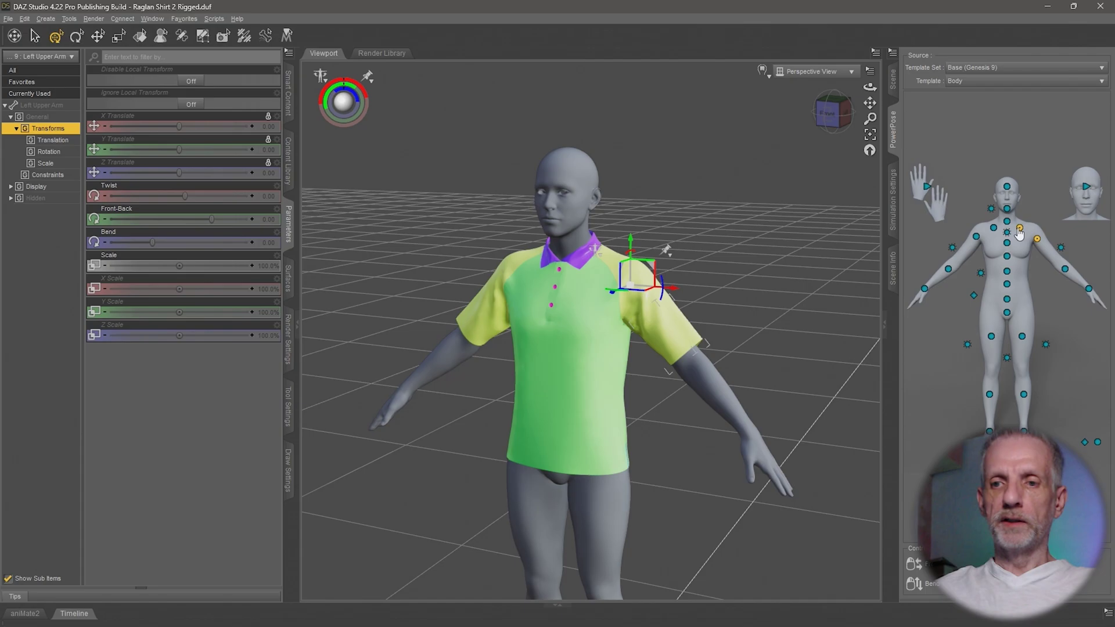
pyautogui.moveTo(696, 298); pyautogui.dragTo(788, 298, button='middle')
pyautogui.click(111, 184)
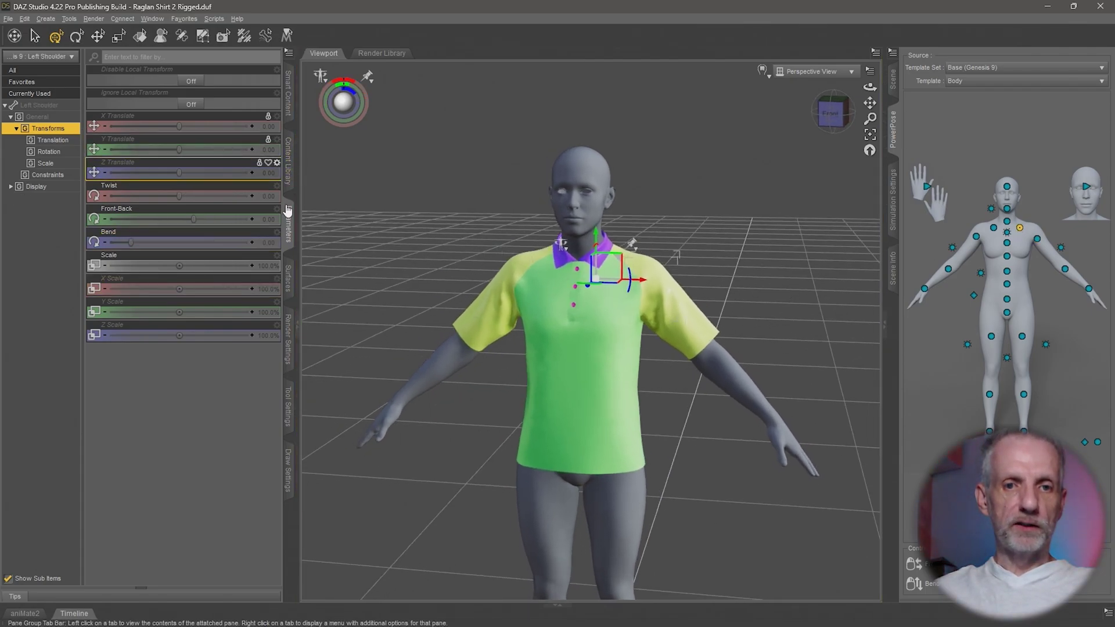
pyautogui.click(50, 152)
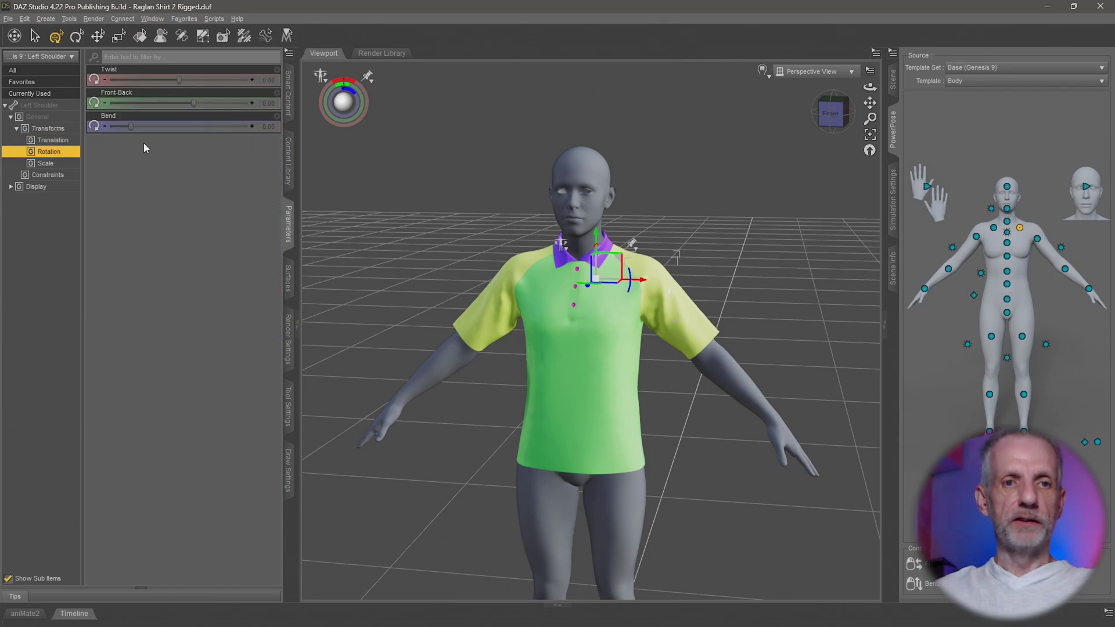
pyautogui.moveTo(129, 128); pyautogui.dragTo(249, 128)
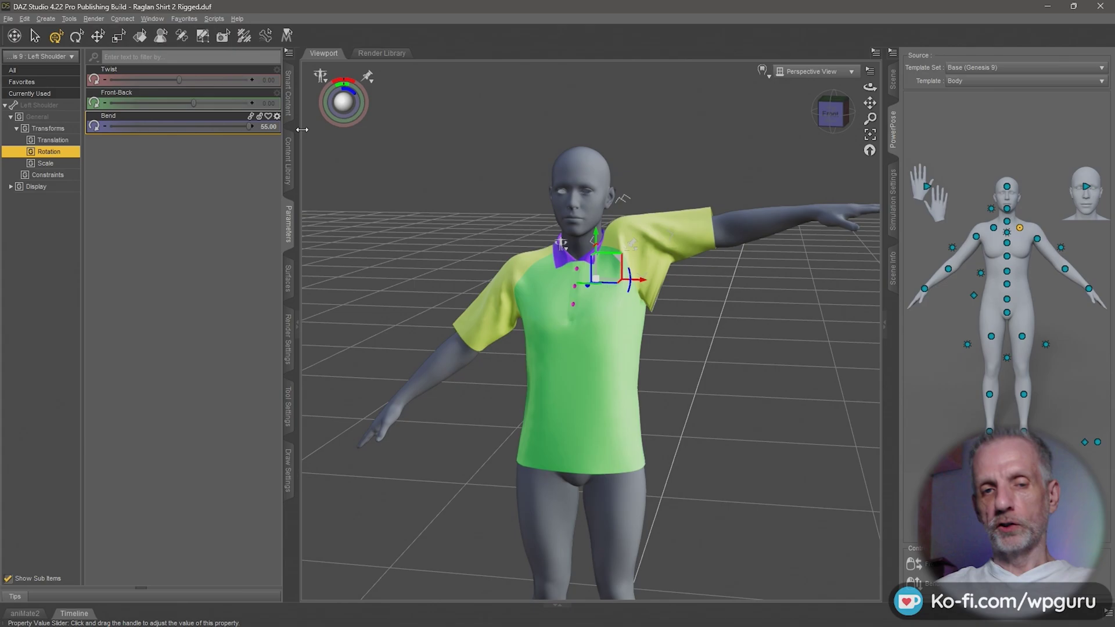
# Hide the Raglan Shirt in the scene and list the Genesis 9 figure's currently used parameters.
pyautogui.scroll(3, 489, 190)
pyautogui.moveTo(485, 208)
pyautogui.mouseDown(button='middle')
pyautogui.moveTo(497, 263)
pyautogui.moveTo(459, 210)
pyautogui.moveTo(476, 224)
pyautogui.moveTo(517, 209)
pyautogui.moveTo(475, 207)
pyautogui.mouseUp(button='middle')
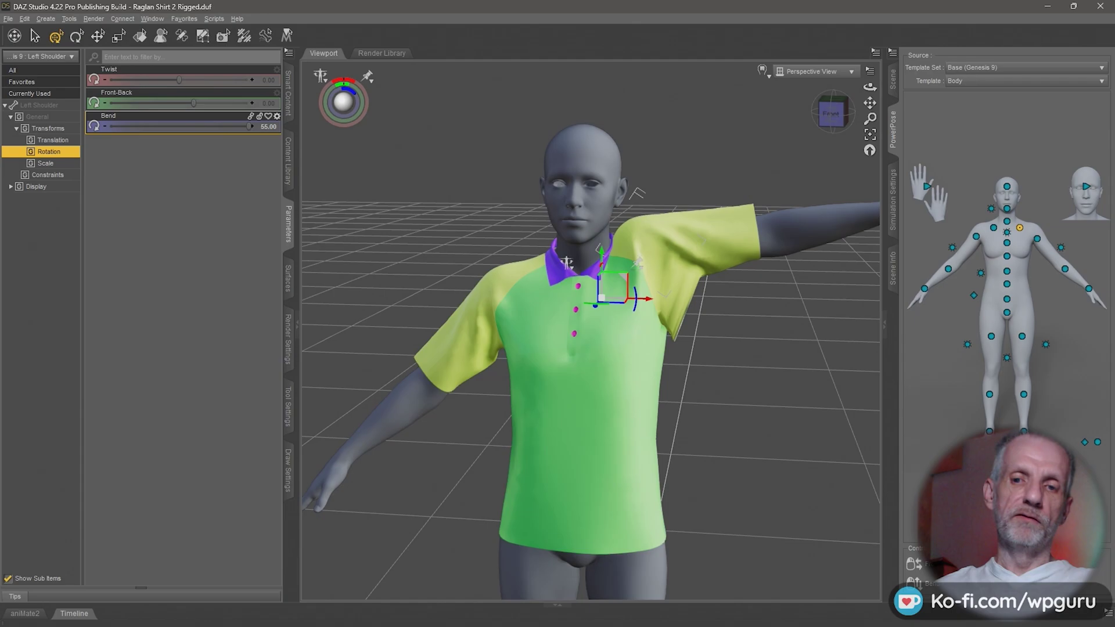
pyautogui.moveTo(568, 305); pyautogui.dragTo(578, 321, button='middle')
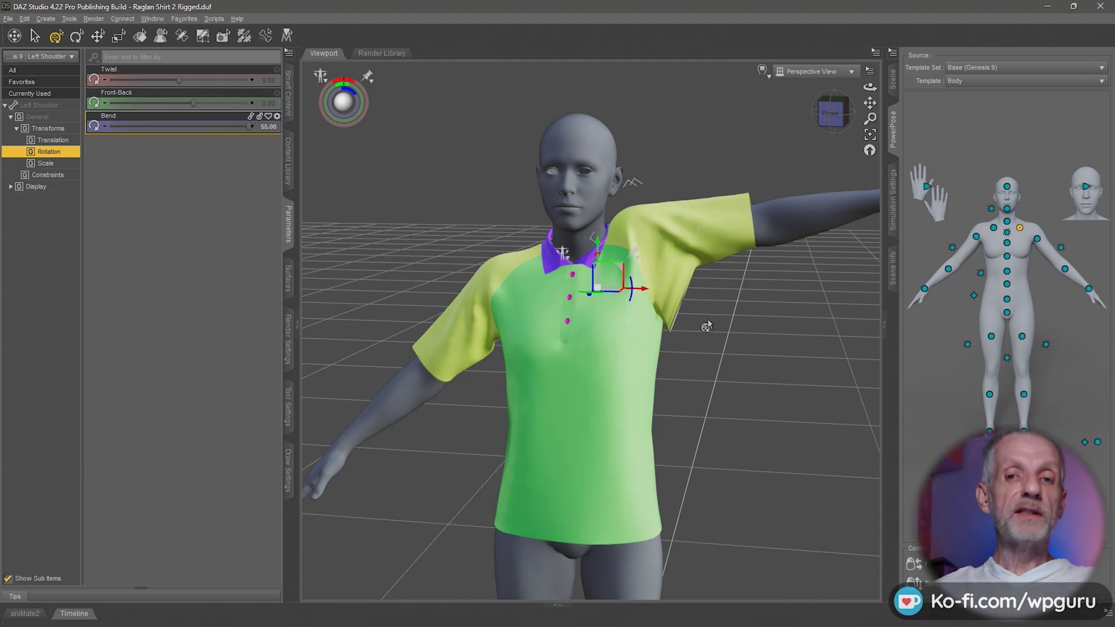
pyautogui.click(893, 80)
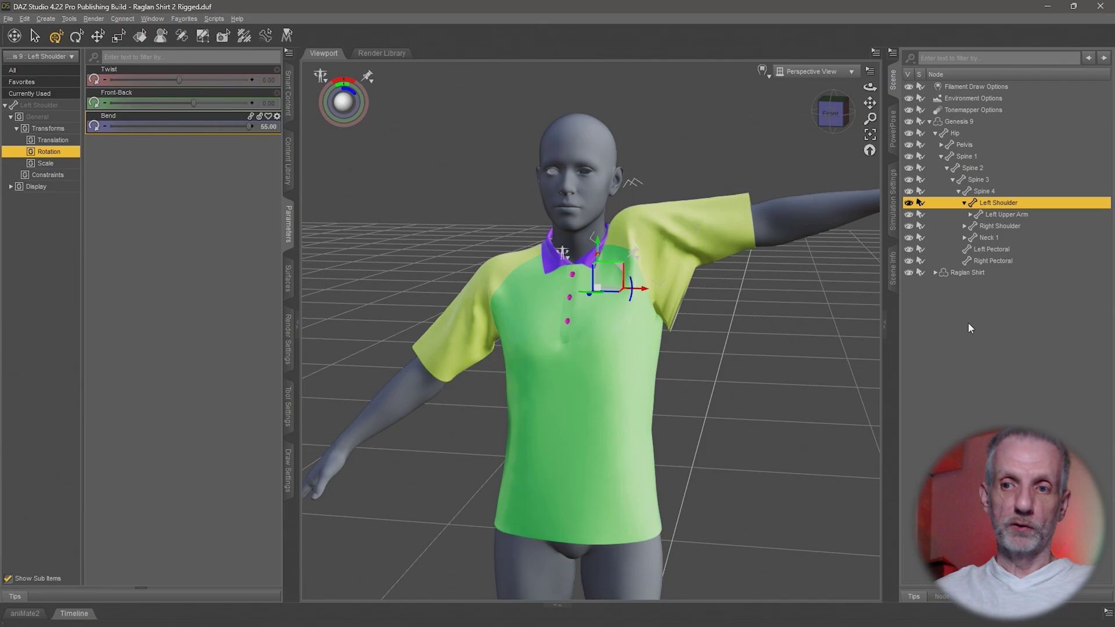
pyautogui.click(908, 273)
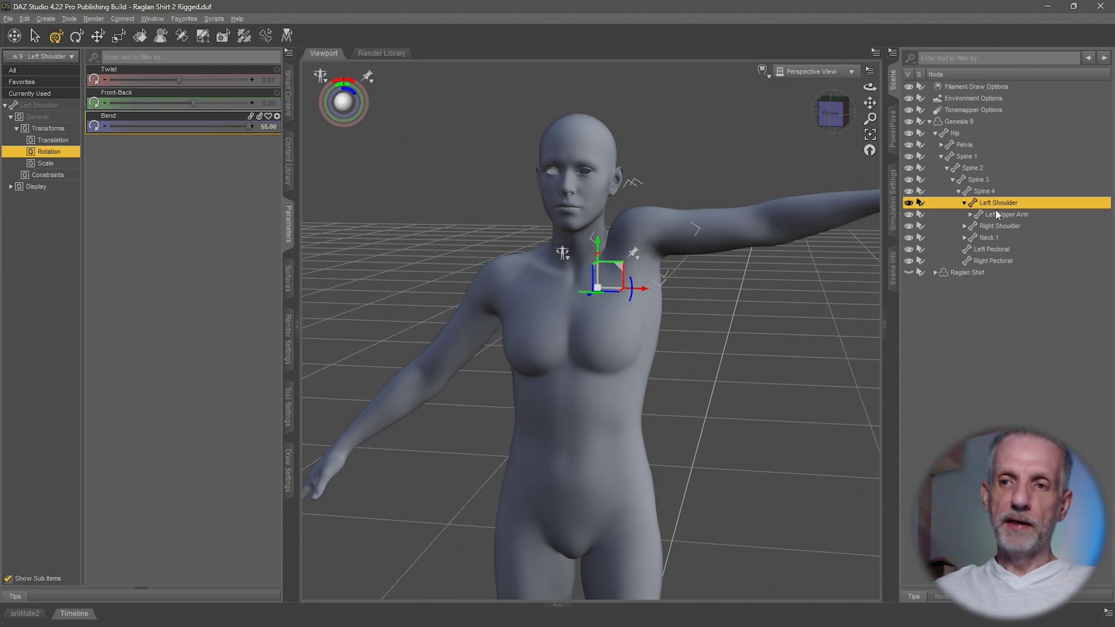
pyautogui.click(965, 120)
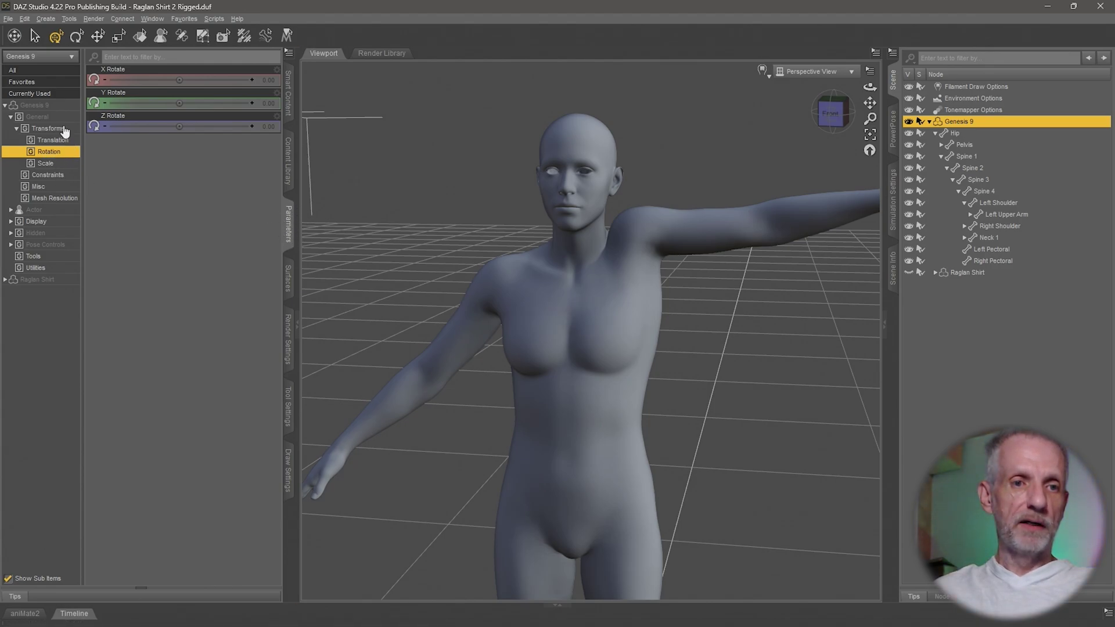
pyautogui.click(50, 97)
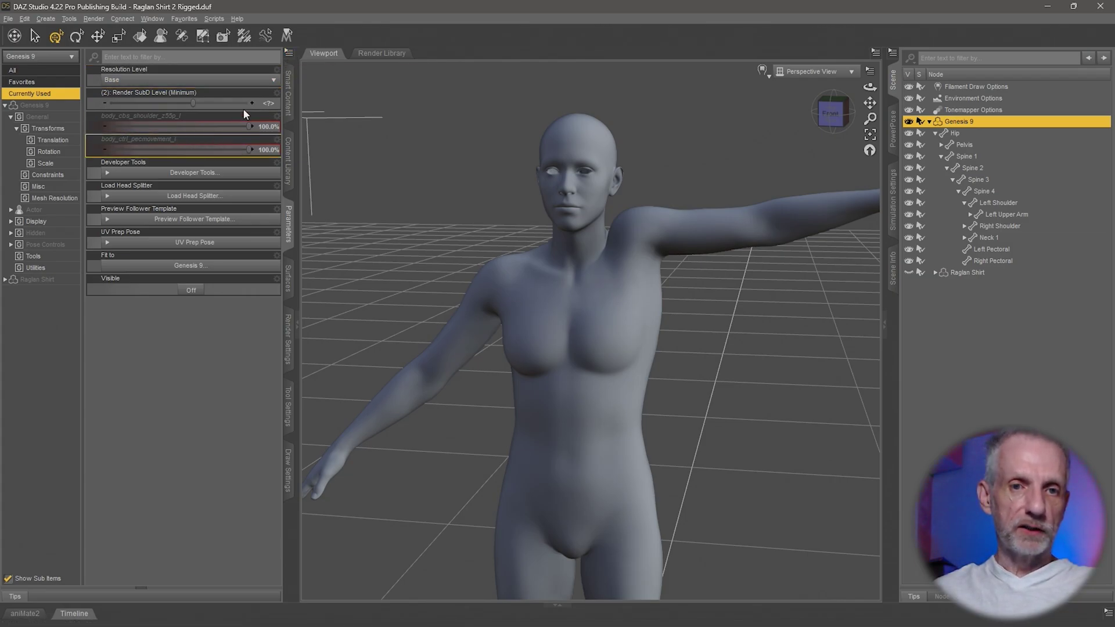
# Turn Show Hidden Properties off and on again in the parameter preferences to compare the listed properties.
pyautogui.click(288, 53)
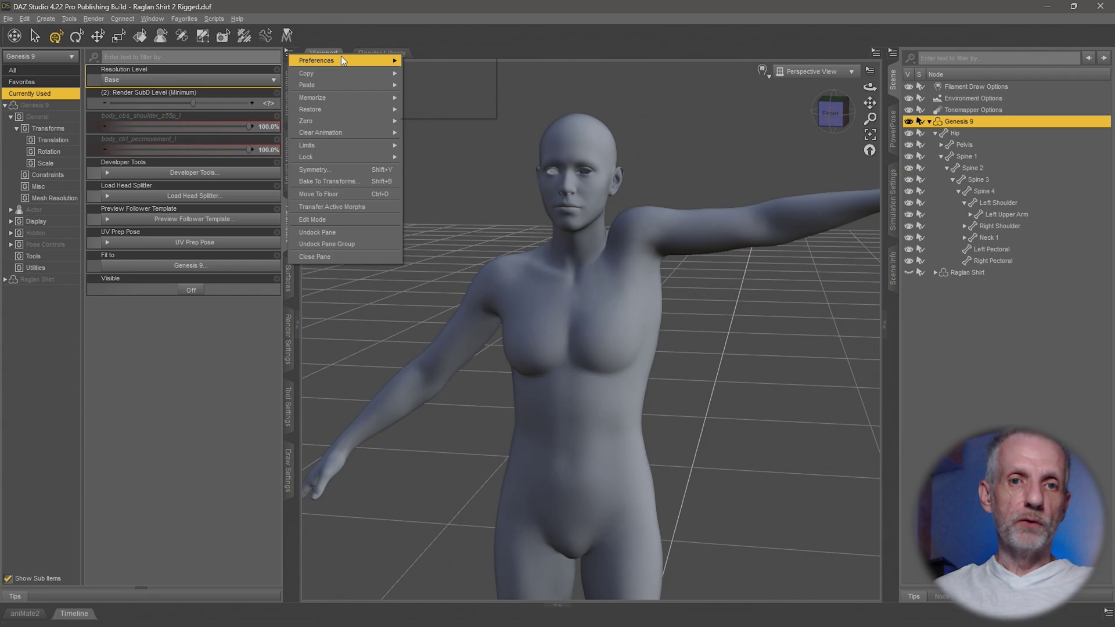
pyautogui.moveTo(341, 60)
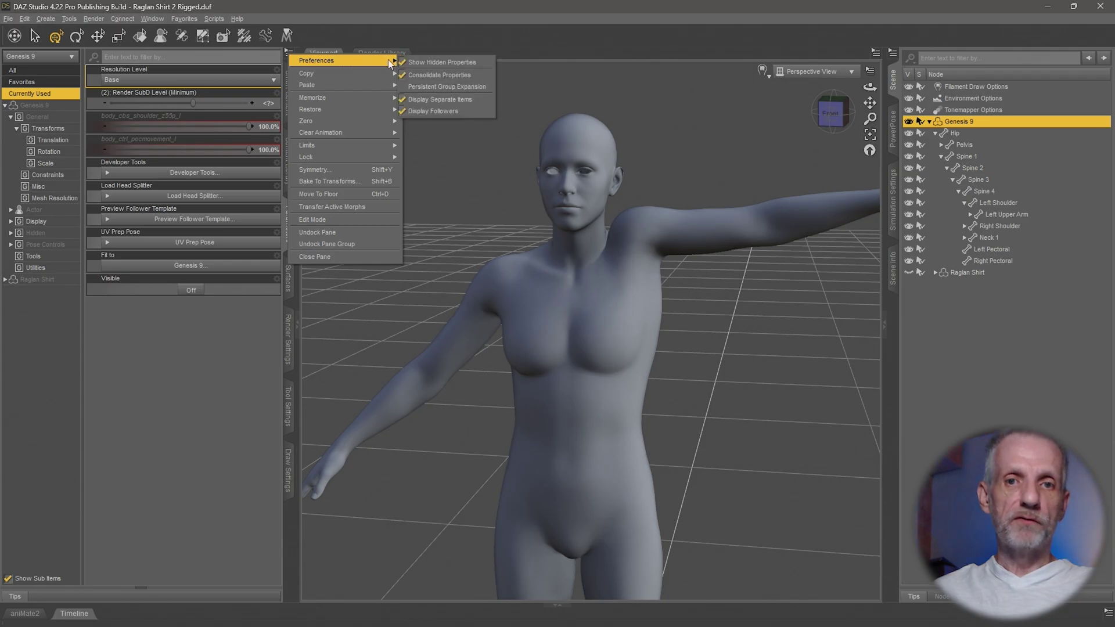
pyautogui.click(470, 62)
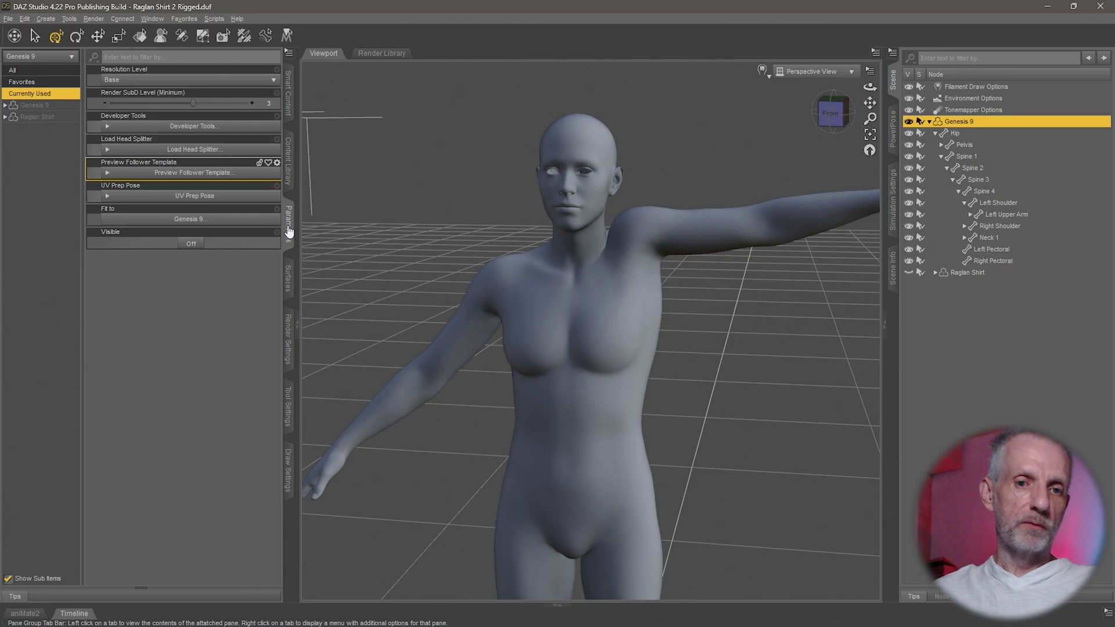
pyautogui.click(289, 54)
pyautogui.moveTo(325, 61)
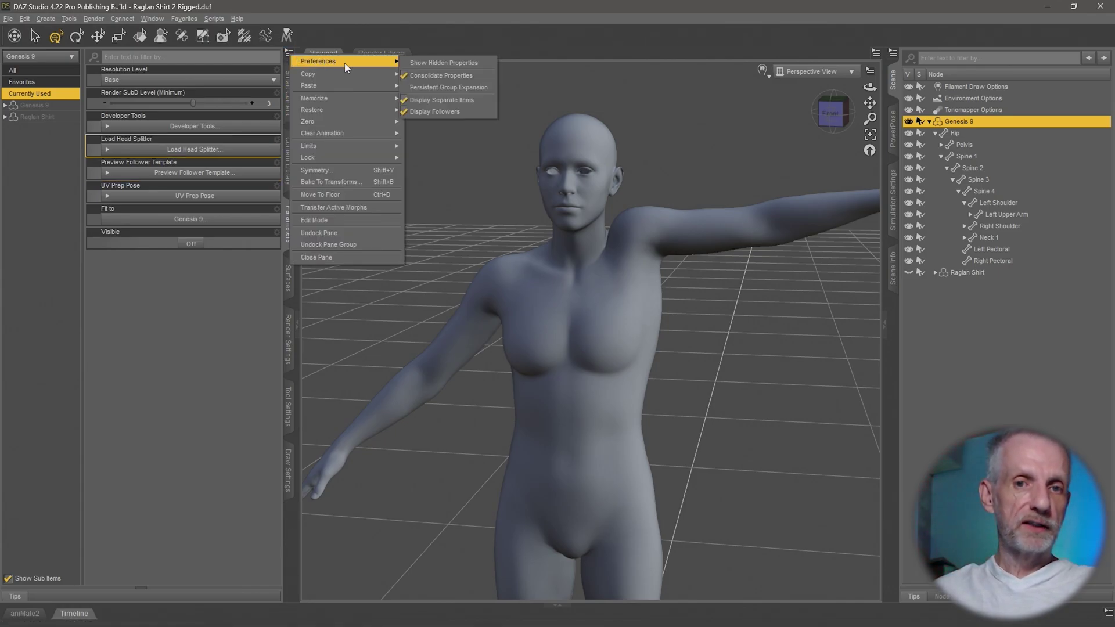
pyautogui.click(478, 63)
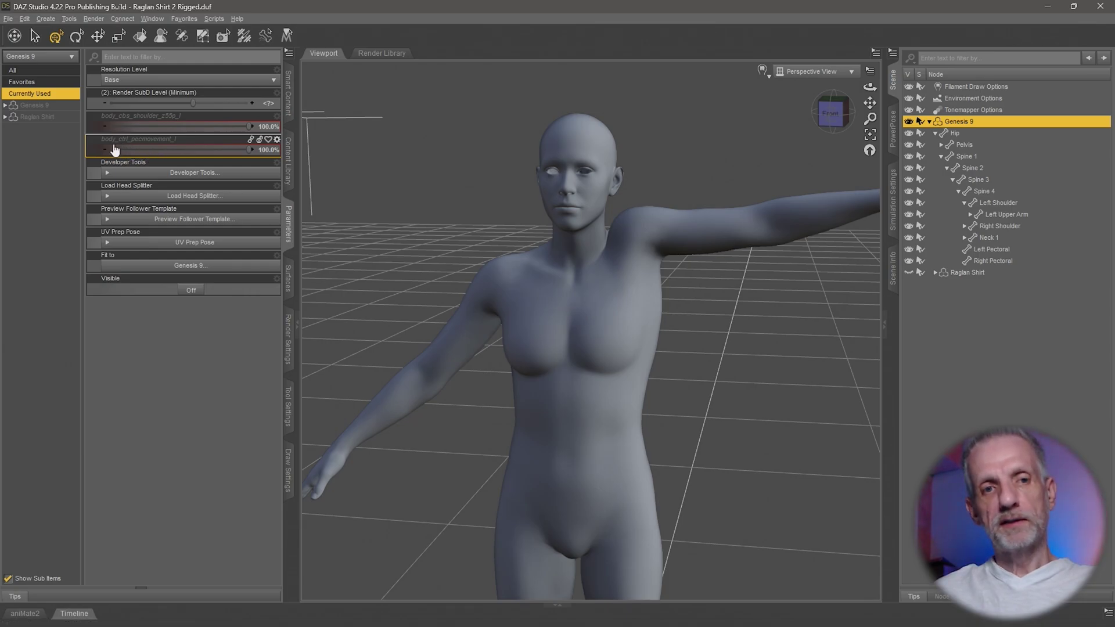
# Try lowering the Genesis 9 figure's hidden body_cbs_shoulder_z55p_l corrective morph and bring it back to 100%.
pyautogui.moveTo(139, 151)
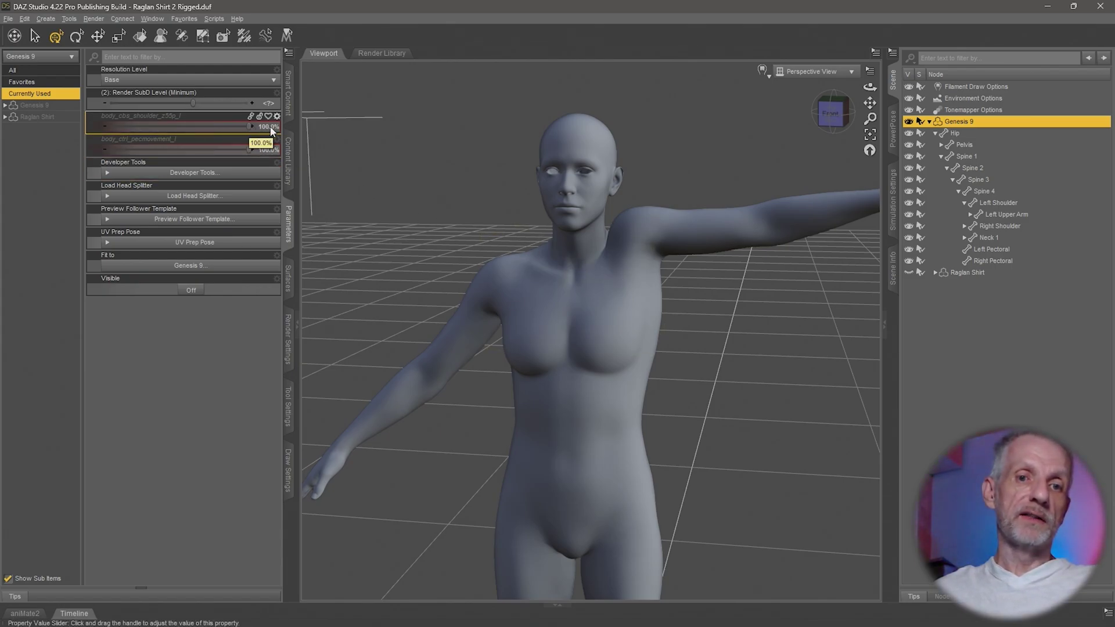
pyautogui.moveTo(247, 128); pyautogui.dragTo(78, 145)
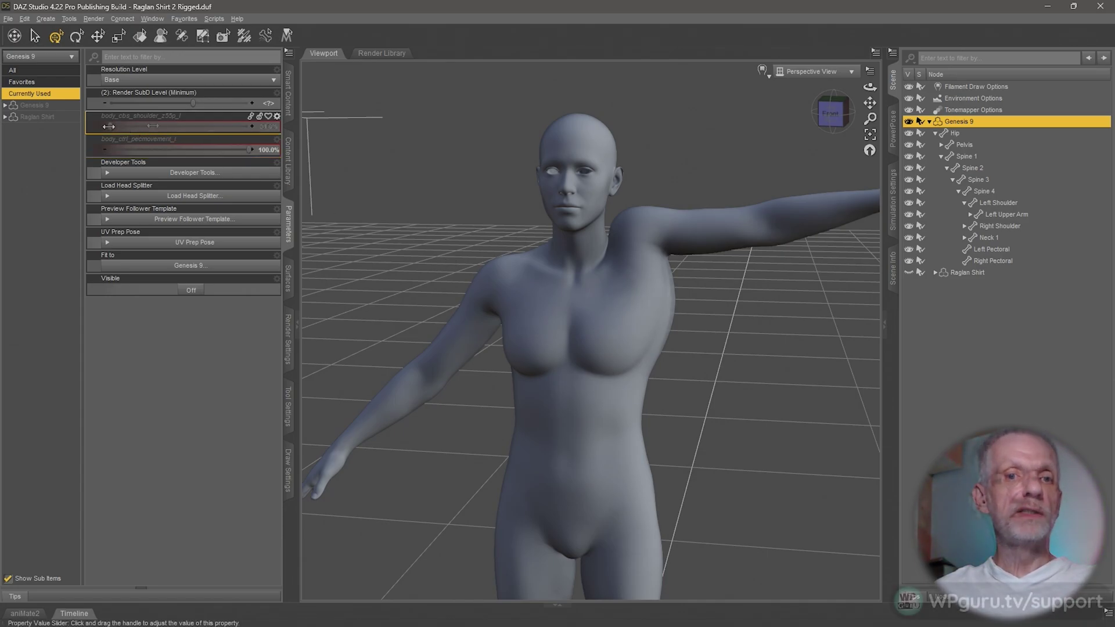
pyautogui.moveTo(108, 126); pyautogui.dragTo(268, 126)
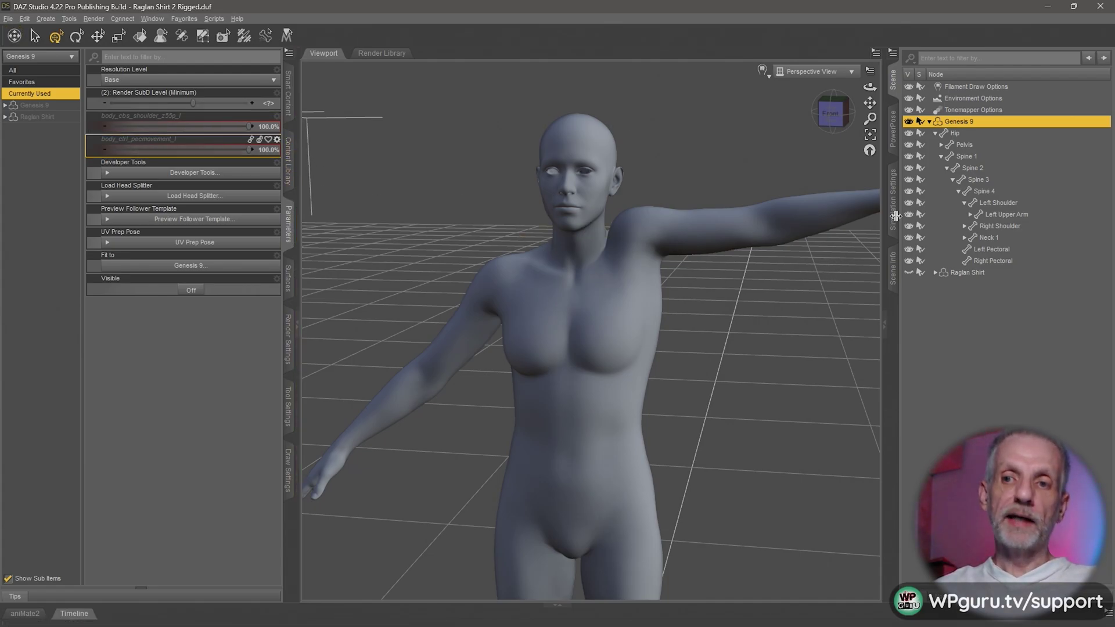
# Make the Raglan Shirt visible and select it in the scene.
pyautogui.click(909, 273)
pyautogui.click(984, 273)
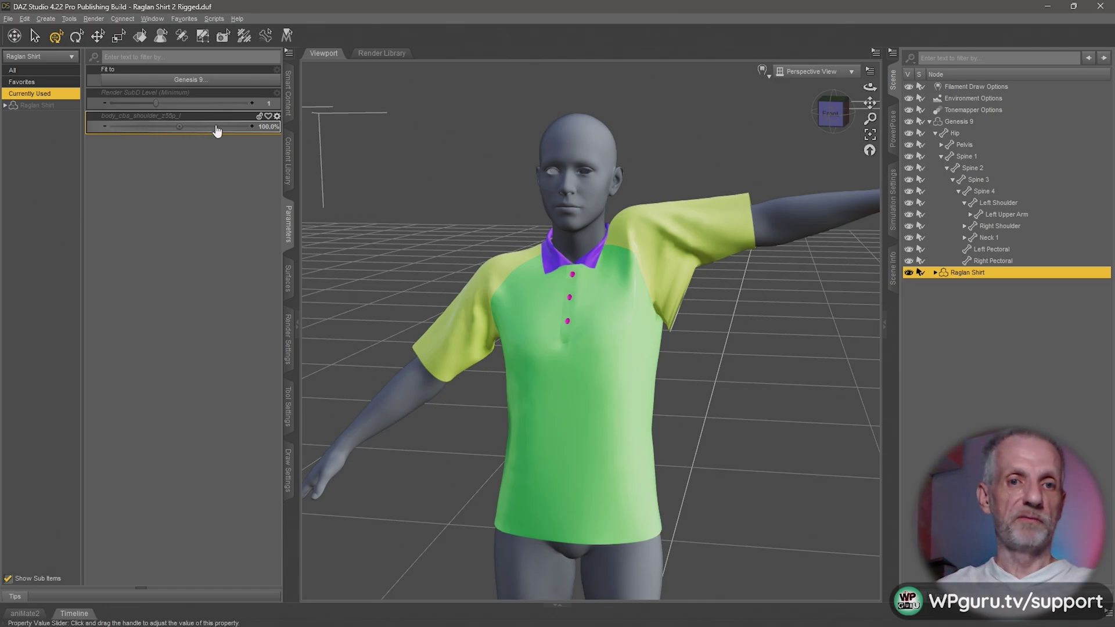
# Test the Raglan Shirt's body_cbs_shoulder_z55p_l corrective morph at 0% and return it to 100%.
pyautogui.click(268, 126)
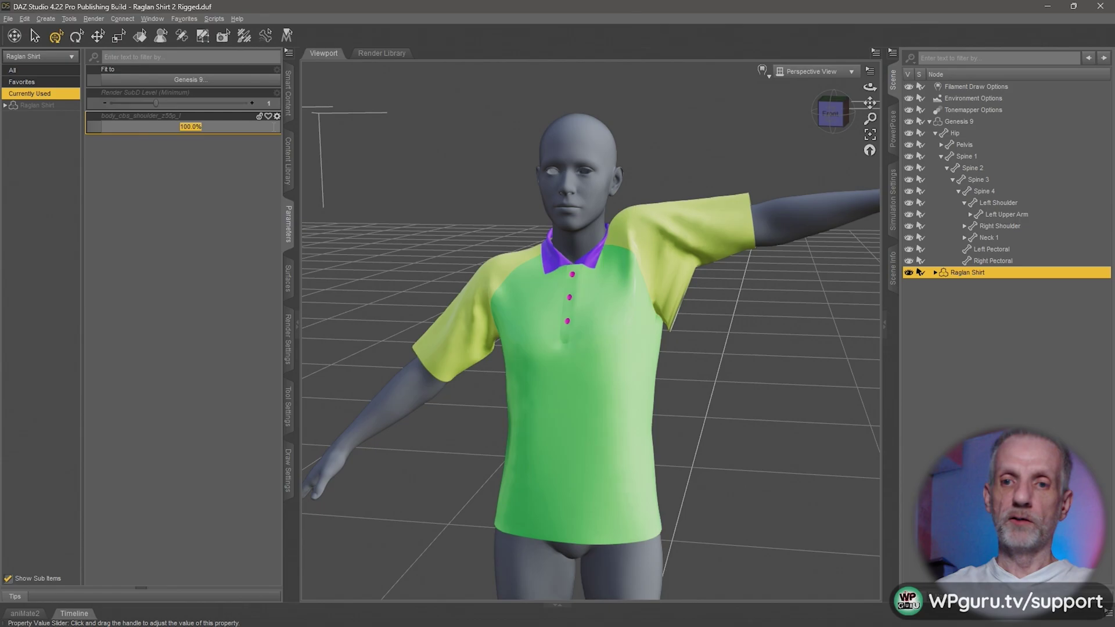
pyautogui.write('0')
pyautogui.press('Return')
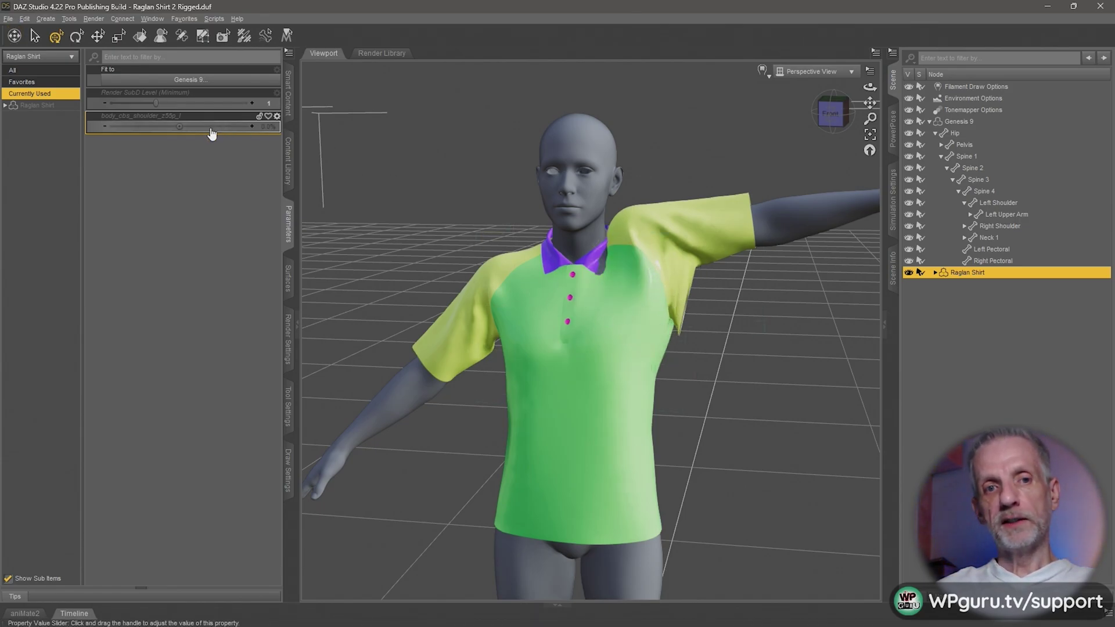
pyautogui.click(268, 128)
pyautogui.write('1')
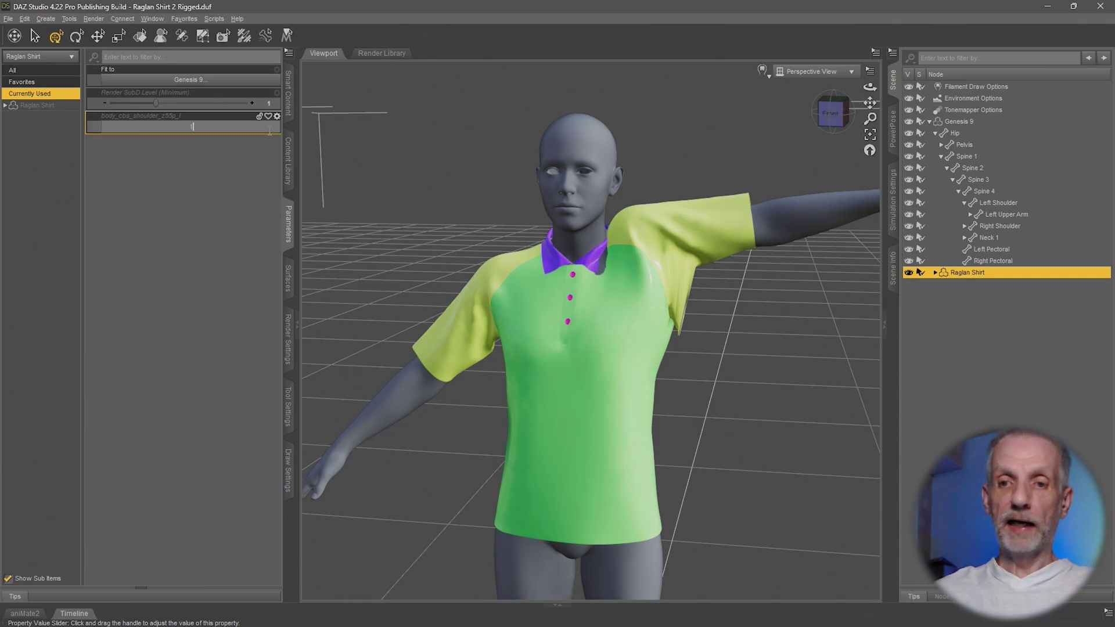
pyautogui.write('00')
pyautogui.press('Return')
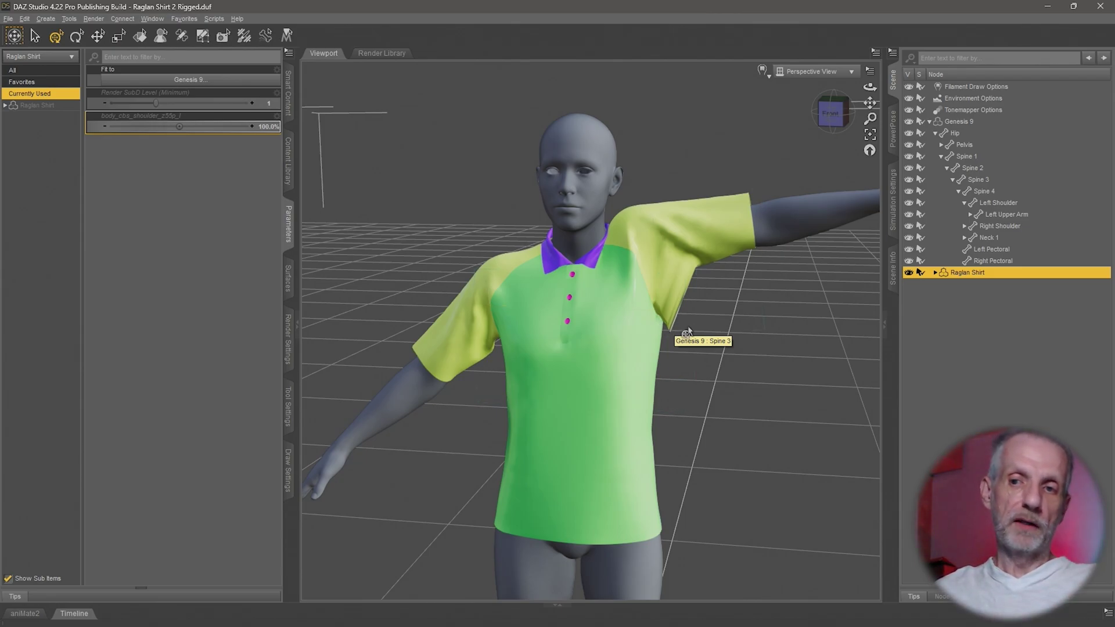
# Switch the viewport's draw style to Texture Shaded with the shirt's left underarm in close view.
pyautogui.moveTo(670, 328)
pyautogui.mouseDown(button='middle')
pyautogui.moveTo(616, 324)
pyautogui.moveTo(651, 319)
pyautogui.mouseUp(button='middle')
pyautogui.scroll(1, 647, 325)
pyautogui.scroll(3, 648, 325)
pyautogui.click(763, 69)
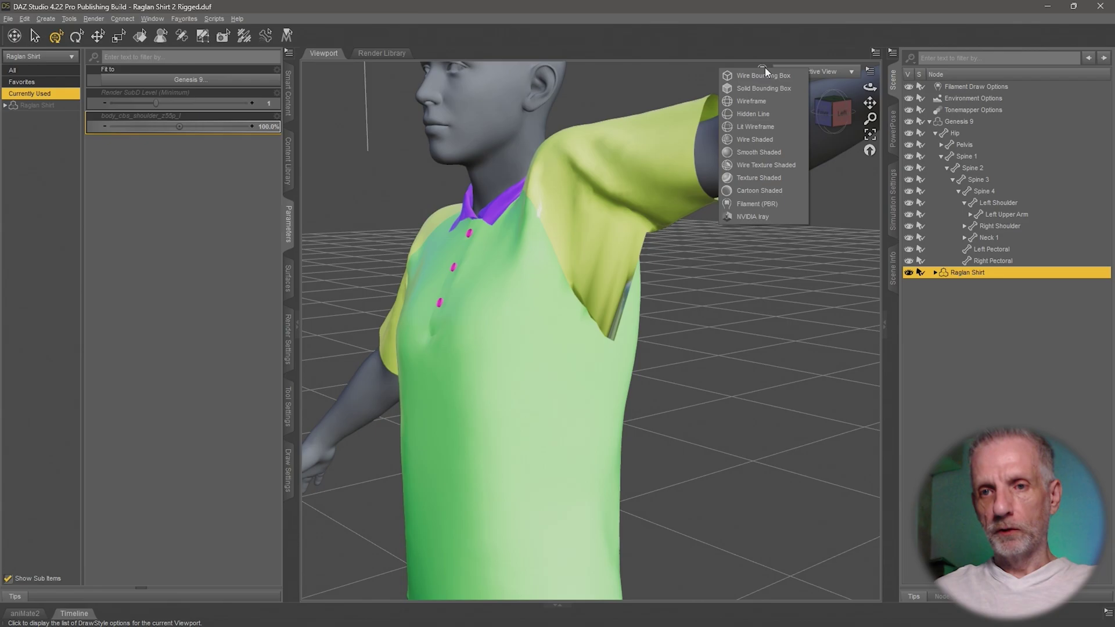
pyautogui.click(782, 178)
# Examine the Raglan Shirt's left sleeve and underarm from the side and the front with the arm raised.
pyautogui.moveTo(649, 325); pyautogui.dragTo(482, 349, button='middle')
pyautogui.moveTo(685, 348); pyautogui.dragTo(775, 351, button='middle')
pyautogui.keyDown('alt'); pyautogui.moveTo(645, 297); pyautogui.dragTo(603, 295); pyautogui.keyUp('alt')
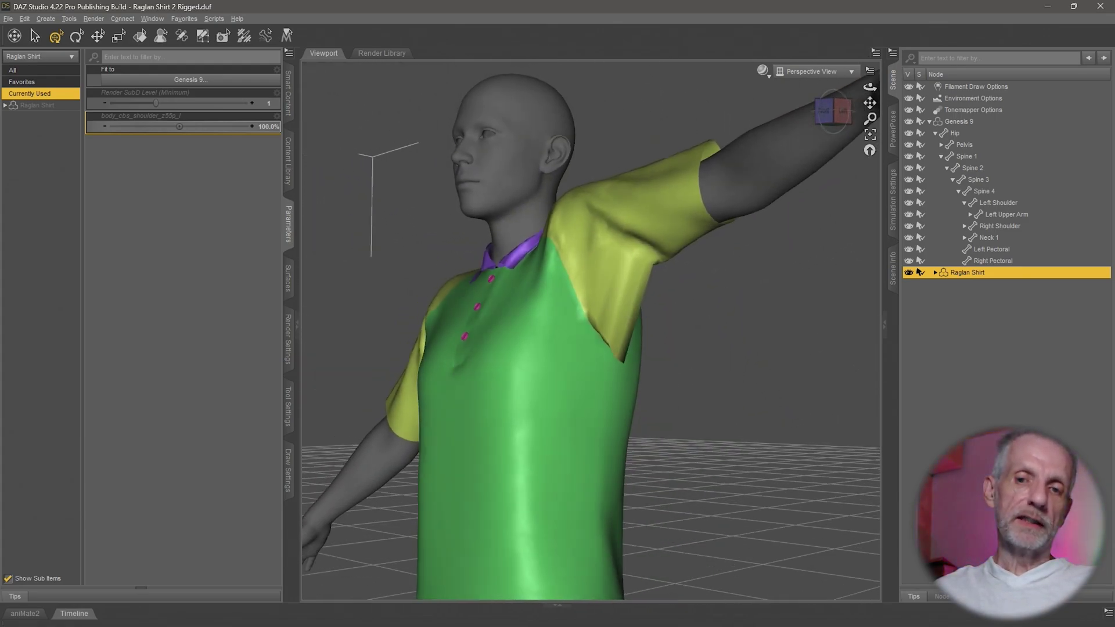
pyautogui.keyDown('alt'); pyautogui.moveTo(580, 325); pyautogui.dragTo(653, 299); pyautogui.keyUp('alt')
pyautogui.keyDown('alt'); pyautogui.moveTo(459, 328); pyautogui.dragTo(639, 284); pyautogui.keyUp('alt')
pyautogui.scroll(-2, 701, 303)
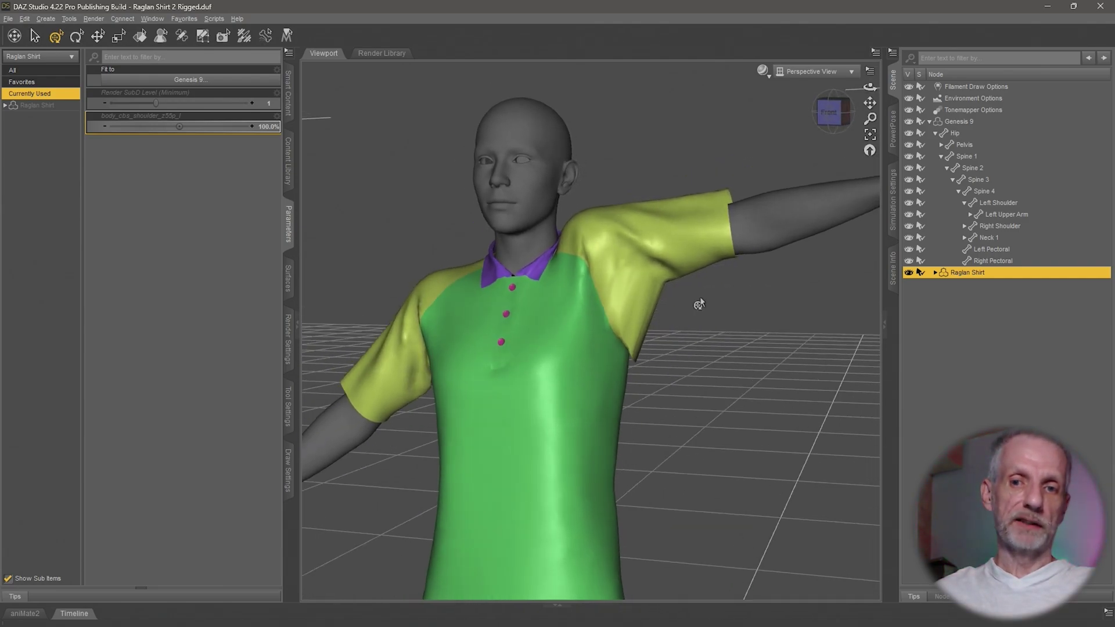
pyautogui.moveTo(699, 304)
pyautogui.keyDown('alt'); pyautogui.mouseDown()
pyautogui.moveTo(726, 317)
pyautogui.moveTo(682, 299)
pyautogui.moveTo(704, 303)
pyautogui.mouseUp(); pyautogui.keyUp('alt')
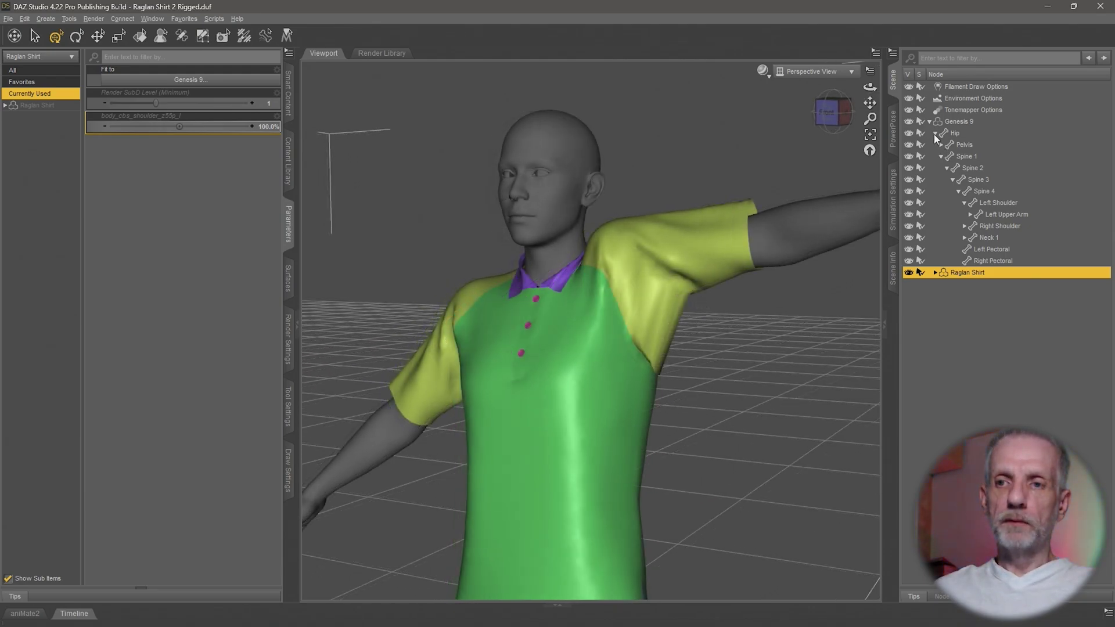
# Collapse Genesis 9's Hip hierarchy and expand the Raglan Shirt to reveal its own Hip bone.
pyautogui.click(935, 133)
pyautogui.click(935, 145)
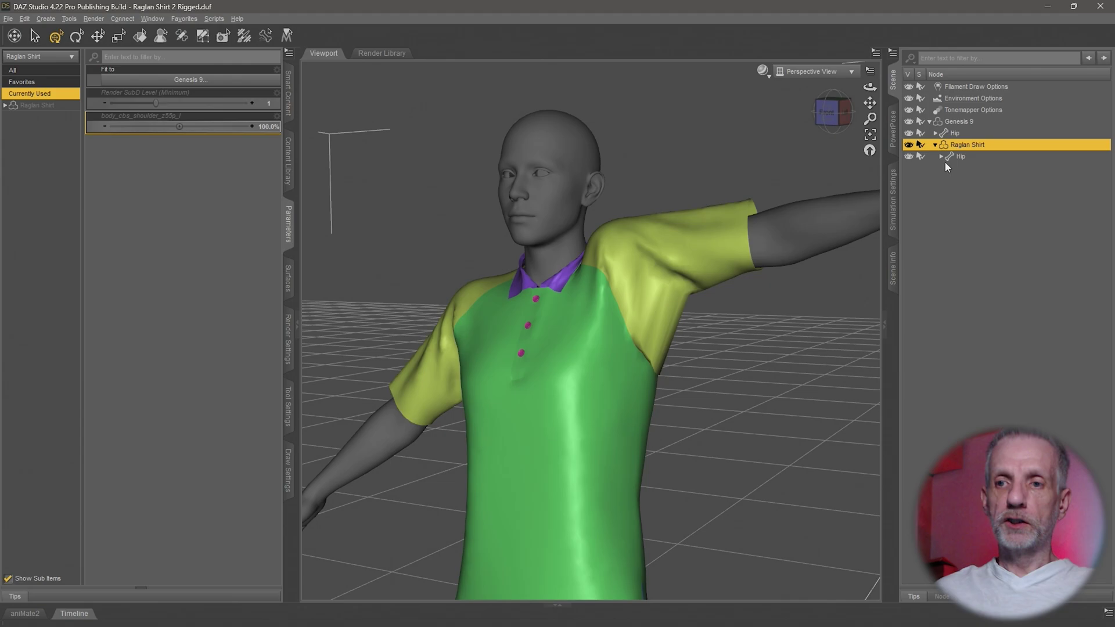
pyautogui.keyDown('alt'); pyautogui.moveTo(689, 372); pyautogui.dragTo(670, 371); pyautogui.keyUp('alt')
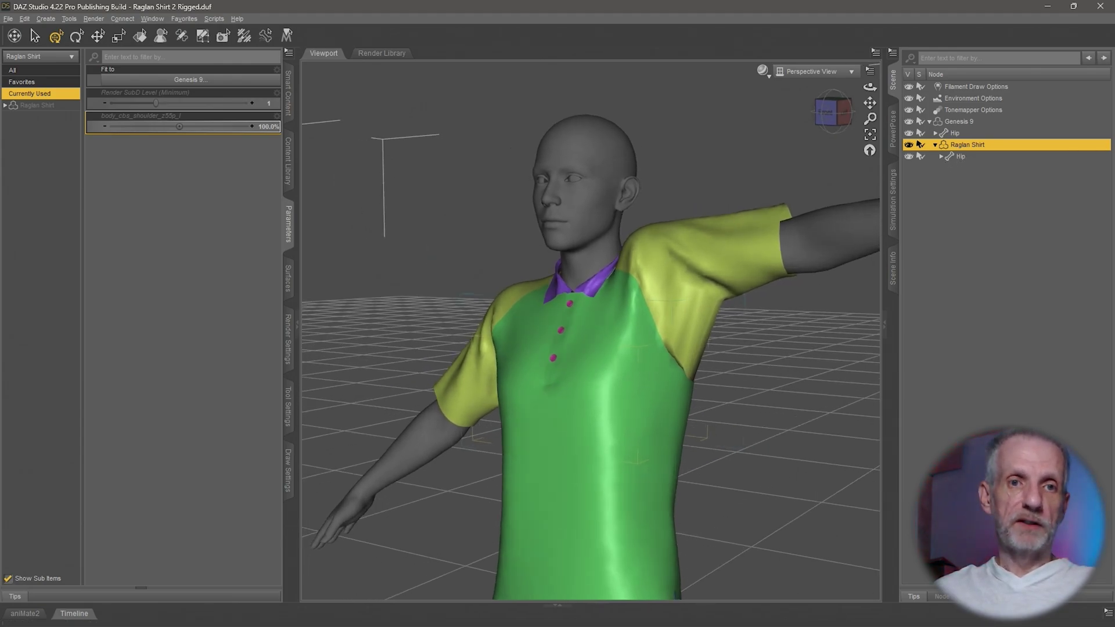
# Activate the Node Weight Map Brush, show its tool settings, and display the General Weights map of the shirt's Hip bone.
pyautogui.click(245, 37)
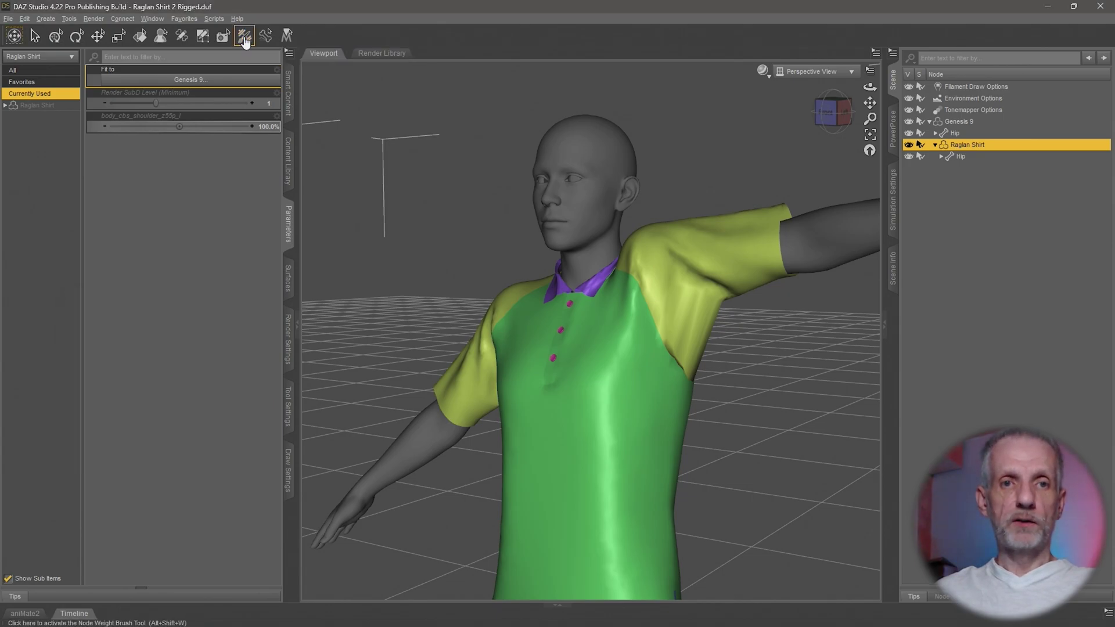
pyautogui.click(69, 18)
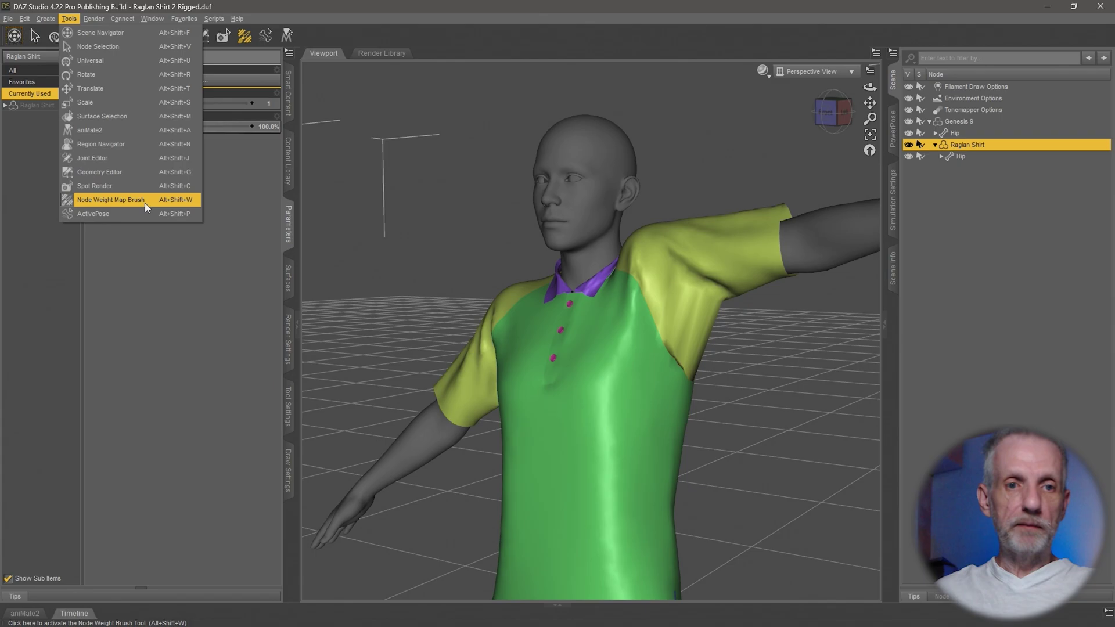
pyautogui.click(288, 417)
pyautogui.click(288, 416)
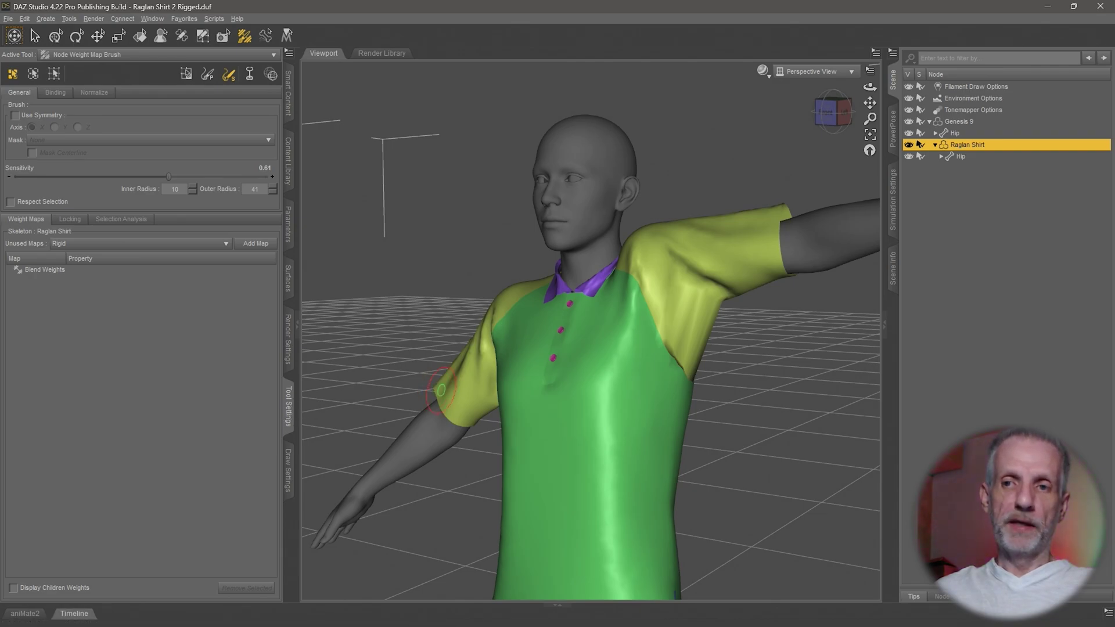
pyautogui.click(961, 157)
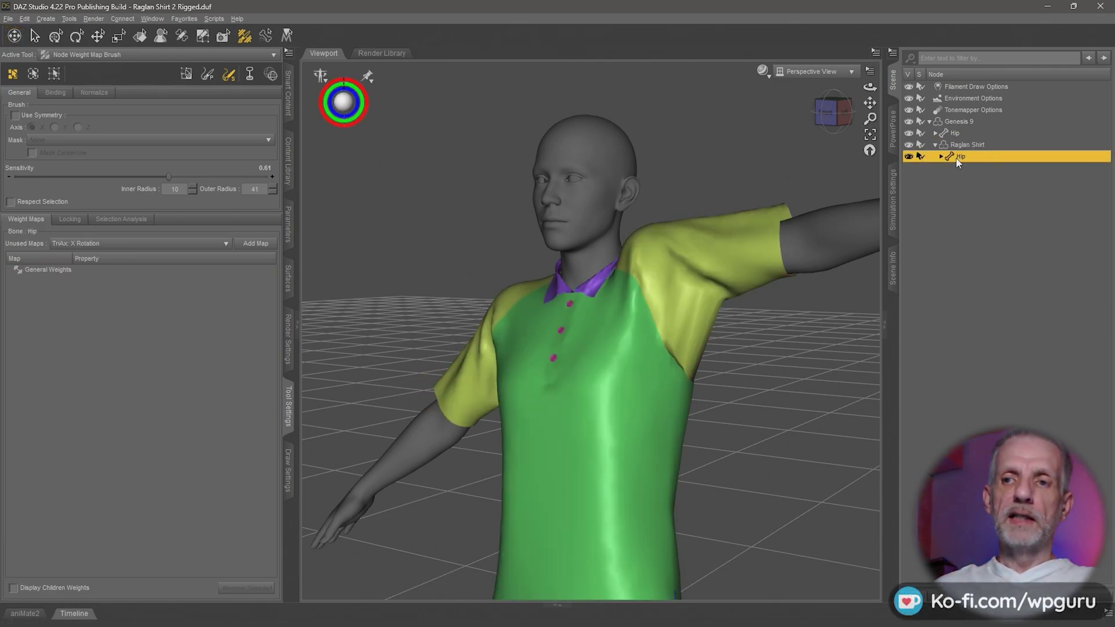
pyautogui.click(82, 270)
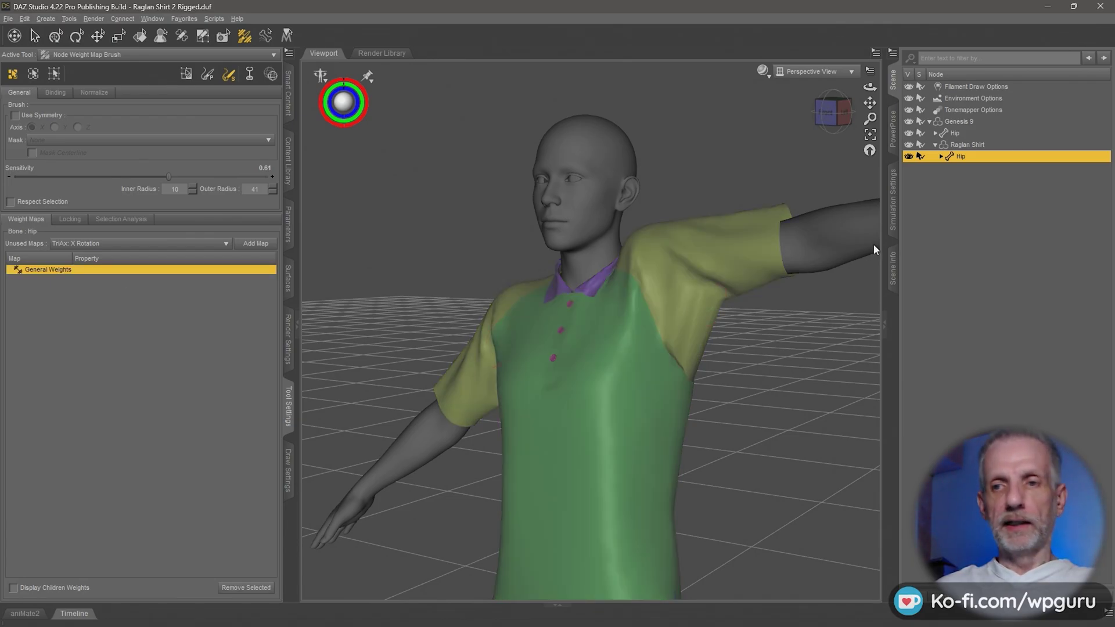
# Expand the shirt's bone hierarchy from Hip through the spine bones to Spine 4's child bones.
pyautogui.click(941, 157)
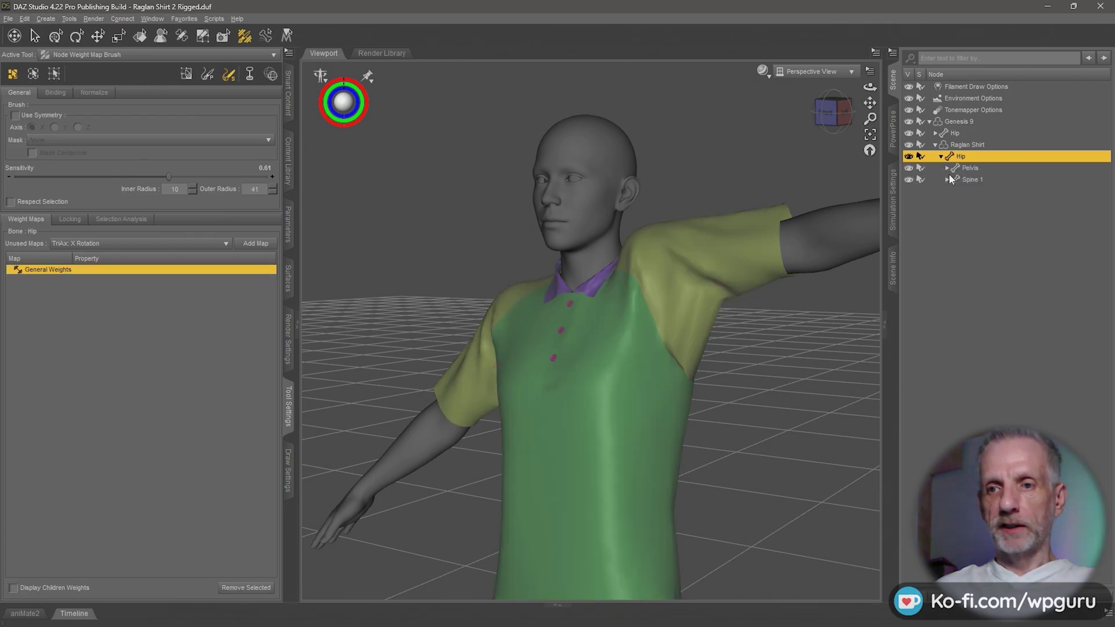
pyautogui.click(946, 179)
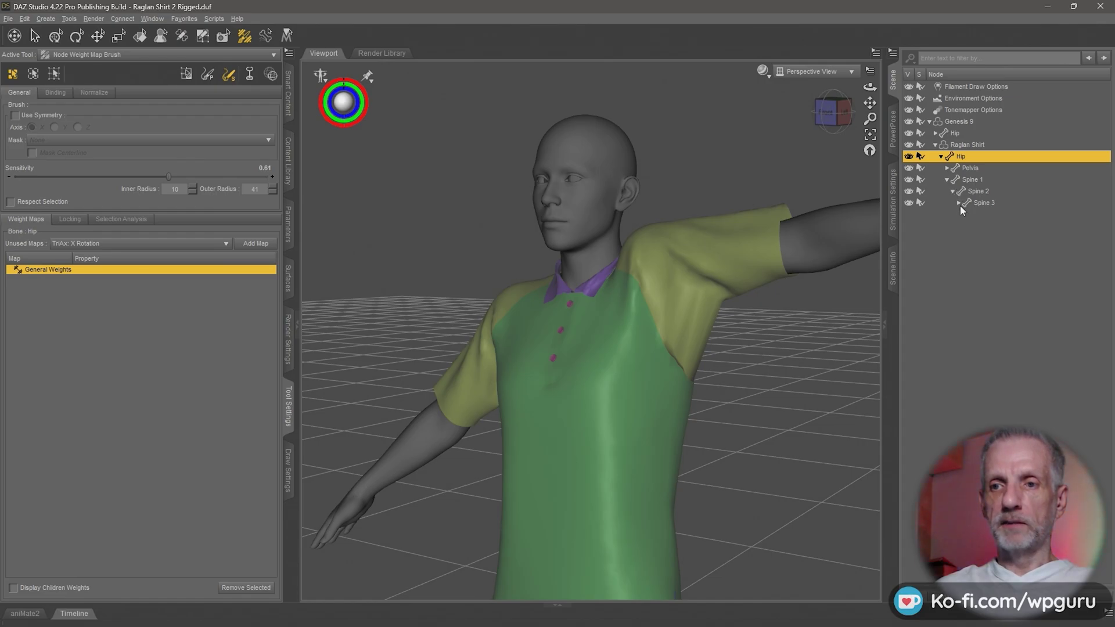
pyautogui.click(958, 202)
pyautogui.click(964, 214)
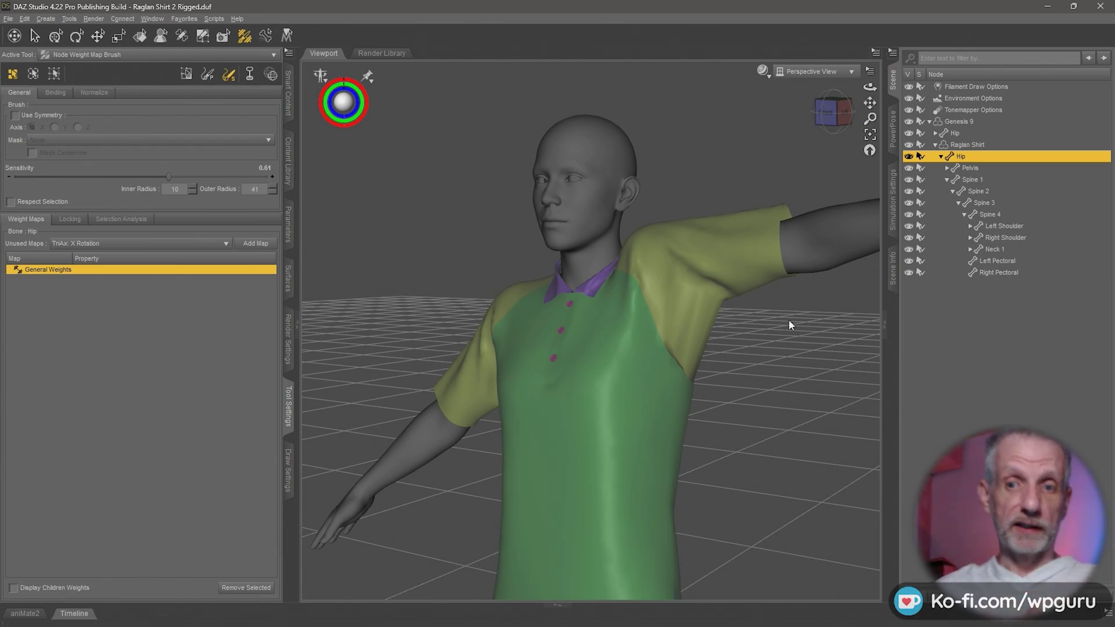
pyautogui.keyDown('ctrl'); pyautogui.keyDown('alt'); pyautogui.moveTo(651, 357); pyautogui.dragTo(657, 358); pyautogui.keyUp('alt'); pyautogui.keyUp('ctrl')
pyautogui.scroll(2, 656, 359)
pyautogui.keyDown('ctrl'); pyautogui.keyDown('alt'); pyautogui.moveTo(664, 356); pyautogui.dragTo(747, 326, button='right'); pyautogui.keyUp('alt'); pyautogui.keyUp('ctrl')
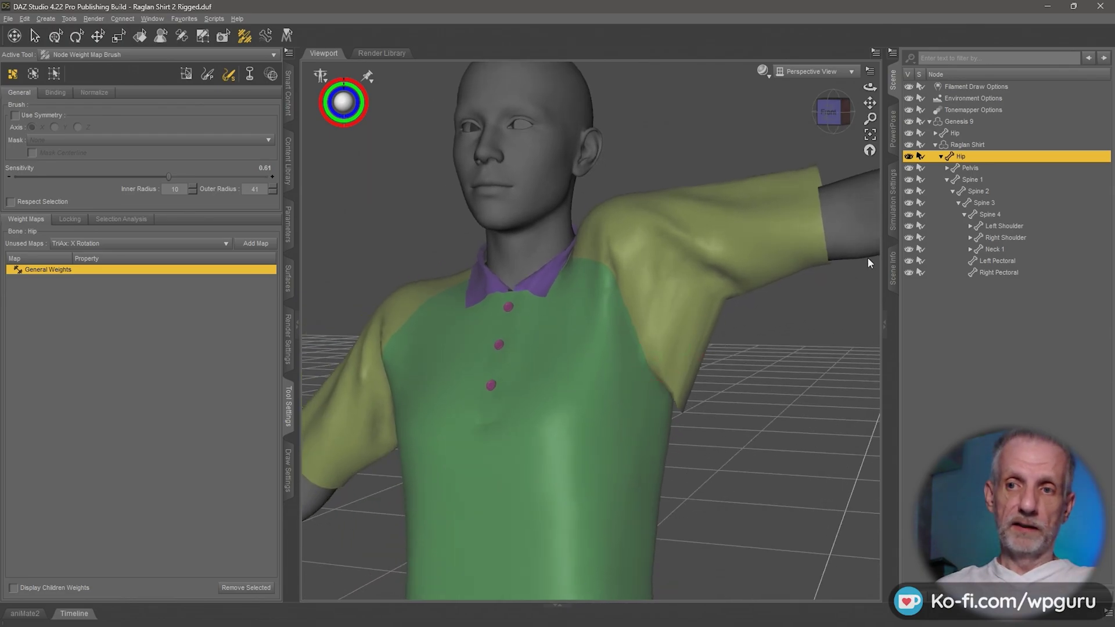
# Inspect the shirt's weight maps for the Pelvis, Spine 1 and Spine 2 bones, including Spine 2's influence at the underarm.
pyautogui.click(970, 168)
pyautogui.scroll(-10, 822, 363)
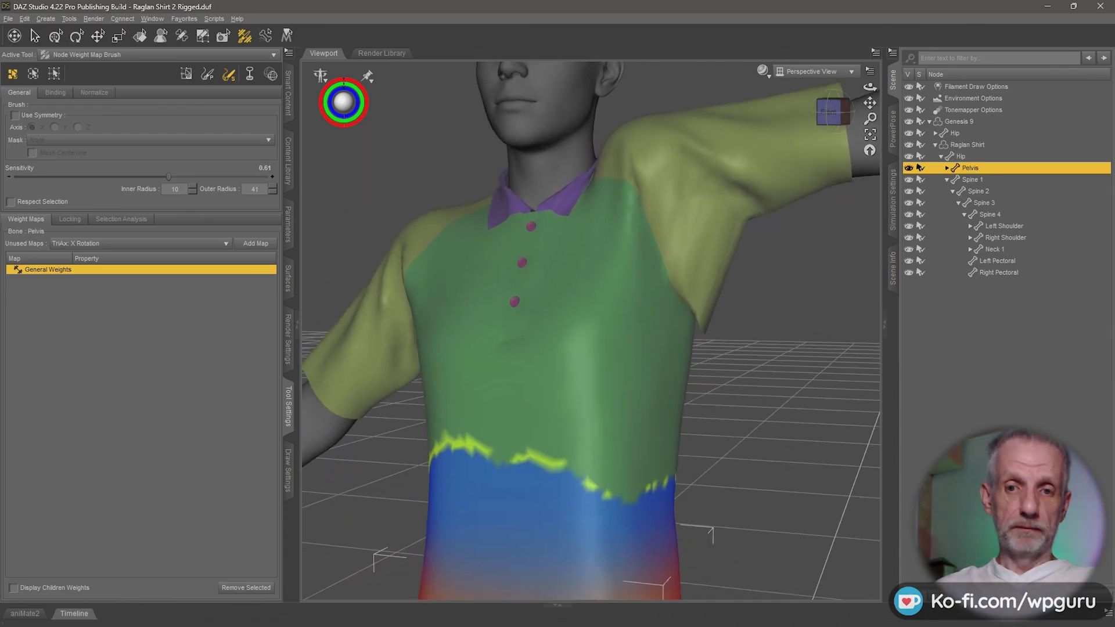
pyautogui.keyDown('alt'); pyautogui.moveTo(837, 359); pyautogui.dragTo(822, 365); pyautogui.keyUp('alt')
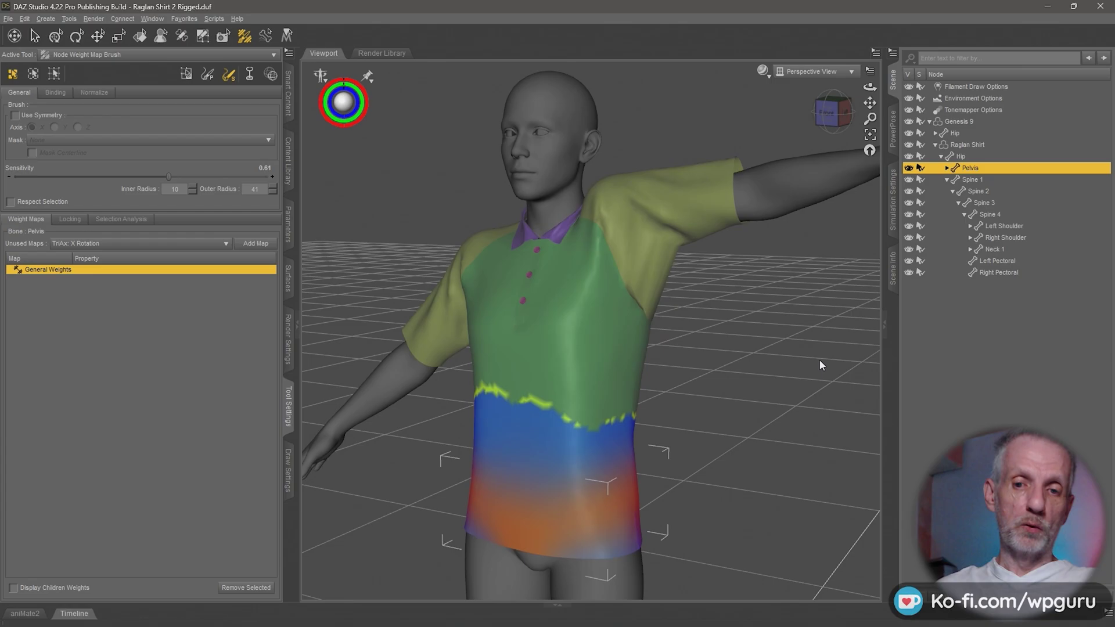
pyautogui.click(987, 180)
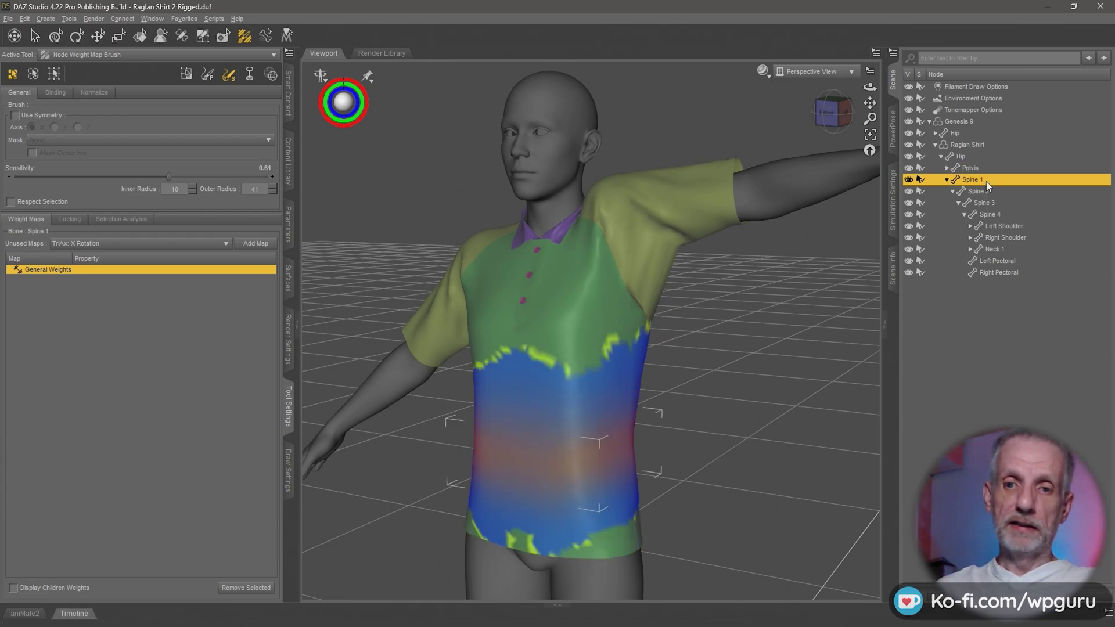
pyautogui.click(999, 194)
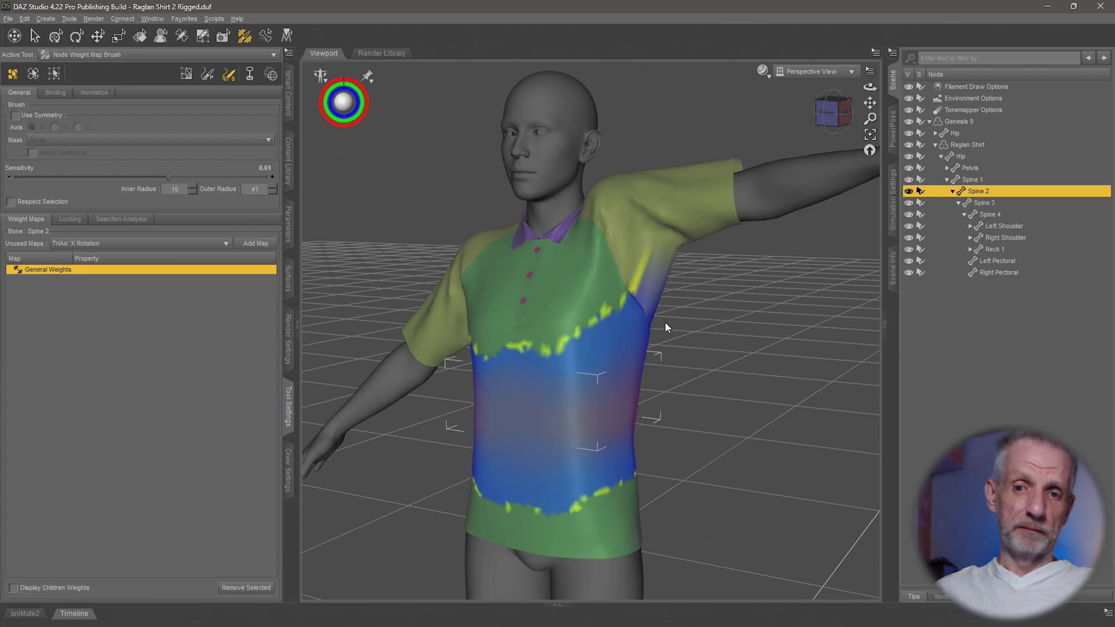
pyautogui.scroll(5, 664, 322)
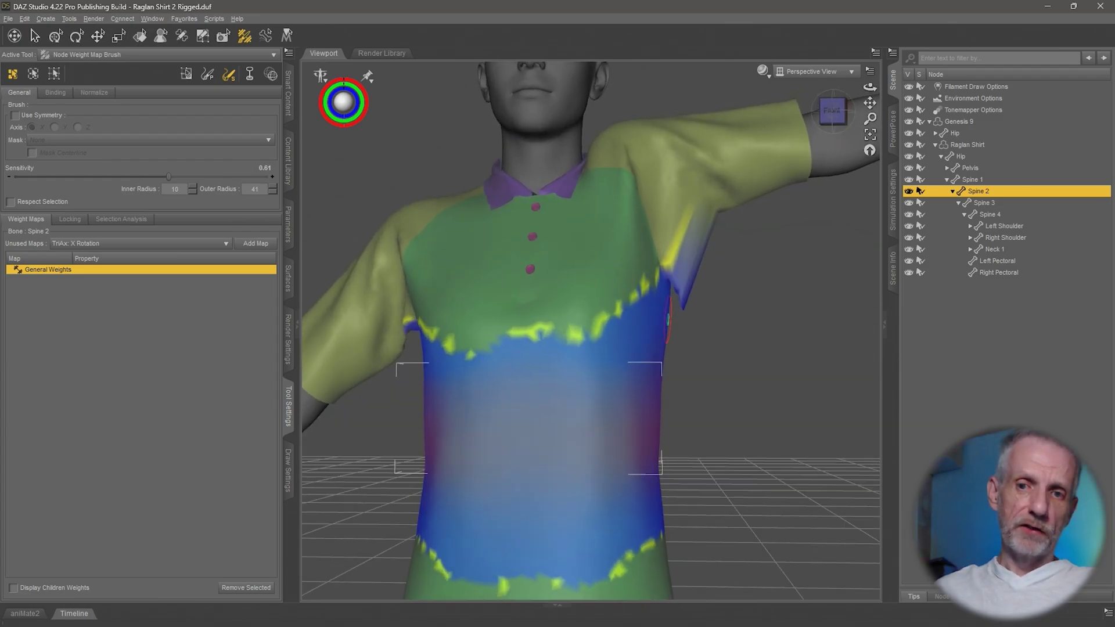
pyautogui.scroll(-3, 668, 320)
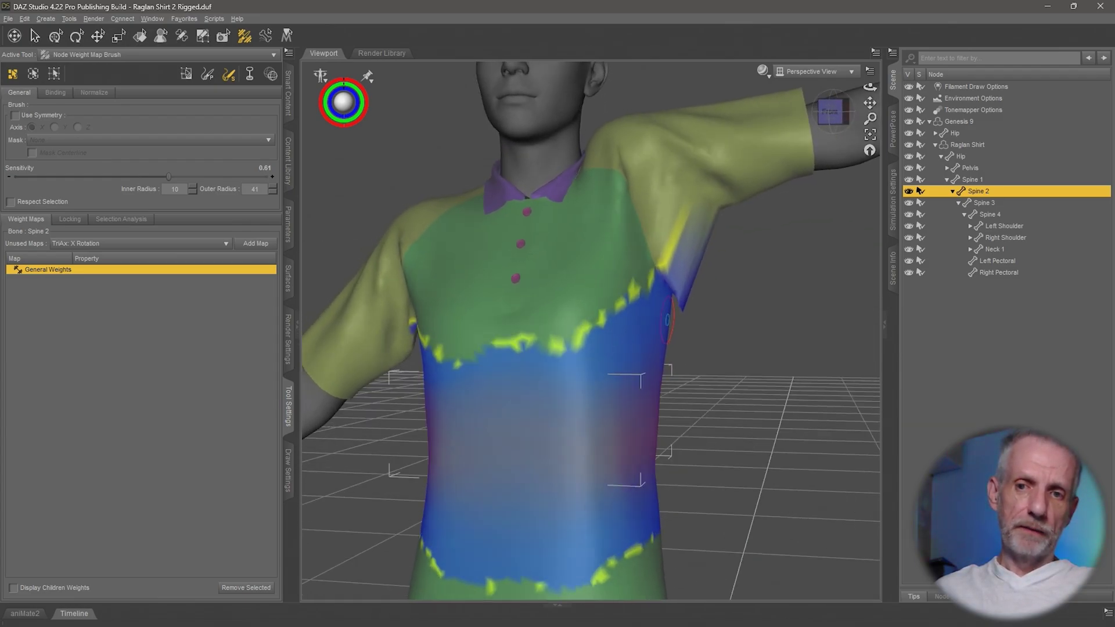
# Inspect the shirt's weight maps for the Spine 3, Spine 4, Left Shoulder and Right Shoulder bones.
pyautogui.click(994, 203)
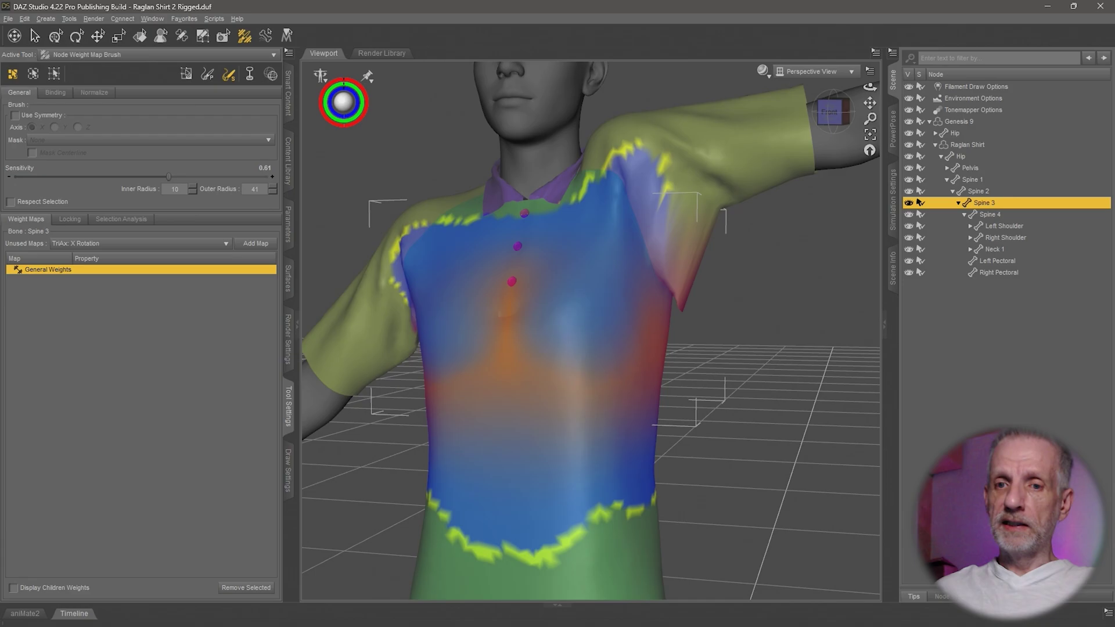
pyautogui.moveTo(752, 279); pyautogui.dragTo(802, 283, button='middle')
pyautogui.click(1001, 213)
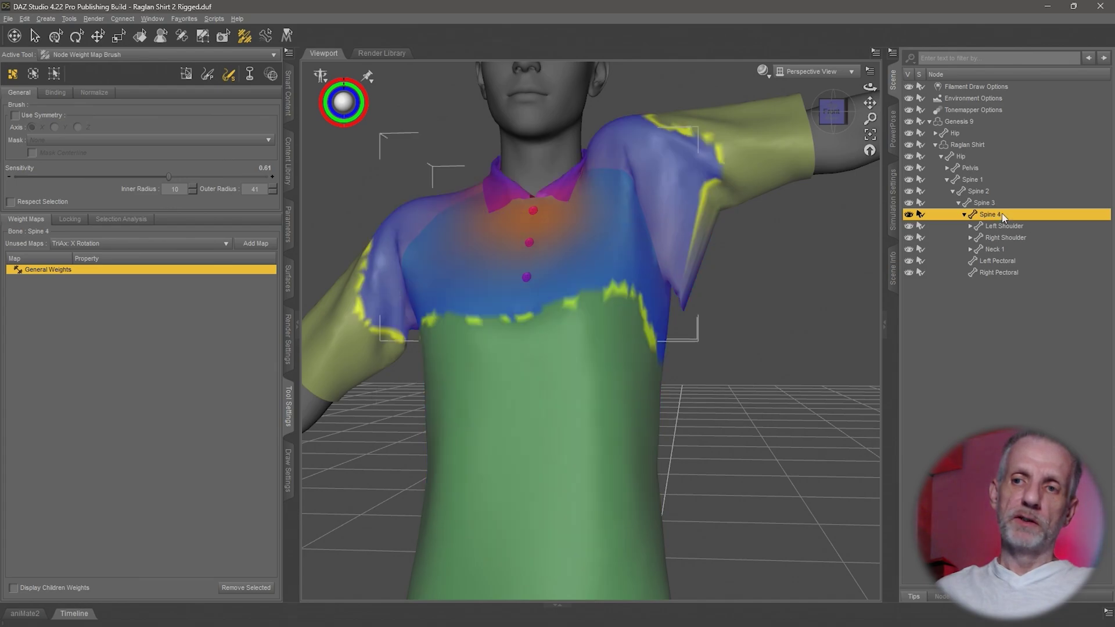
pyautogui.click(1023, 228)
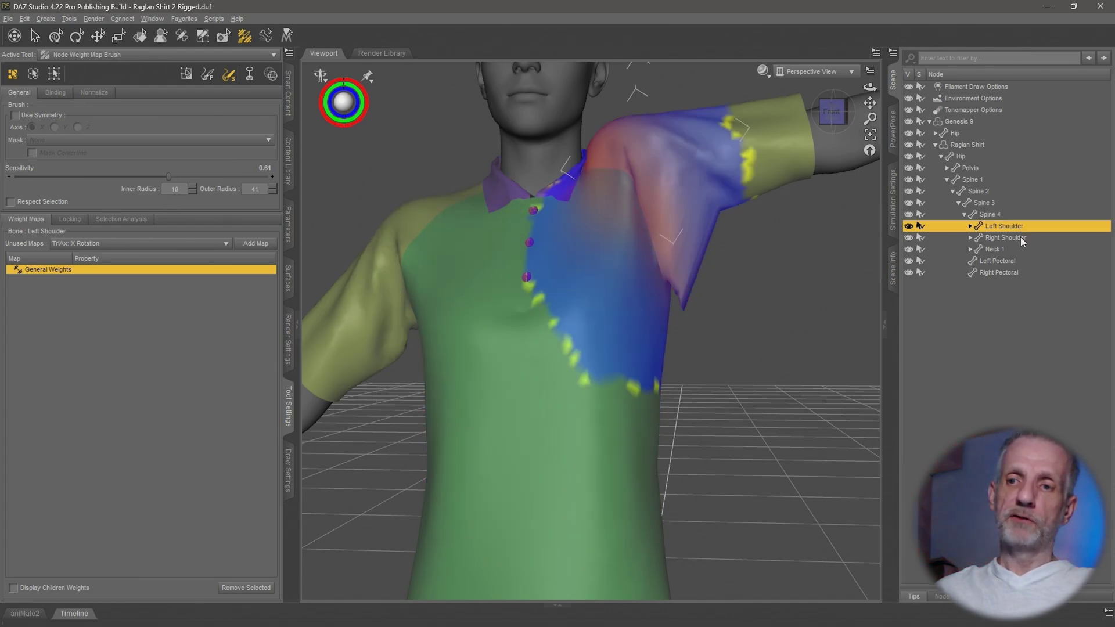
pyautogui.click(1020, 240)
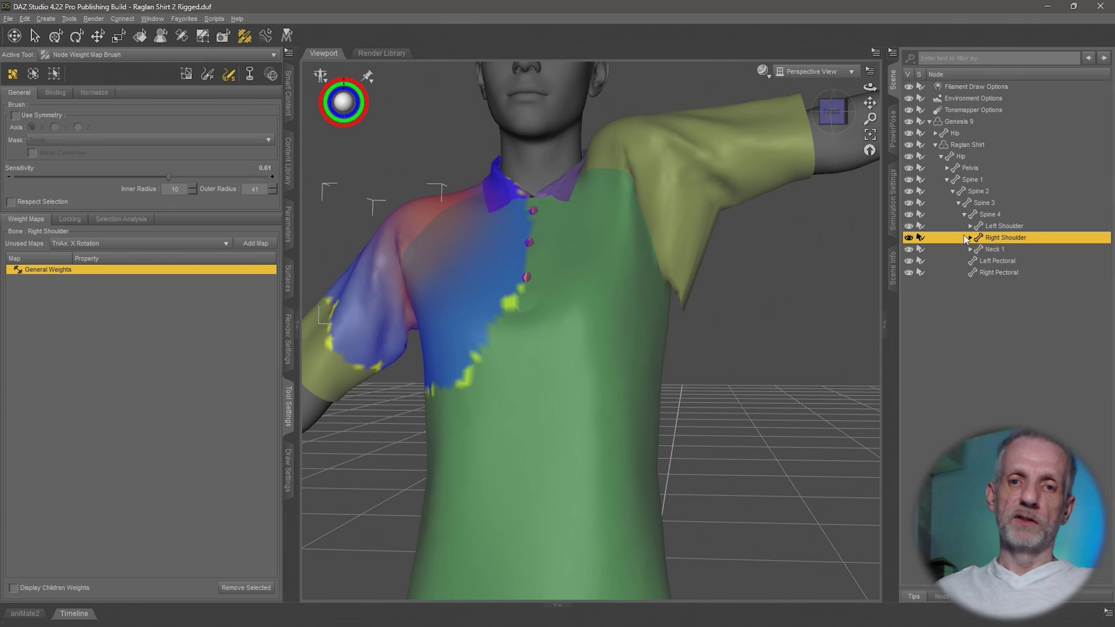
# Expand the shirt's Left Shoulder and Left Upper Arm bones and inspect the Left Upper Arm Twist 1 and 2 weight maps.
pyautogui.click(970, 226)
pyautogui.click(1021, 239)
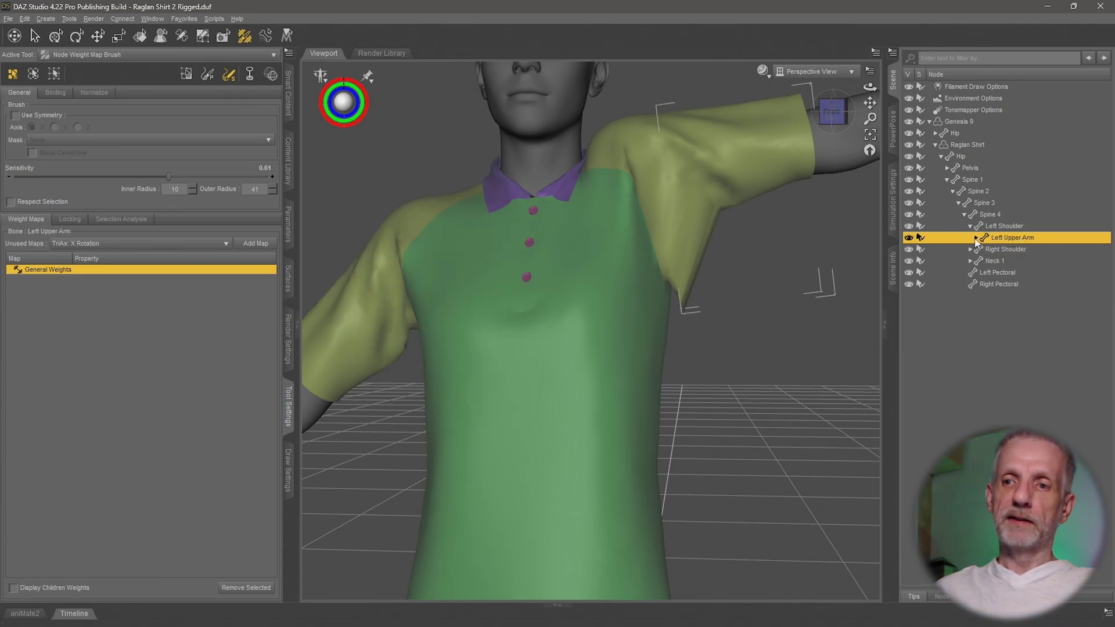
pyautogui.click(975, 238)
pyautogui.click(1014, 261)
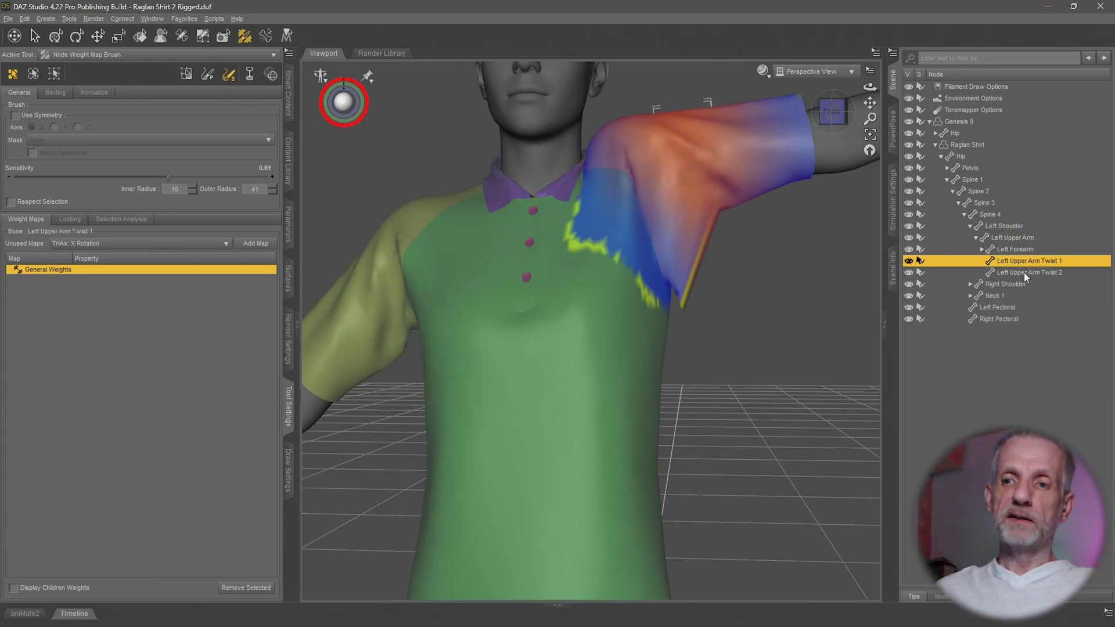
pyautogui.click(1023, 273)
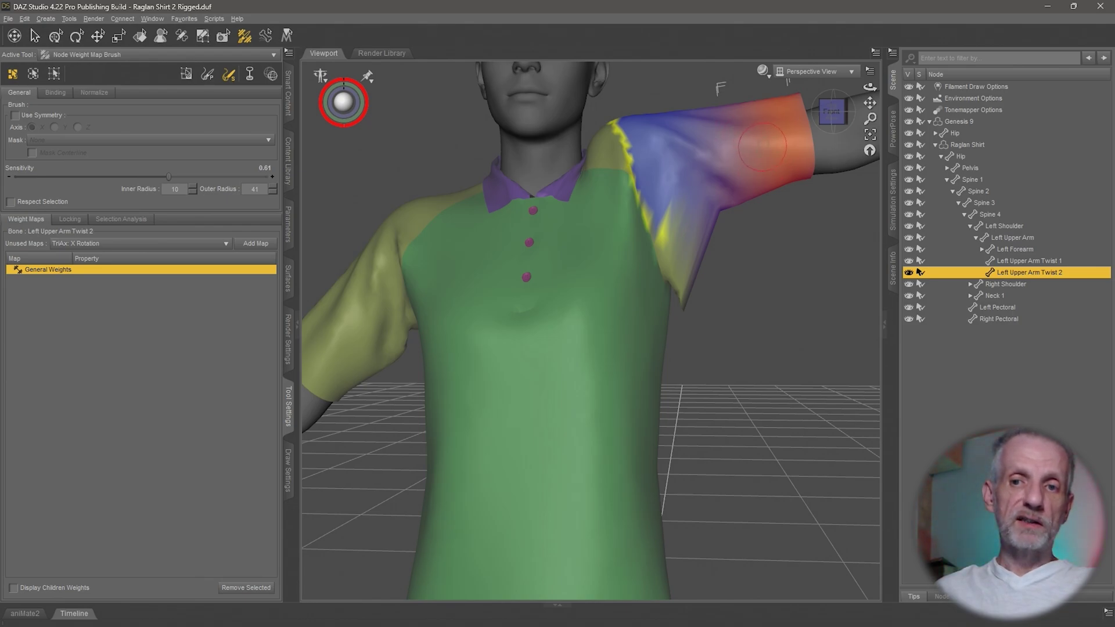
pyautogui.moveTo(759, 166)
pyautogui.mouseDown(button='middle')
pyautogui.moveTo(781, 253)
pyautogui.moveTo(760, 173)
pyautogui.mouseUp(button='middle')
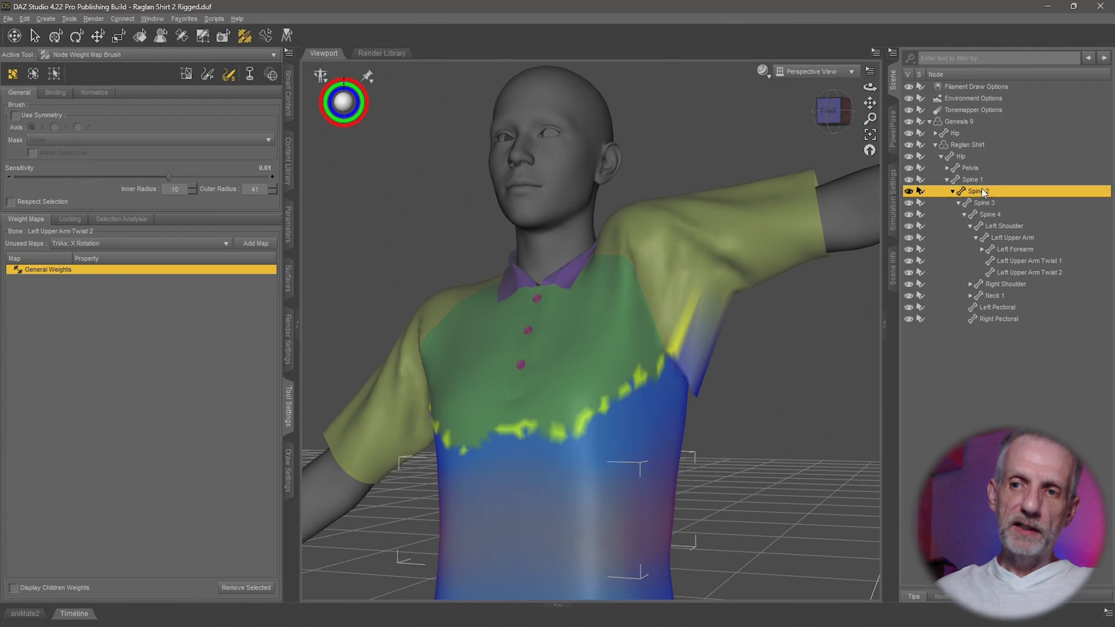
# Compare the Spine 2 and Spine 3 weight maps around the left underarm, leaving the shirt's Spine 3 bone selected.
pyautogui.click(983, 192)
pyautogui.click(991, 203)
pyautogui.click(991, 191)
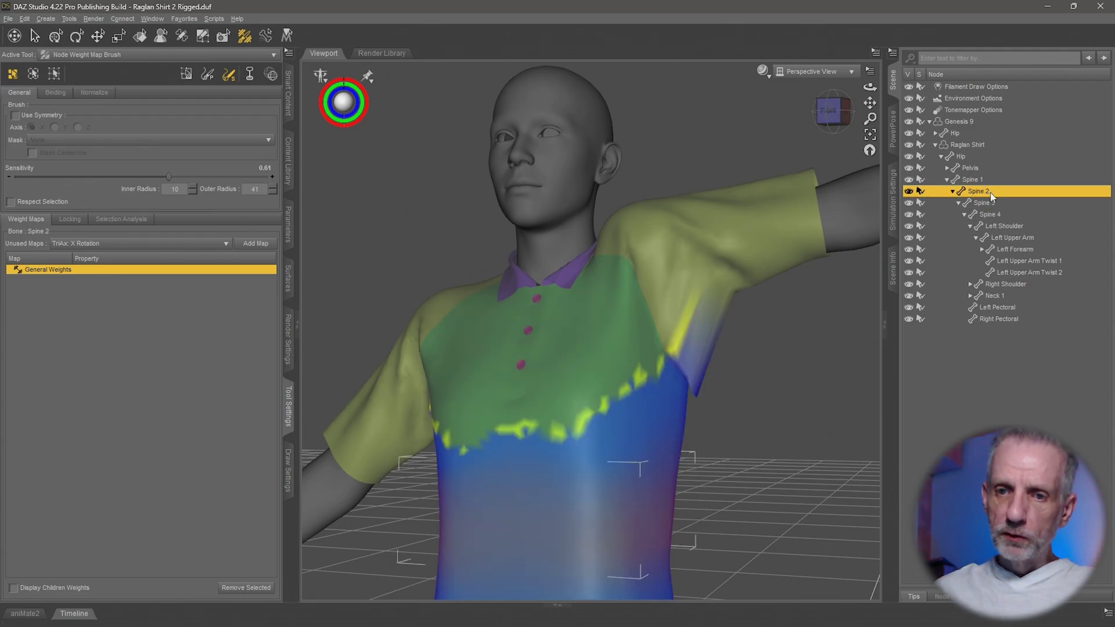
pyautogui.click(994, 202)
pyautogui.keyDown('ctrl'); pyautogui.click(963, 205); pyautogui.keyUp('ctrl')
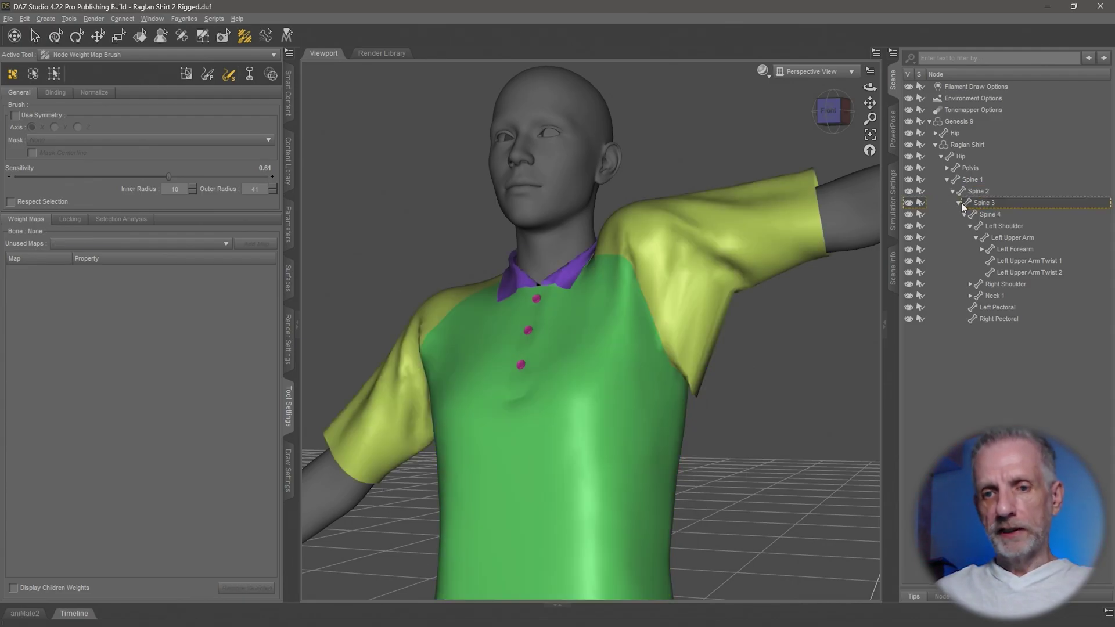
pyautogui.click(990, 203)
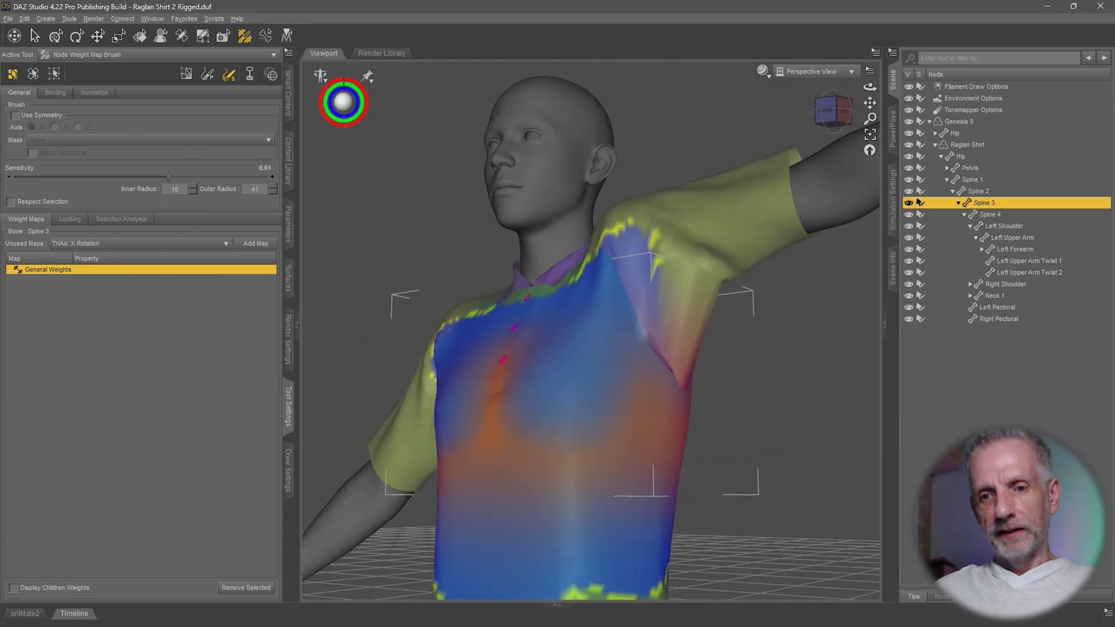
pyautogui.keyDown('ctrl'); pyautogui.keyDown('alt'); pyautogui.moveTo(759, 276); pyautogui.dragTo(730, 318); pyautogui.keyUp('alt'); pyautogui.keyUp('ctrl')
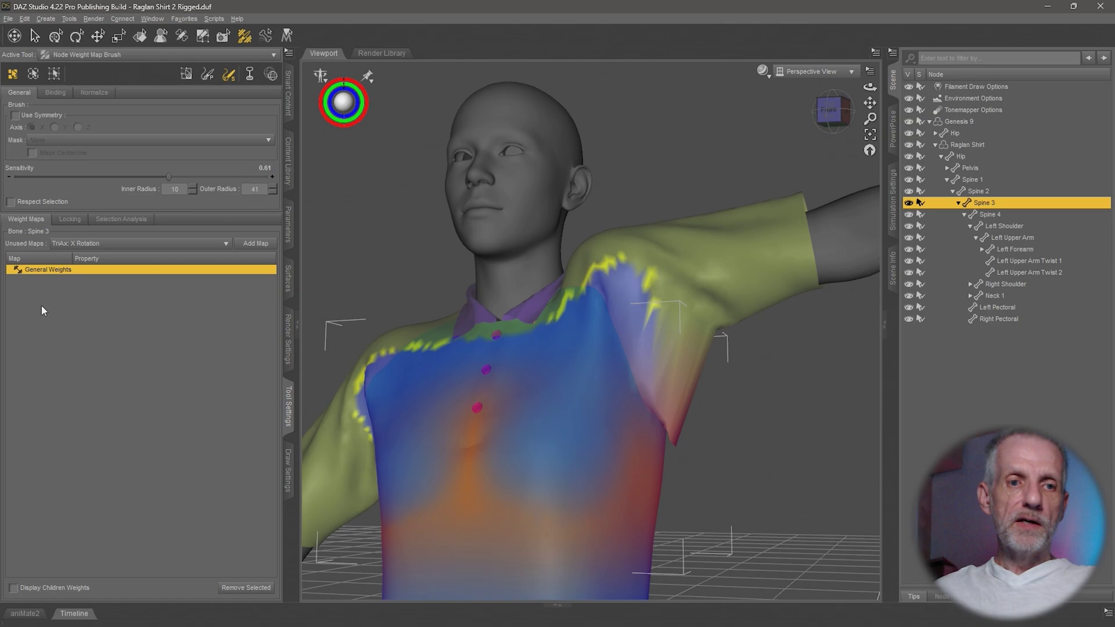
# Review the Node Weight Map Brush's modes, including Geometry Selection and Smooth Brush, for use on Spine 3's General Weights.
pyautogui.click(220, 78)
pyautogui.click(187, 81)
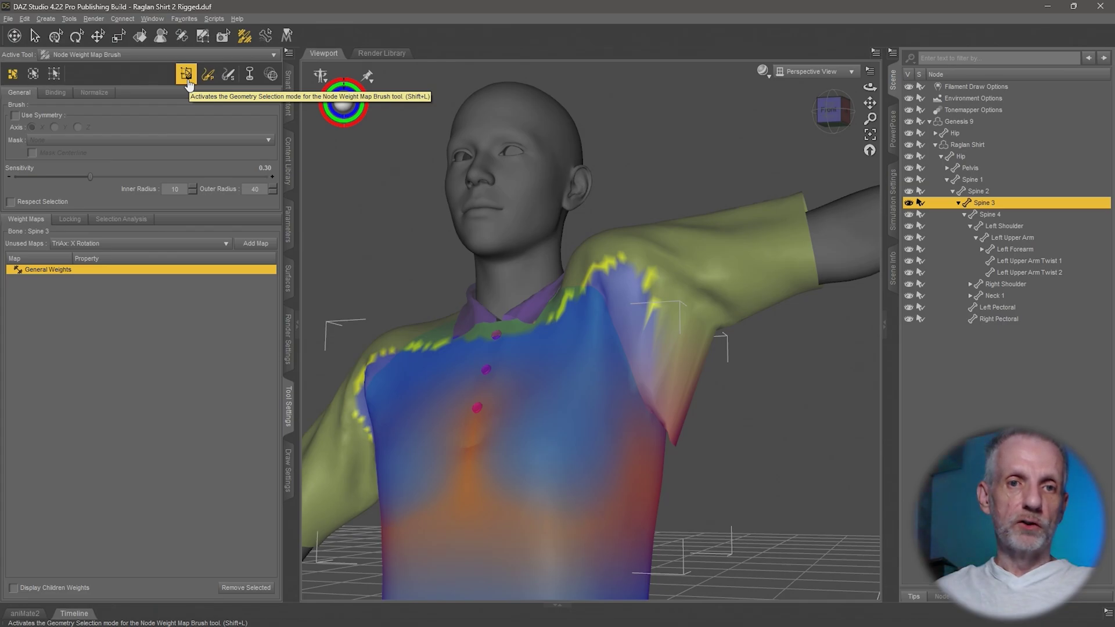
pyautogui.click(229, 81)
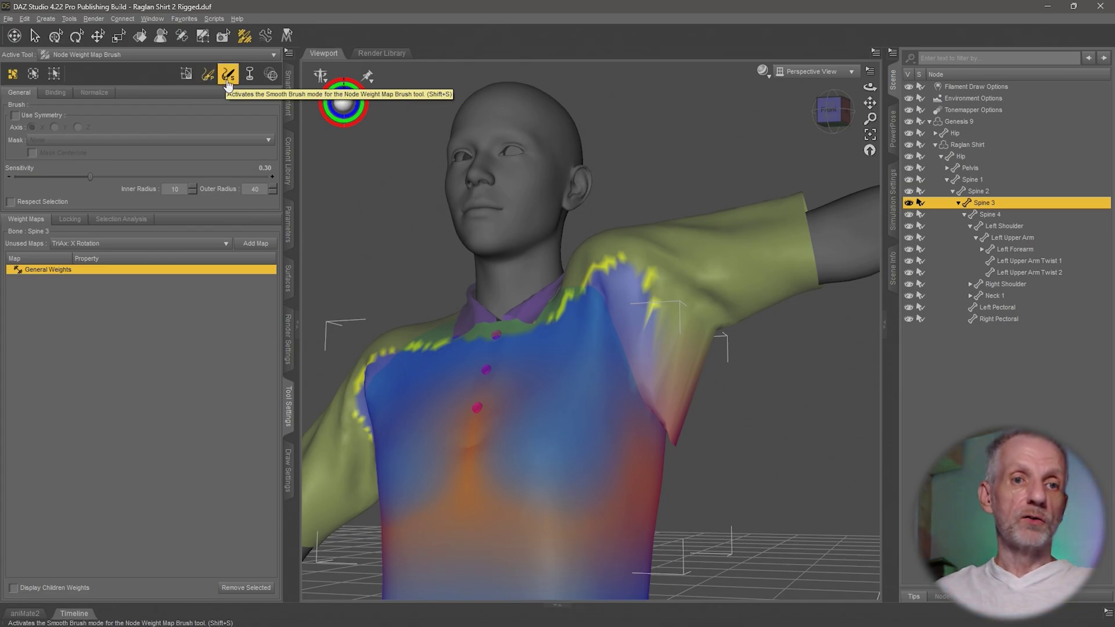
# Use the Smooth Brush to smooth the Spine 3 weights along the crumpled front edge of the shirt's left underarm.
pyautogui.click(227, 82)
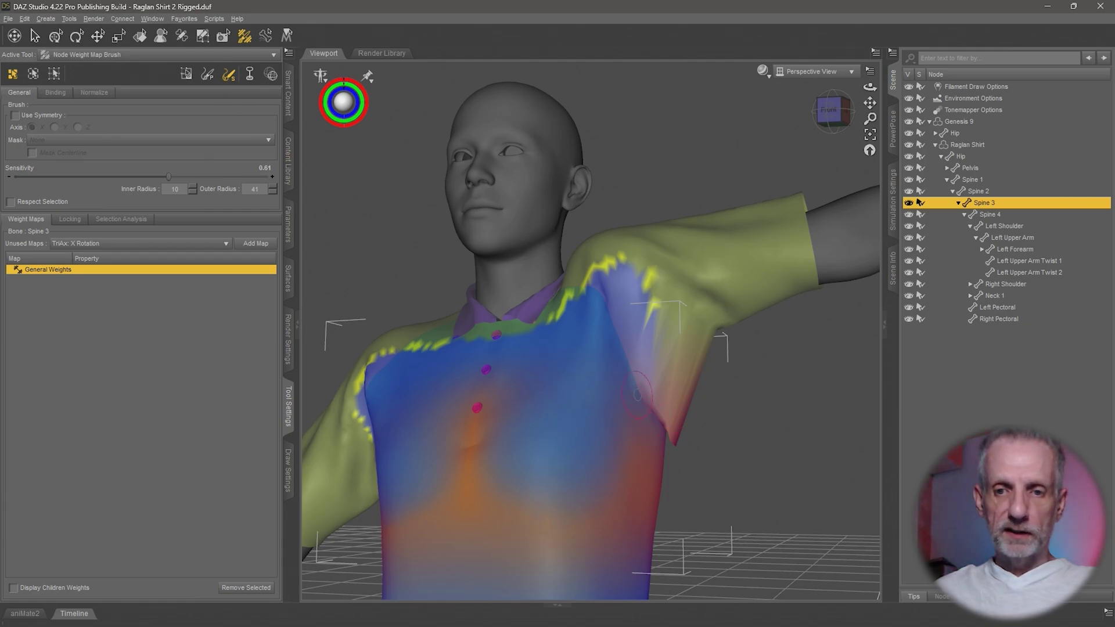
pyautogui.scroll(5, 638, 395)
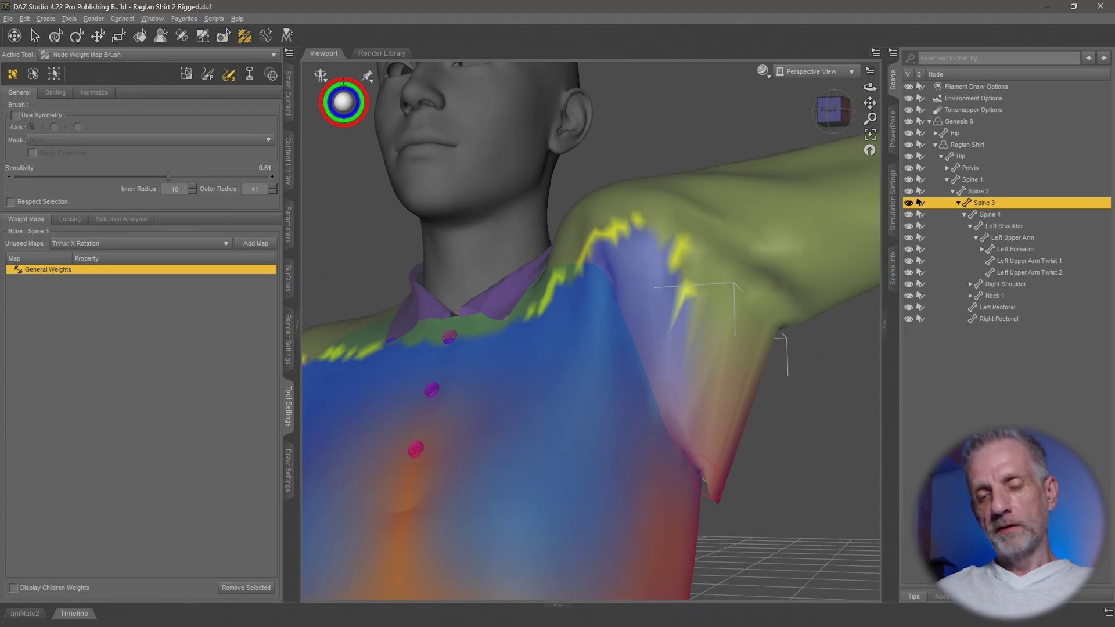
pyautogui.moveTo(704, 478); pyautogui.dragTo(654, 342, button='middle')
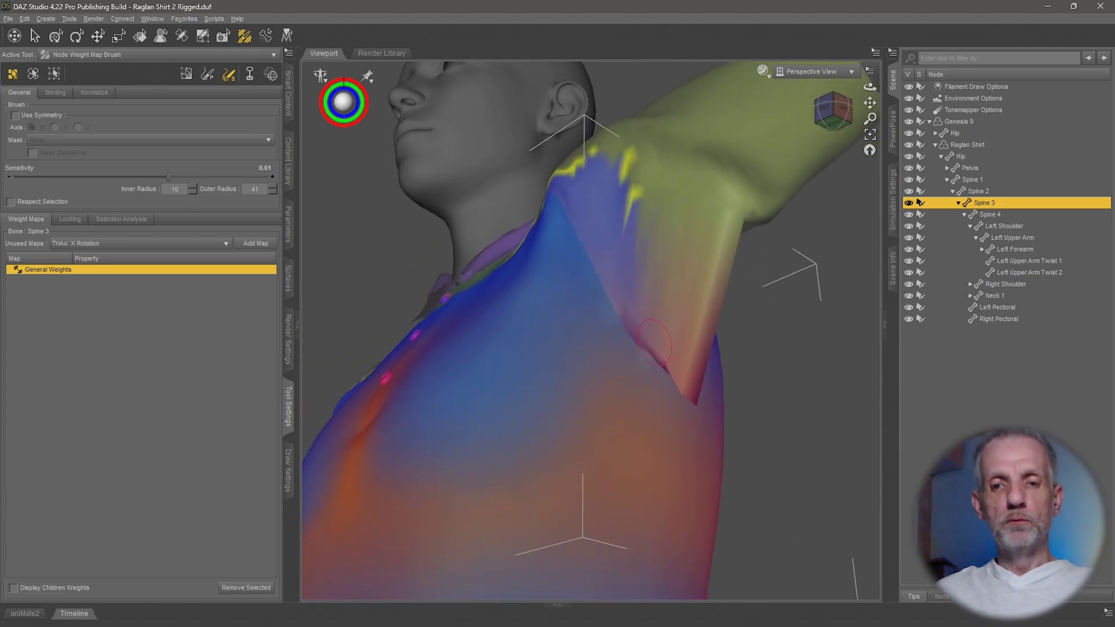
pyautogui.keyDown('alt'); pyautogui.moveTo(653, 342); pyautogui.dragTo(626, 388); pyautogui.keyUp('alt')
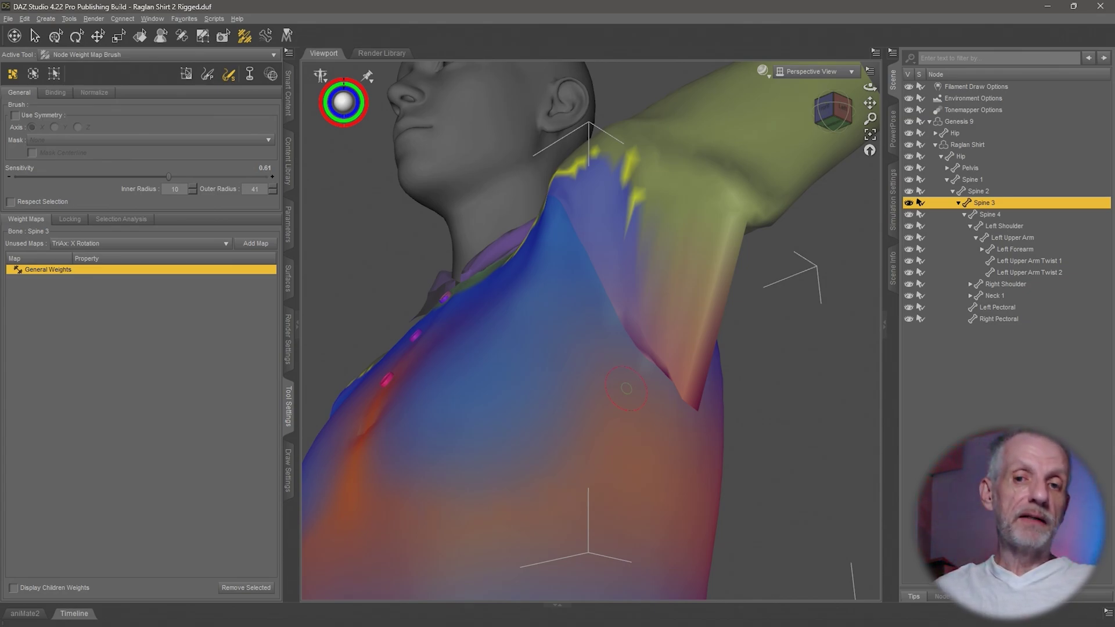
pyautogui.keyDown('alt'); pyautogui.moveTo(602, 365); pyautogui.dragTo(604, 371); pyautogui.keyUp('alt')
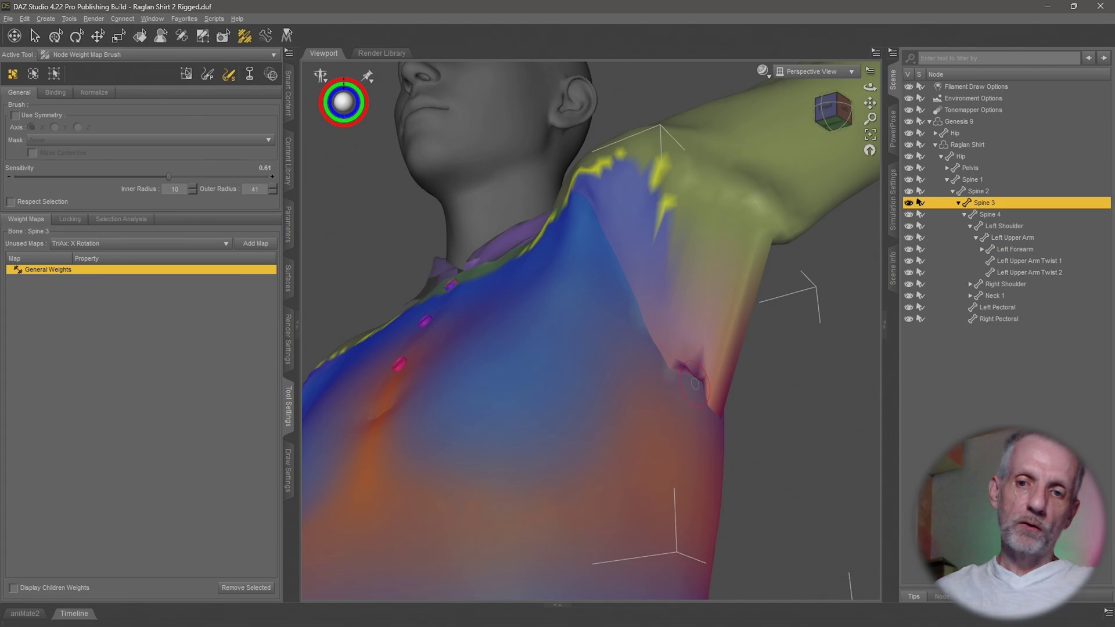
pyautogui.moveTo(678, 344)
pyautogui.mouseDown()
pyautogui.moveTo(685, 366)
pyautogui.moveTo(697, 321)
pyautogui.moveTo(674, 319)
pyautogui.moveTo(653, 338)
pyautogui.mouseUp()
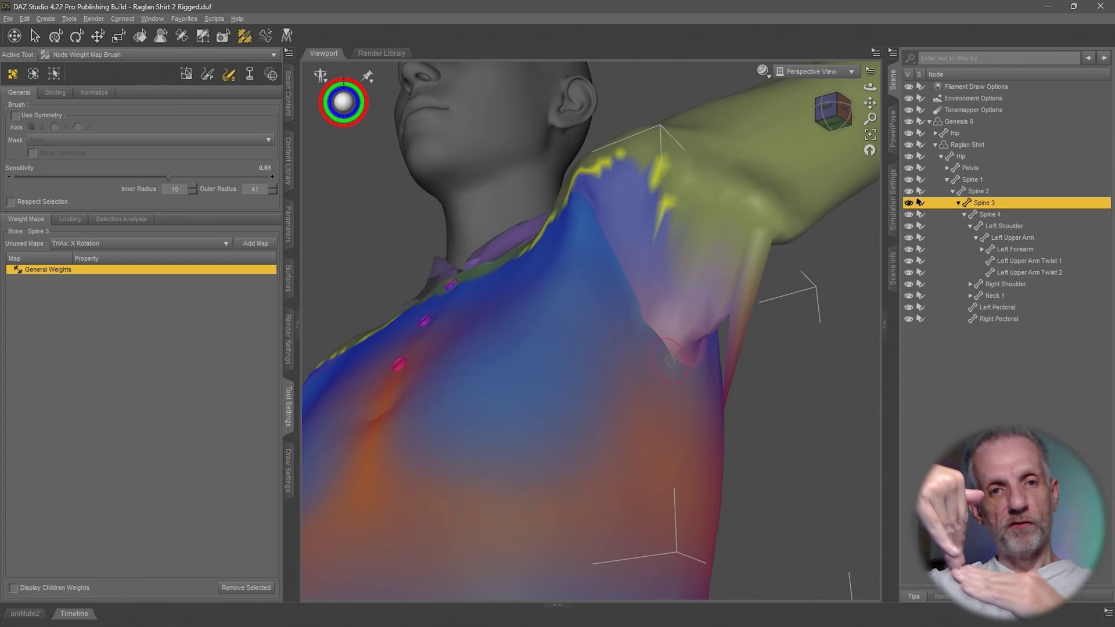
# Smooth the Spine 3 weights on the fabric spike hanging beneath the left sleeve.
pyautogui.moveTo(699, 370)
pyautogui.keyDown('alt'); pyautogui.mouseDown()
pyautogui.moveTo(554, 408)
pyautogui.moveTo(548, 336)
pyautogui.moveTo(522, 280)
pyautogui.mouseUp(); pyautogui.keyUp('alt')
pyautogui.keyDown('alt'); pyautogui.moveTo(535, 379); pyautogui.dragTo(683, 403); pyautogui.keyUp('alt')
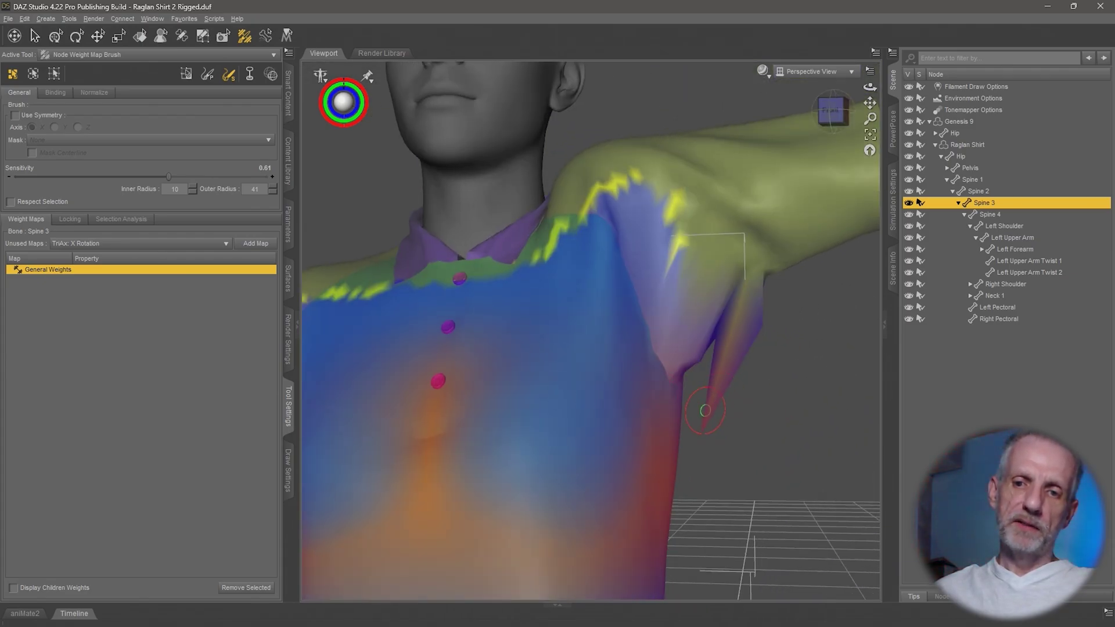
pyautogui.click(705, 411)
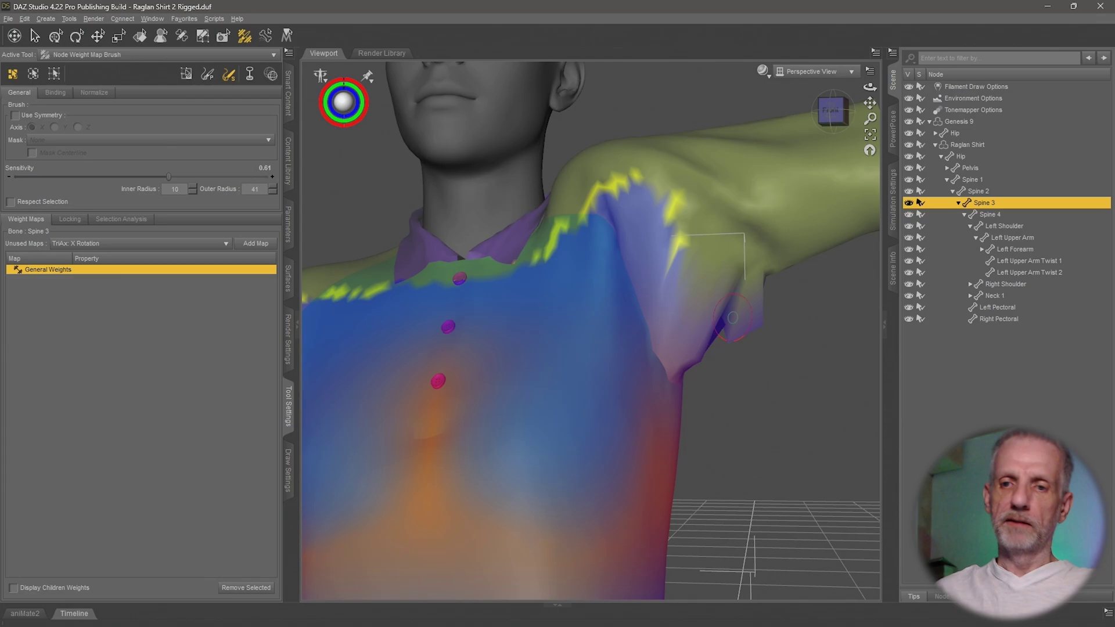
pyautogui.moveTo(732, 318)
pyautogui.mouseDown()
pyautogui.moveTo(747, 308)
pyautogui.moveTo(711, 339)
pyautogui.mouseUp()
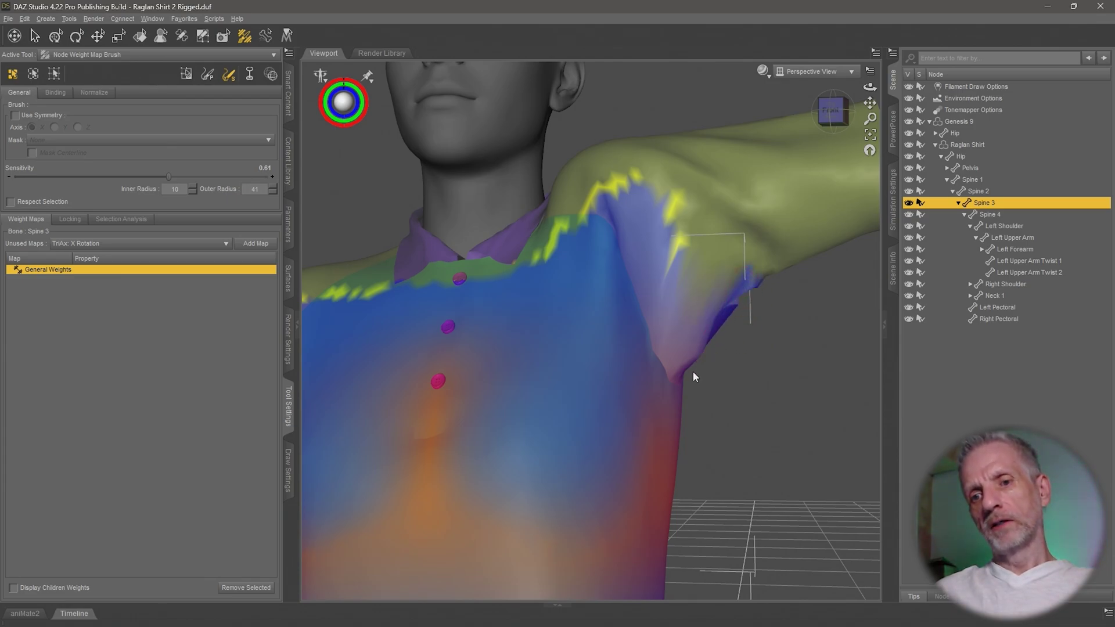
# Smooth the Spine 3 weights across the underarm folds of the left sleeve from the side.
pyautogui.keyDown('alt'); pyautogui.moveTo(695, 377); pyautogui.dragTo(617, 377); pyautogui.keyUp('alt')
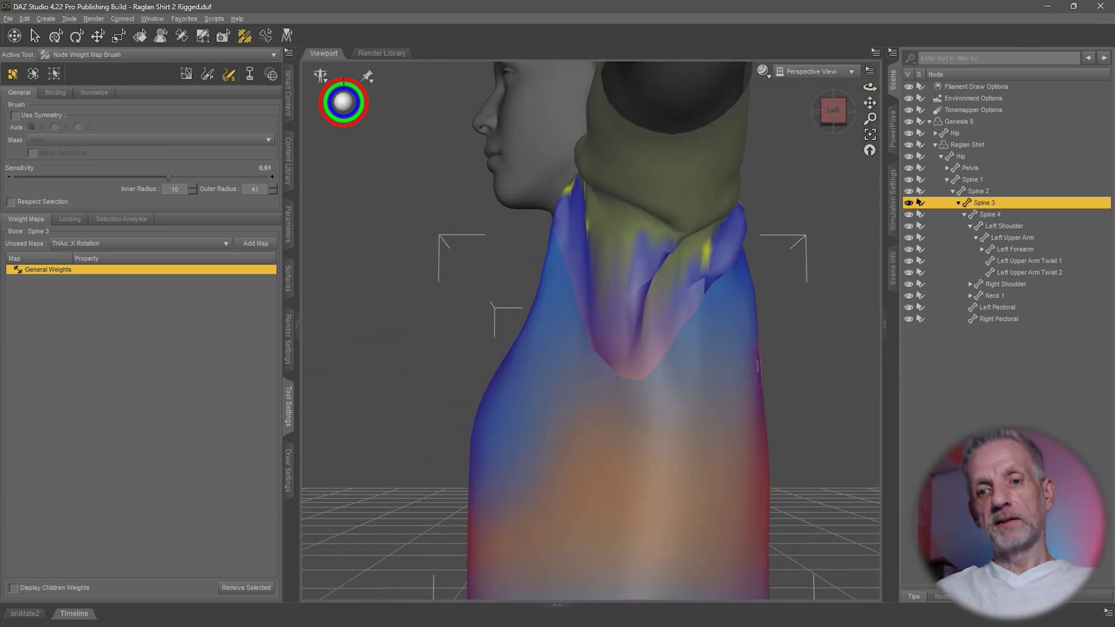
pyautogui.moveTo(674, 318)
pyautogui.mouseDown()
pyautogui.moveTo(653, 261)
pyautogui.moveTo(673, 232)
pyautogui.moveTo(678, 268)
pyautogui.mouseUp()
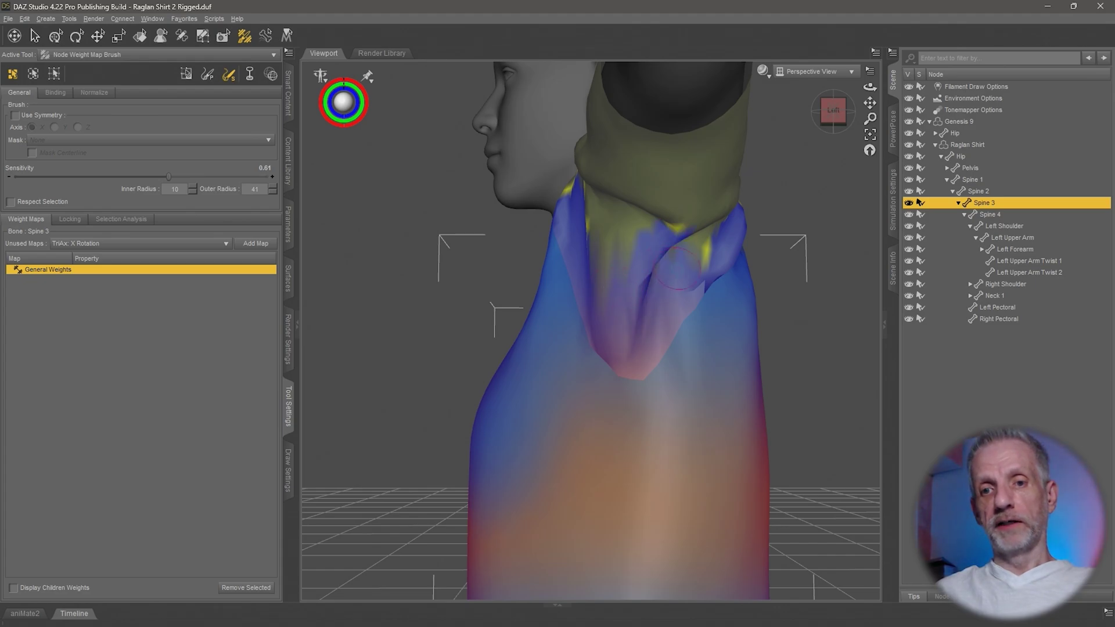
pyautogui.moveTo(598, 313)
pyautogui.mouseDown()
pyautogui.moveTo(607, 250)
pyautogui.moveTo(638, 281)
pyautogui.mouseUp()
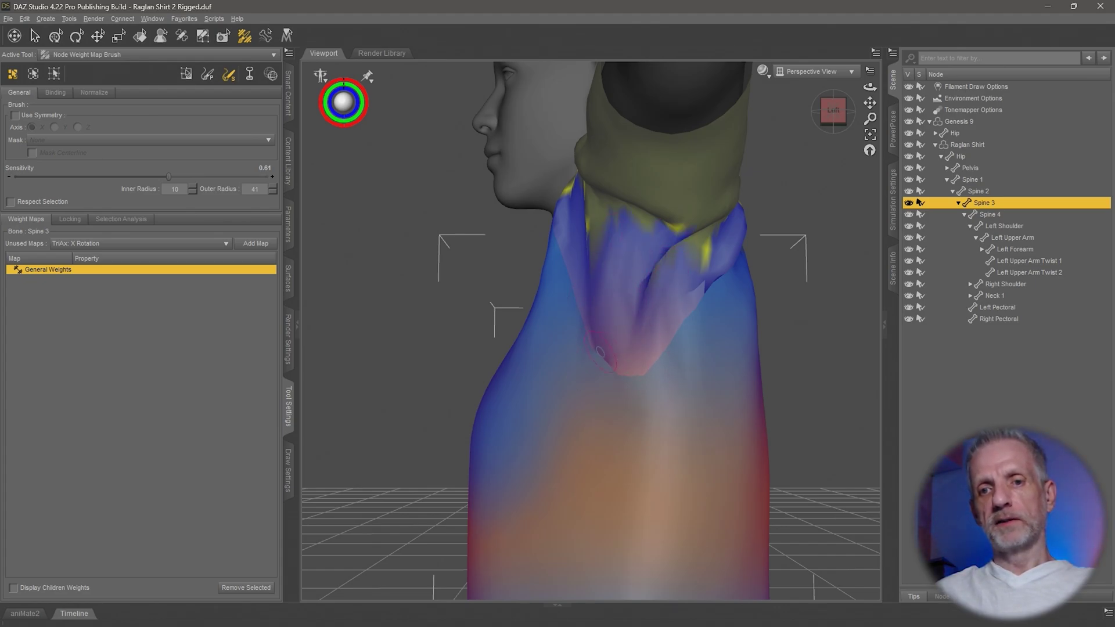
# Smooth the remaining jagged Spine 3 weights on the front underside of the left sleeve.
pyautogui.keyDown('alt'); pyautogui.moveTo(600, 351); pyautogui.dragTo(382, 291); pyautogui.keyUp('alt')
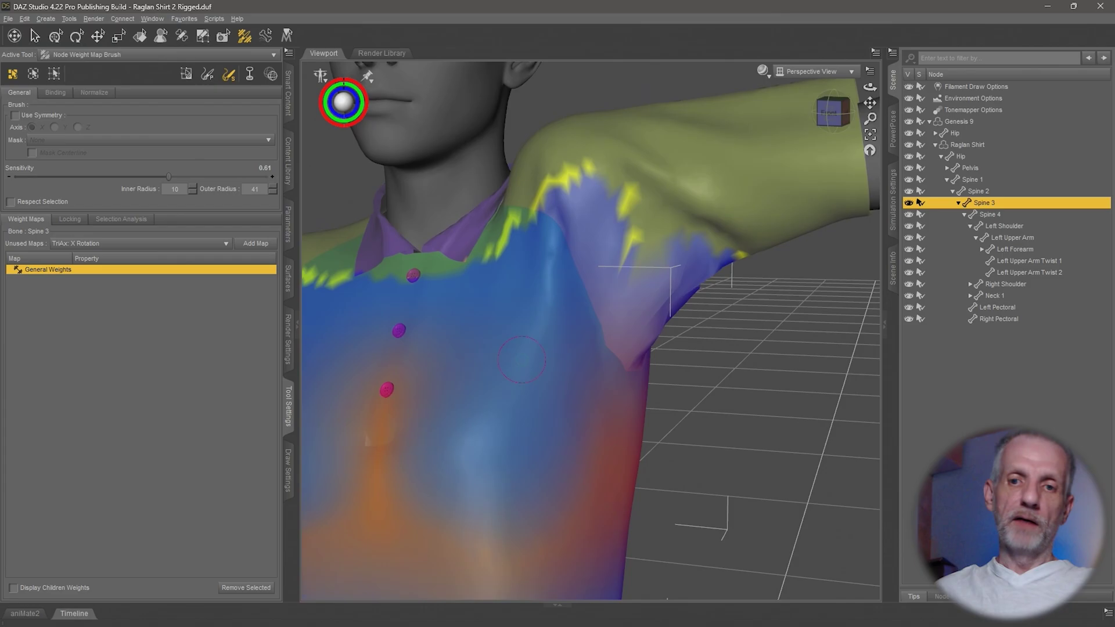
pyautogui.moveTo(521, 359); pyautogui.dragTo(537, 368, button='middle')
pyautogui.moveTo(625, 277); pyautogui.dragTo(668, 247)
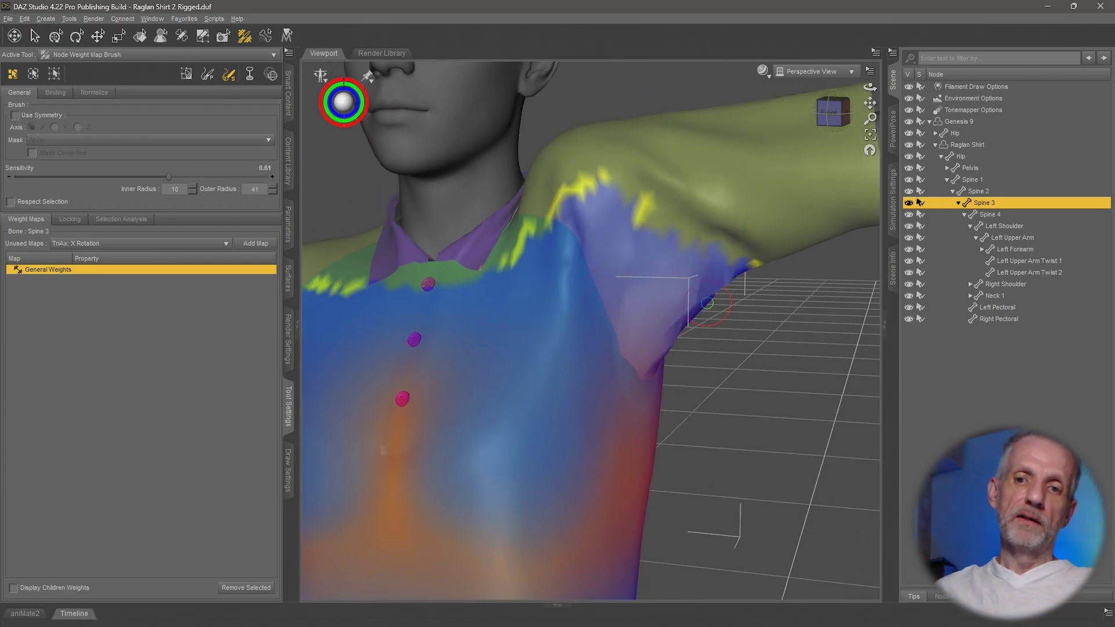
pyautogui.moveTo(654, 292); pyautogui.dragTo(614, 378, button='middle')
# Smooth the shirt's Spine 2 weights around the front and back of the left underarm.
pyautogui.click(980, 192)
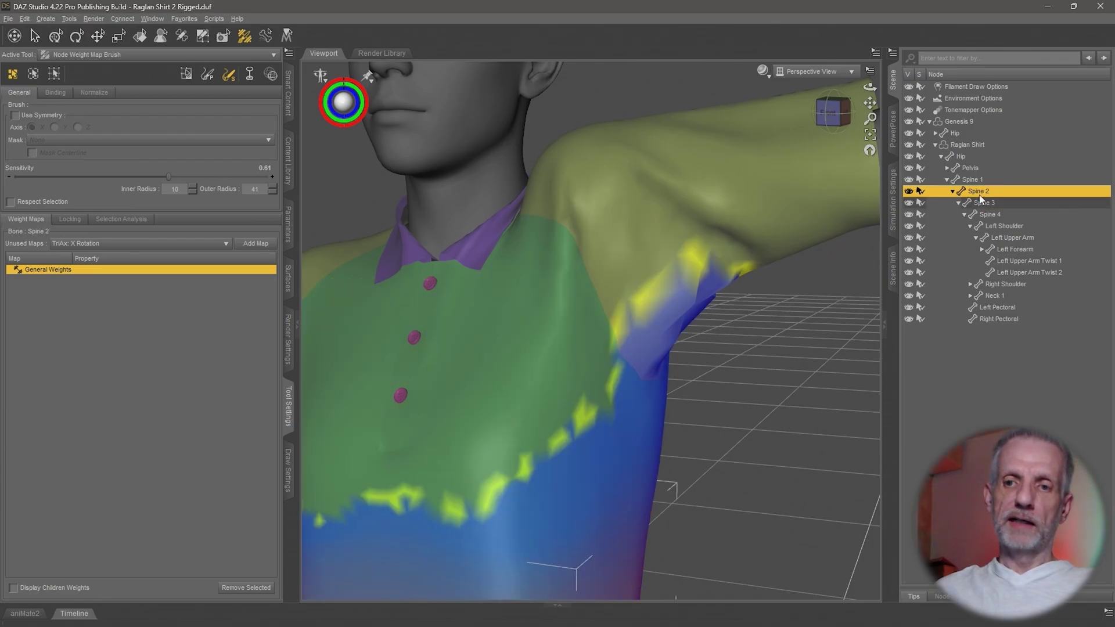
pyautogui.keyDown('alt'); pyautogui.moveTo(767, 335); pyautogui.dragTo(698, 393); pyautogui.keyUp('alt')
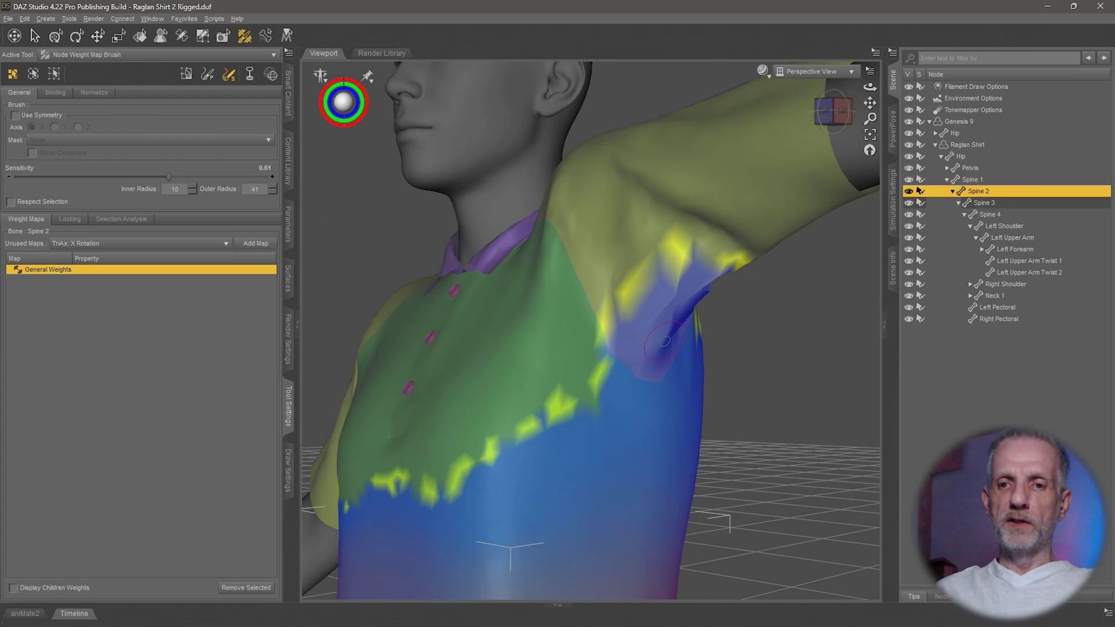
pyautogui.keyDown('alt'); pyautogui.moveTo(639, 335); pyautogui.dragTo(659, 357); pyautogui.keyUp('alt')
pyautogui.moveTo(625, 278)
pyautogui.mouseDown()
pyautogui.moveTo(620, 260)
pyautogui.moveTo(699, 333)
pyautogui.mouseUp()
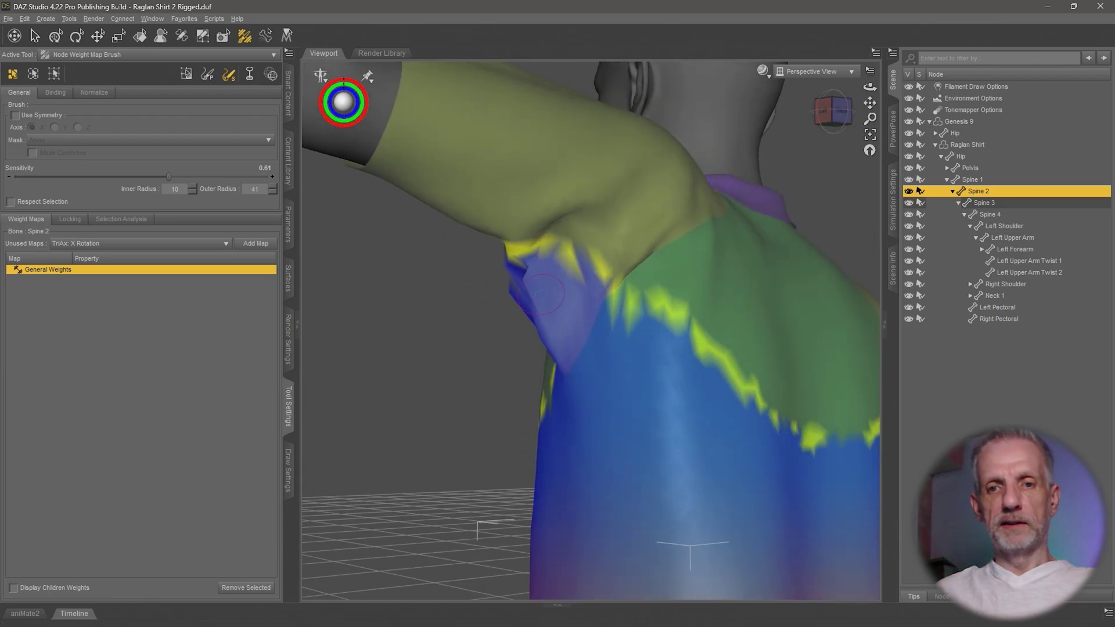
pyautogui.moveTo(541, 295)
pyautogui.mouseDown()
pyautogui.moveTo(528, 264)
pyautogui.moveTo(551, 248)
pyautogui.mouseUp()
pyautogui.keyDown('alt'); pyautogui.moveTo(517, 315); pyautogui.dragTo(662, 296); pyautogui.keyUp('alt')
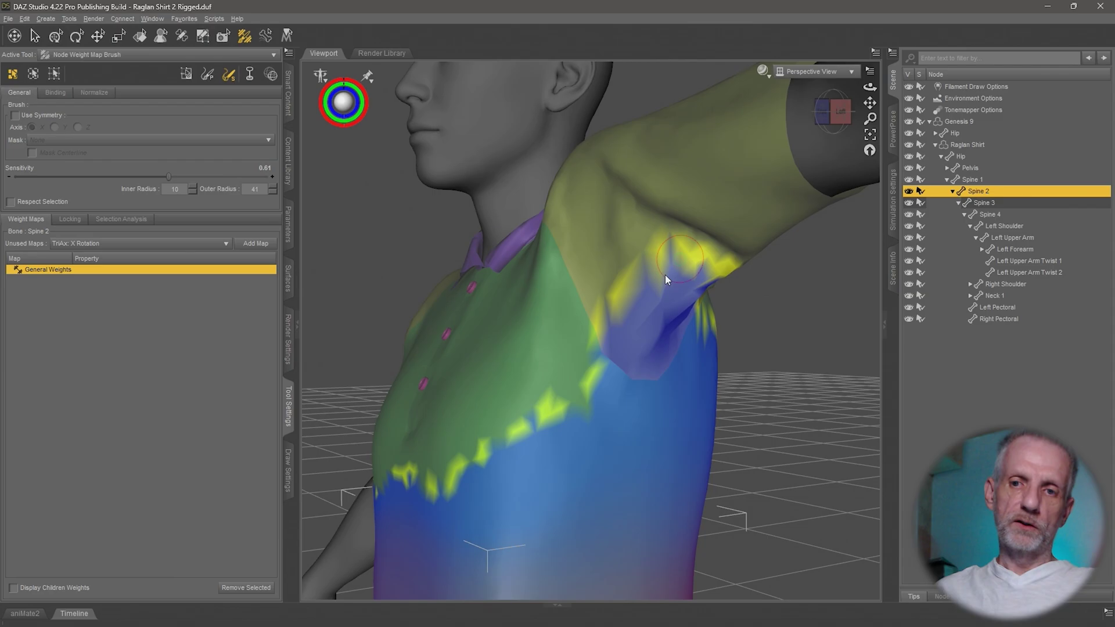
# Inspect the shirt's Spine 4 and Left Shoulder weight maps around the left sleeve from the front and back.
pyautogui.keyDown('alt'); pyautogui.moveTo(662, 395); pyautogui.dragTo(635, 392); pyautogui.keyUp('alt')
pyautogui.scroll(3, 693, 397)
pyautogui.scroll(-3, 694, 398)
pyautogui.click(989, 214)
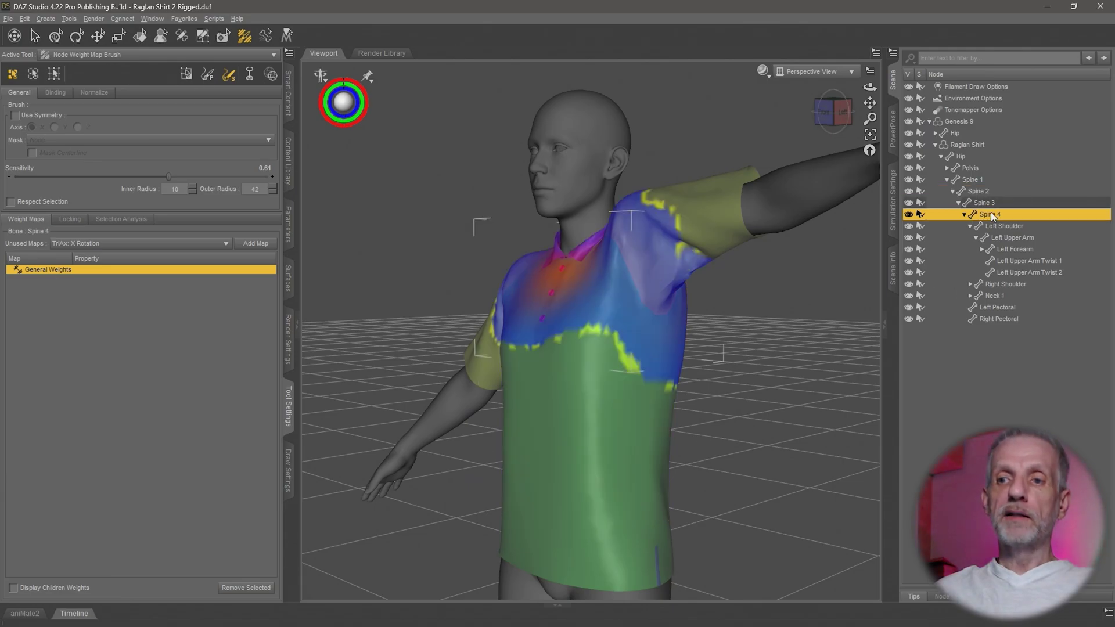
pyautogui.click(1013, 225)
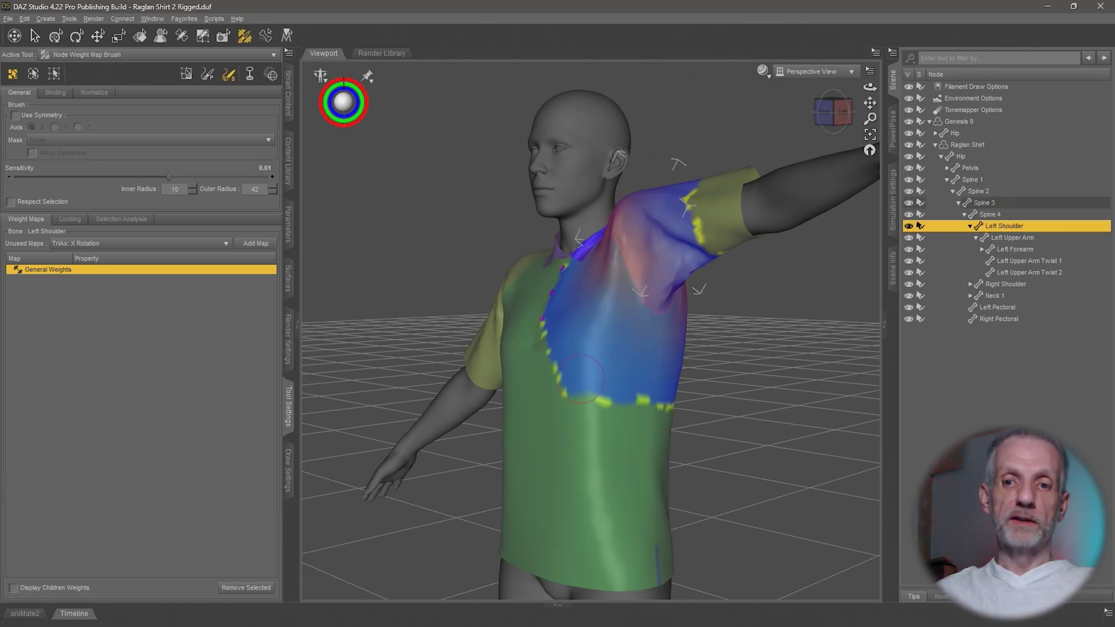
pyautogui.keyDown('alt'); pyautogui.moveTo(621, 377); pyautogui.dragTo(581, 371); pyautogui.keyUp('alt')
pyautogui.scroll(3, 591, 372)
pyautogui.keyDown('alt'); pyautogui.moveTo(705, 251); pyautogui.dragTo(600, 330, button='right'); pyautogui.keyUp('alt')
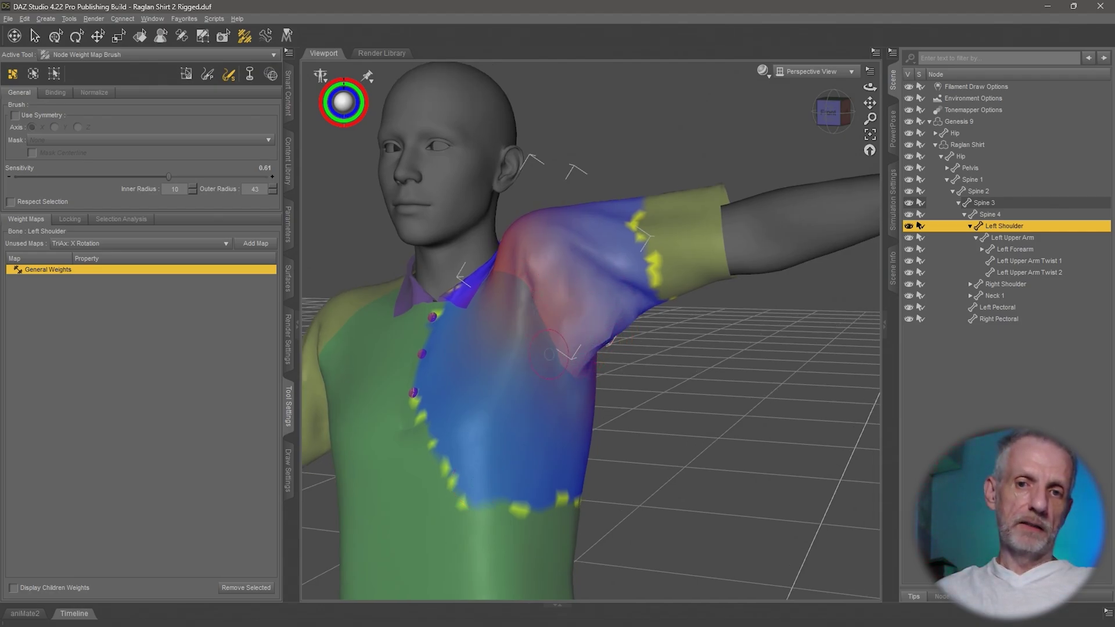
pyautogui.keyDown('alt'); pyautogui.moveTo(584, 347); pyautogui.dragTo(409, 347); pyautogui.keyUp('alt')
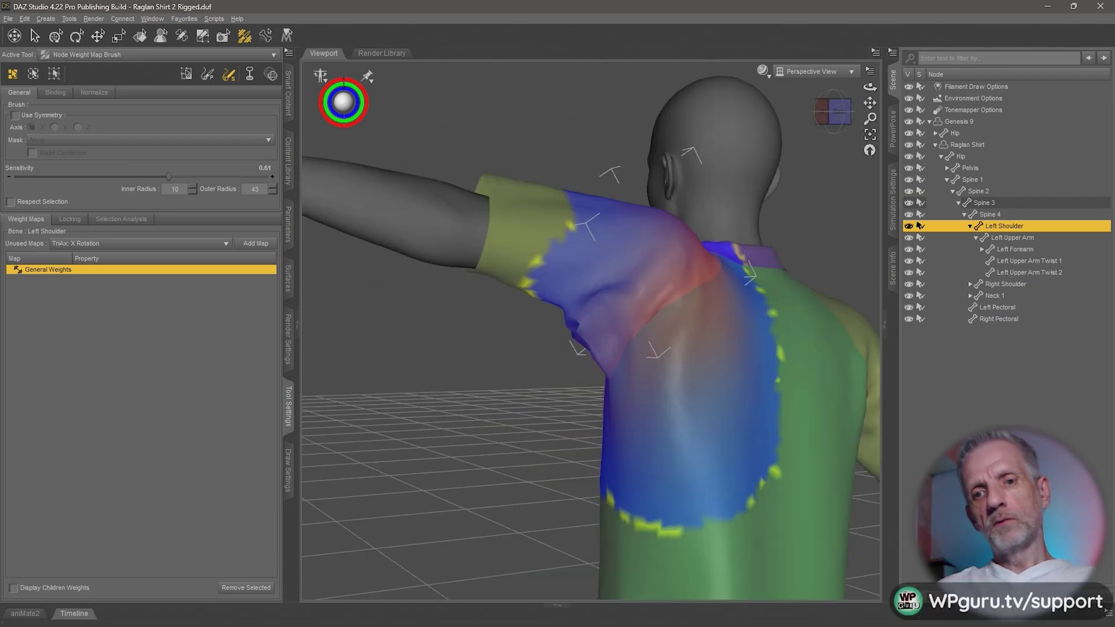
pyautogui.moveTo(563, 328)
pyautogui.keyDown('alt'); pyautogui.mouseDown()
pyautogui.moveTo(590, 335)
pyautogui.moveTo(574, 328)
pyautogui.moveTo(514, 379)
pyautogui.moveTo(554, 364)
pyautogui.moveTo(521, 352)
pyautogui.mouseUp(); pyautogui.keyUp('alt')
pyautogui.scroll(-3, 526, 365)
pyautogui.scroll(-2, 514, 379)
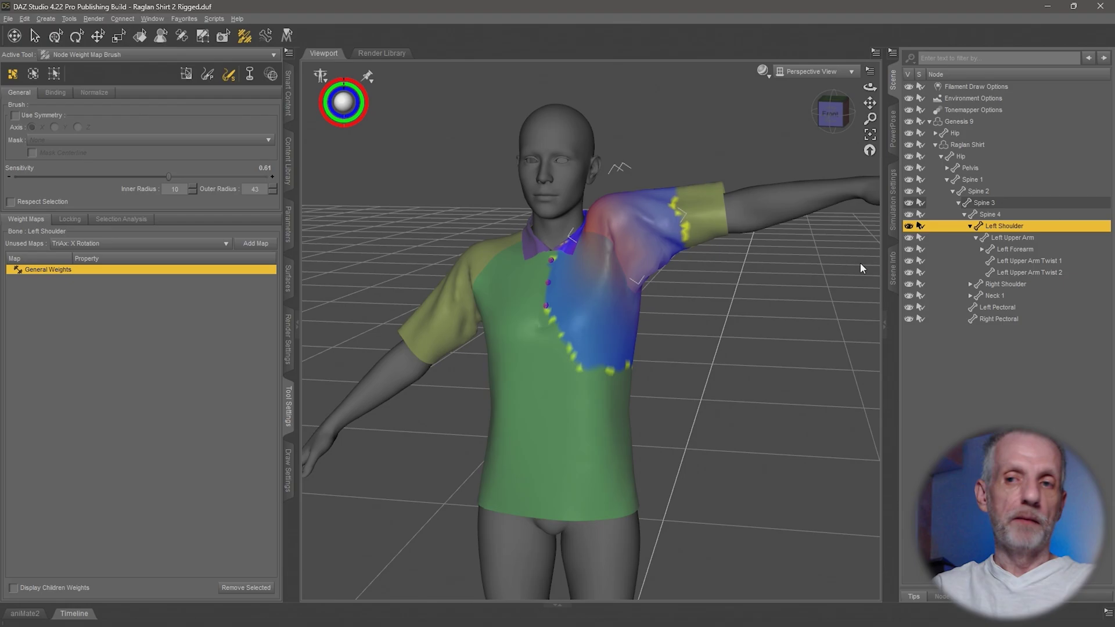
# Compare the currently used shoulder corrective morphs of the Raglan Shirt and Genesis 9.
pyautogui.click(978, 146)
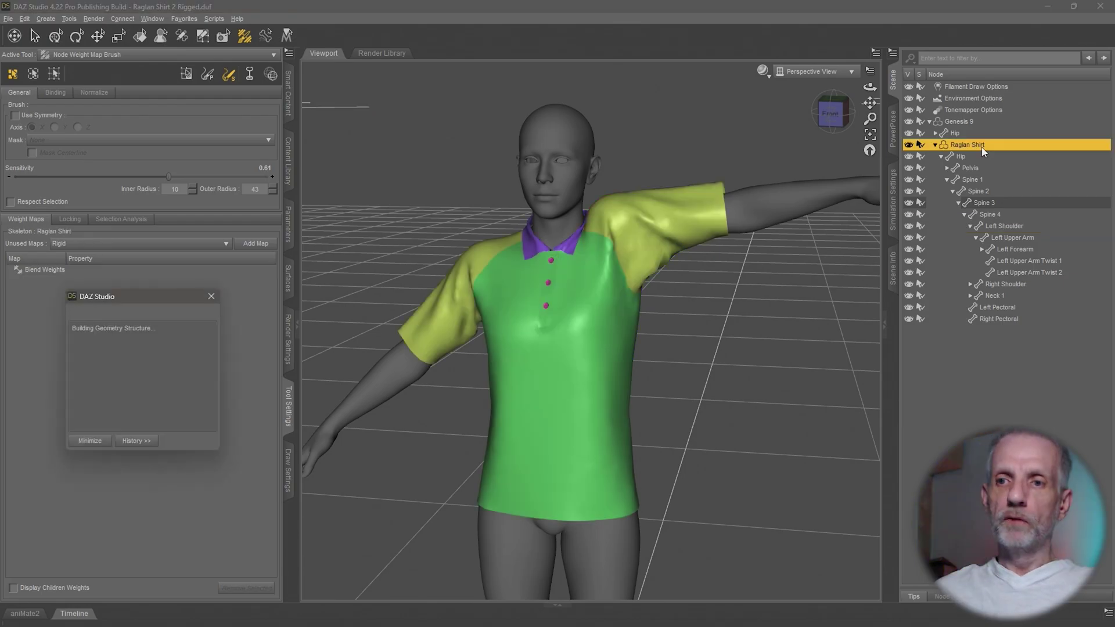
pyautogui.click(290, 232)
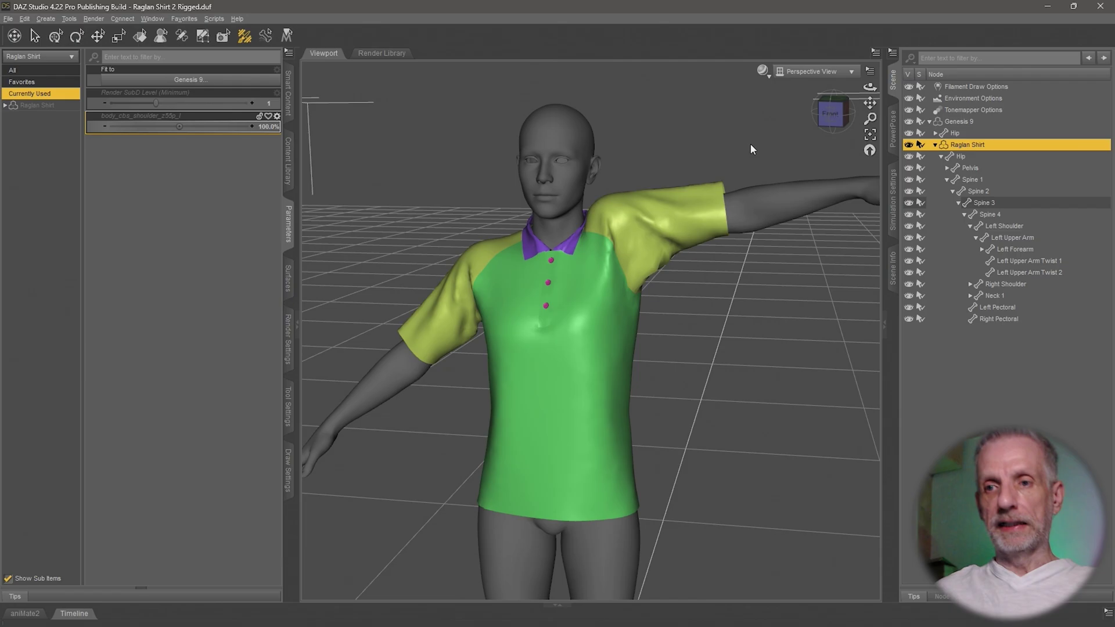
pyautogui.click(960, 122)
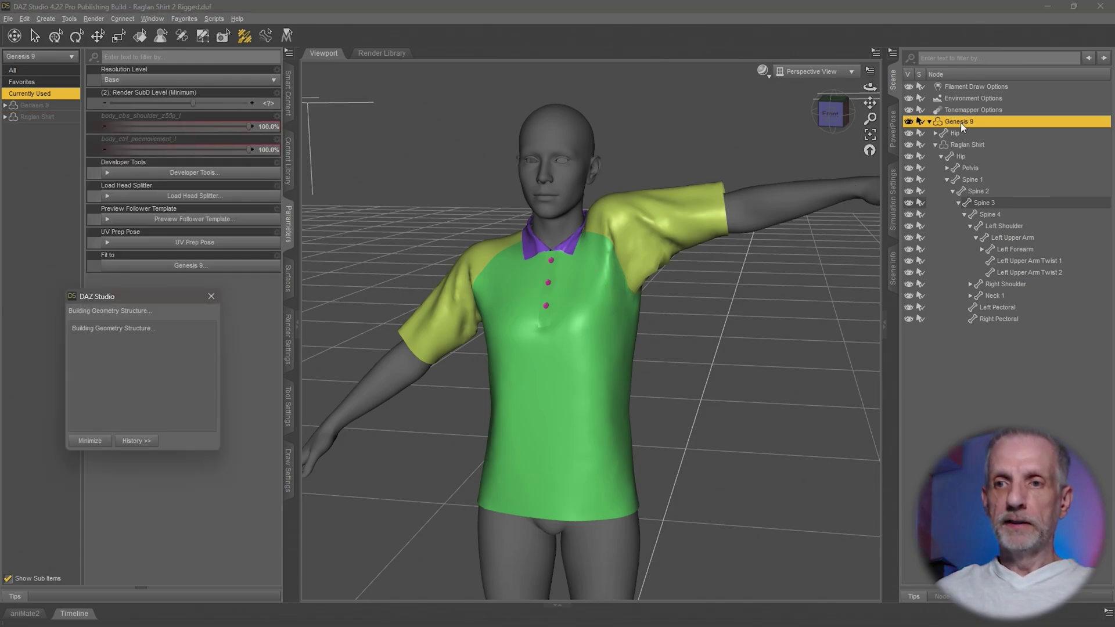
# Pick Genesis 9's left shoulder in PowerPose and set its Bend to 40.
pyautogui.click(892, 134)
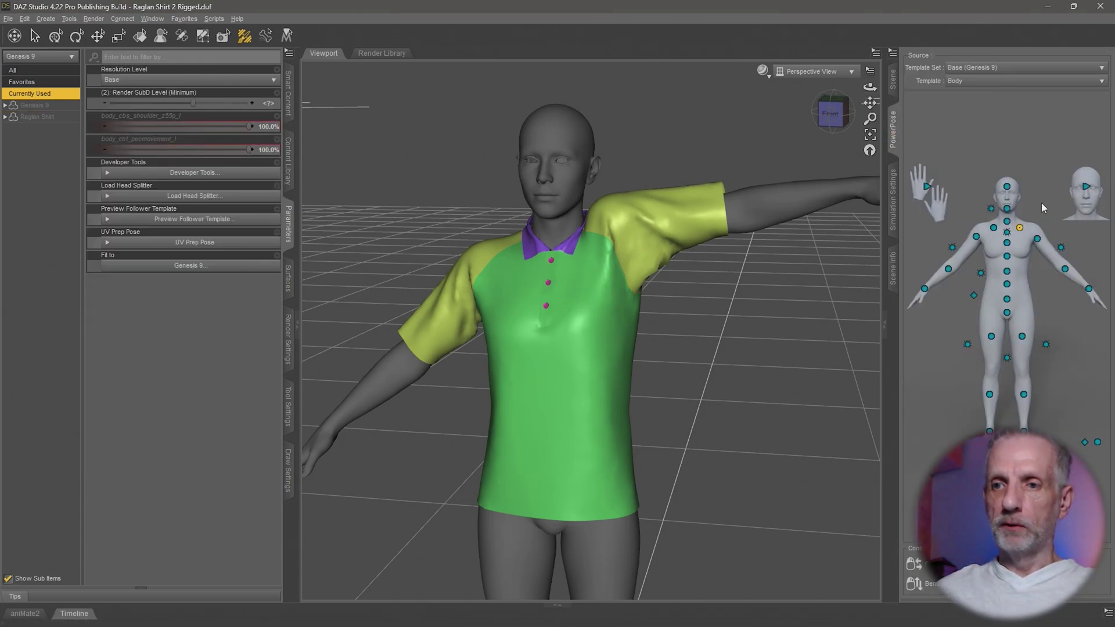
pyautogui.click(1018, 230)
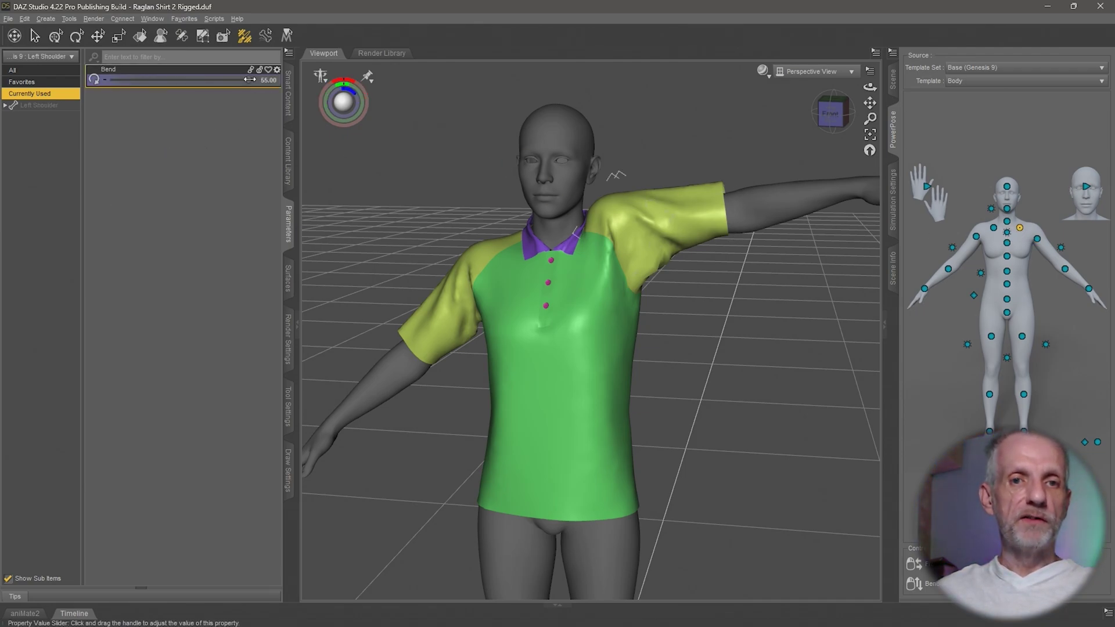
pyautogui.moveTo(251, 81)
pyautogui.mouseDown()
pyautogui.moveTo(219, 83)
pyautogui.moveTo(270, 85)
pyautogui.moveTo(182, 88)
pyautogui.moveTo(225, 97)
pyautogui.moveTo(268, 80)
pyautogui.moveTo(224, 84)
pyautogui.moveTo(272, 83)
pyautogui.mouseUp()
pyautogui.click(271, 81)
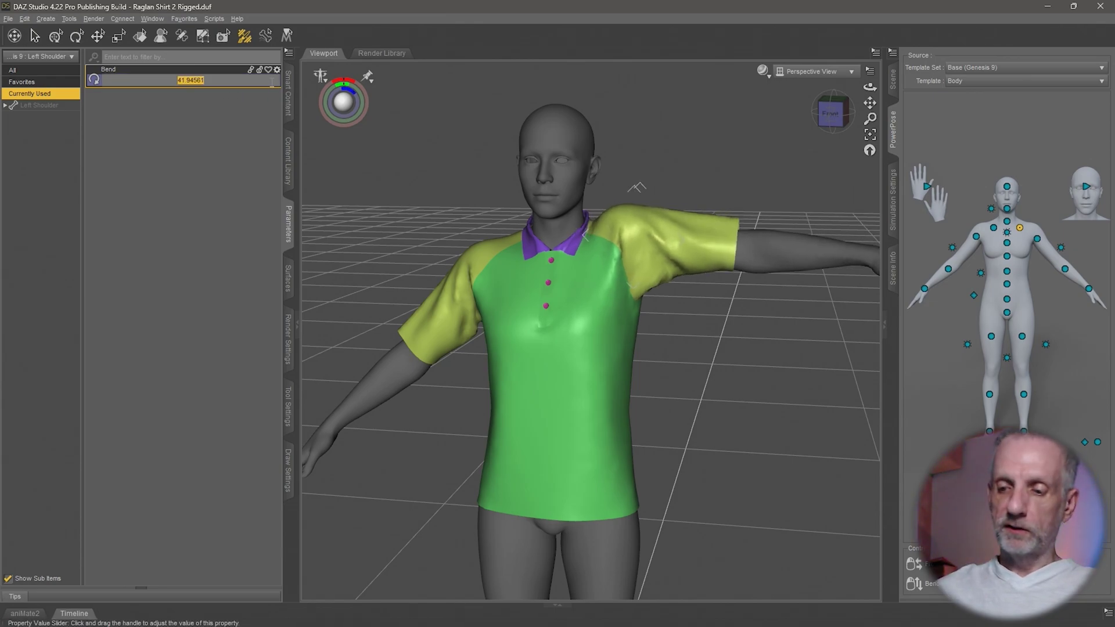
pyautogui.write('40')
pyautogui.press('Return')
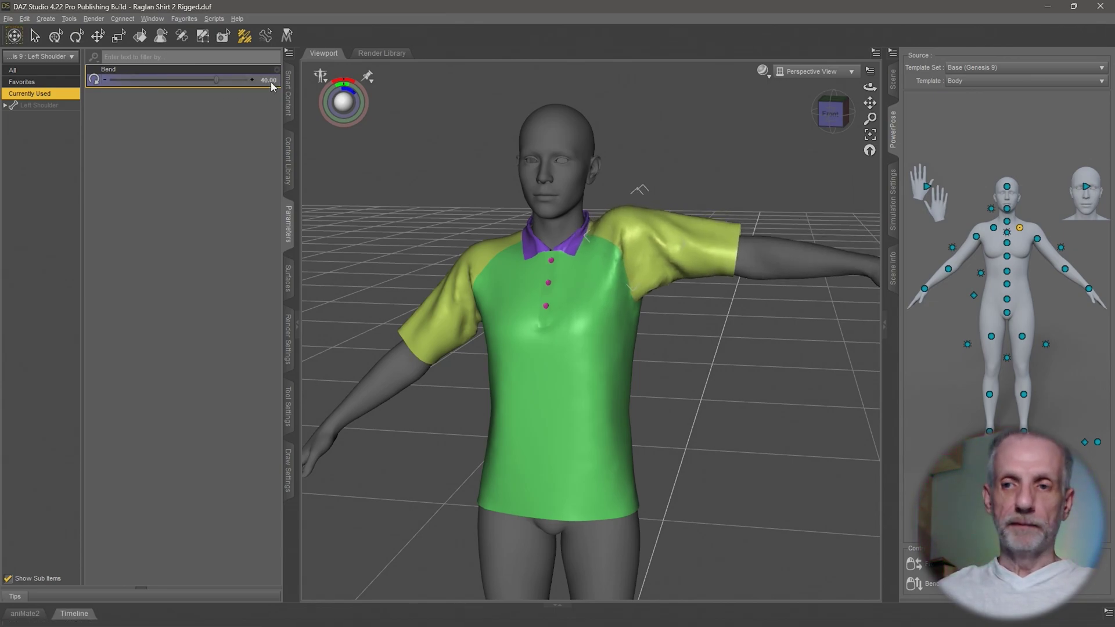
# Examine how the Raglan Shirt's left shoulder corrective morph responds to the lowered shoulder bend.
pyautogui.click(896, 85)
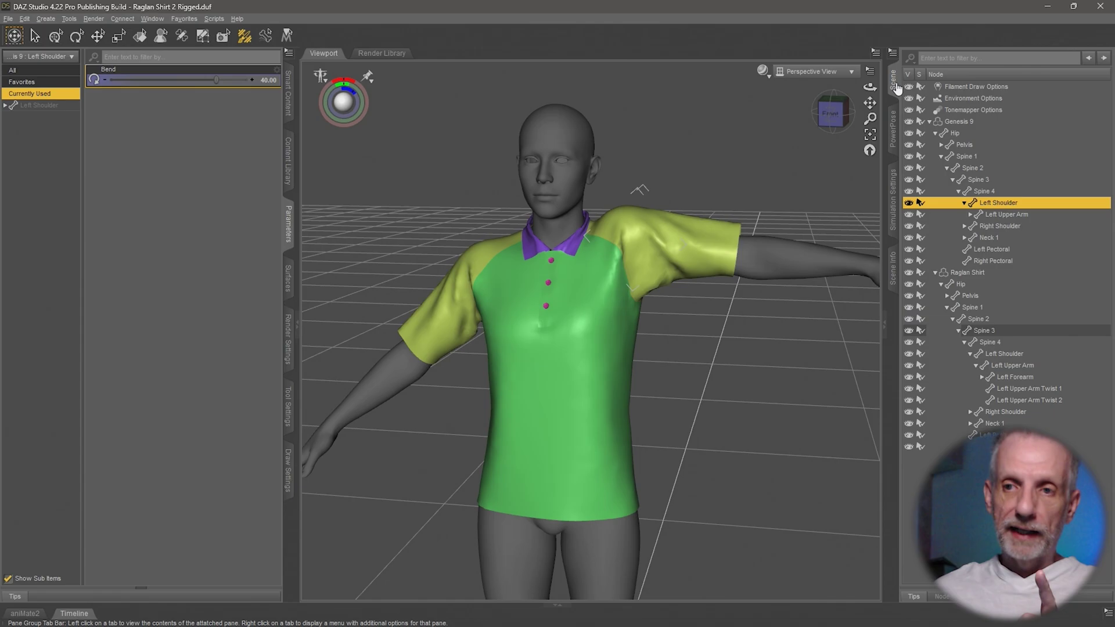
pyautogui.click(979, 121)
pyautogui.click(993, 272)
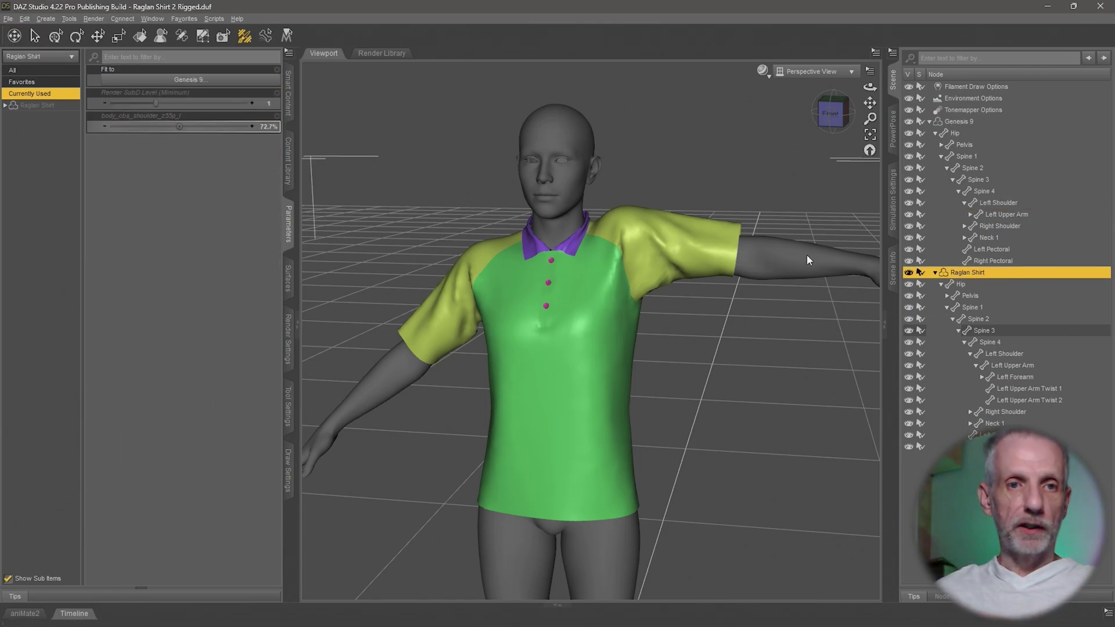
pyautogui.click(152, 132)
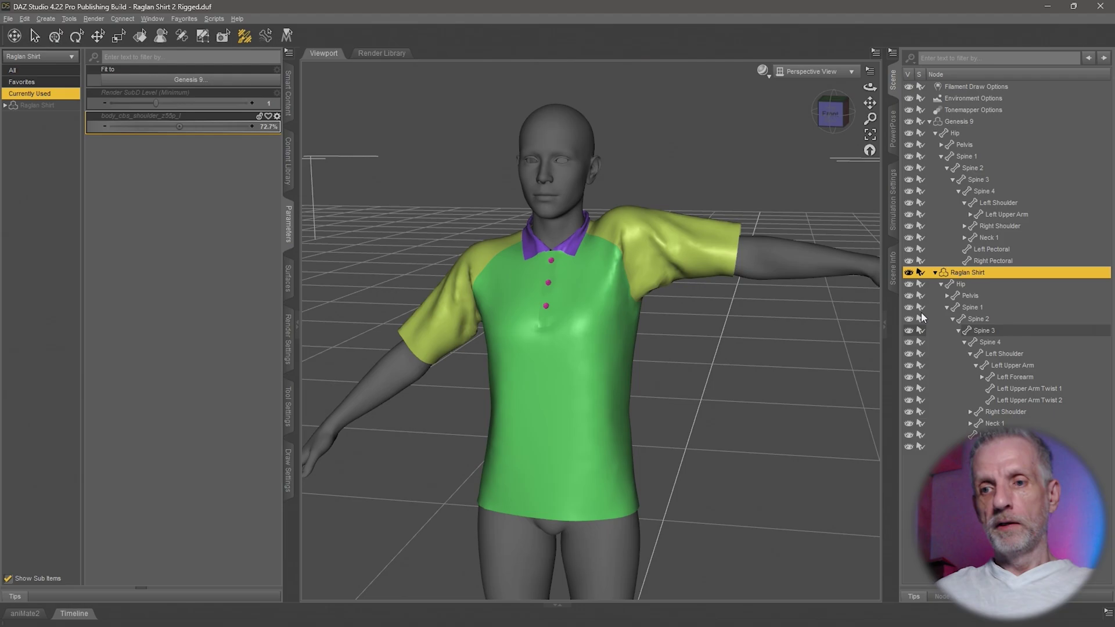
# Select Genesis 9's left shoulder in PowerPose and reset its Bend to 0.
pyautogui.click(977, 121)
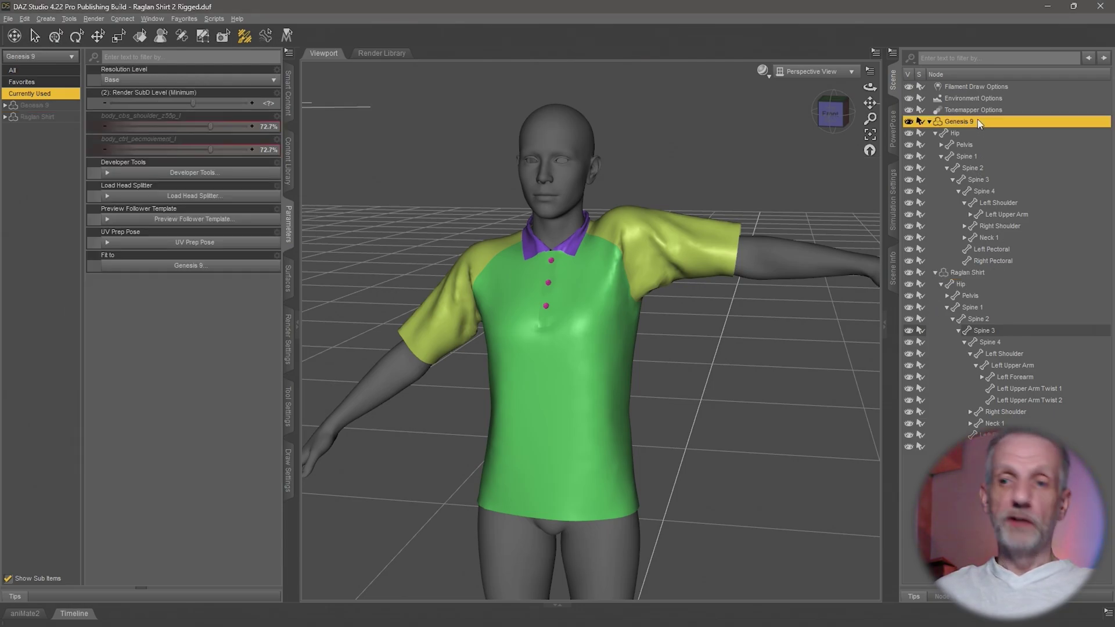
pyautogui.click(894, 131)
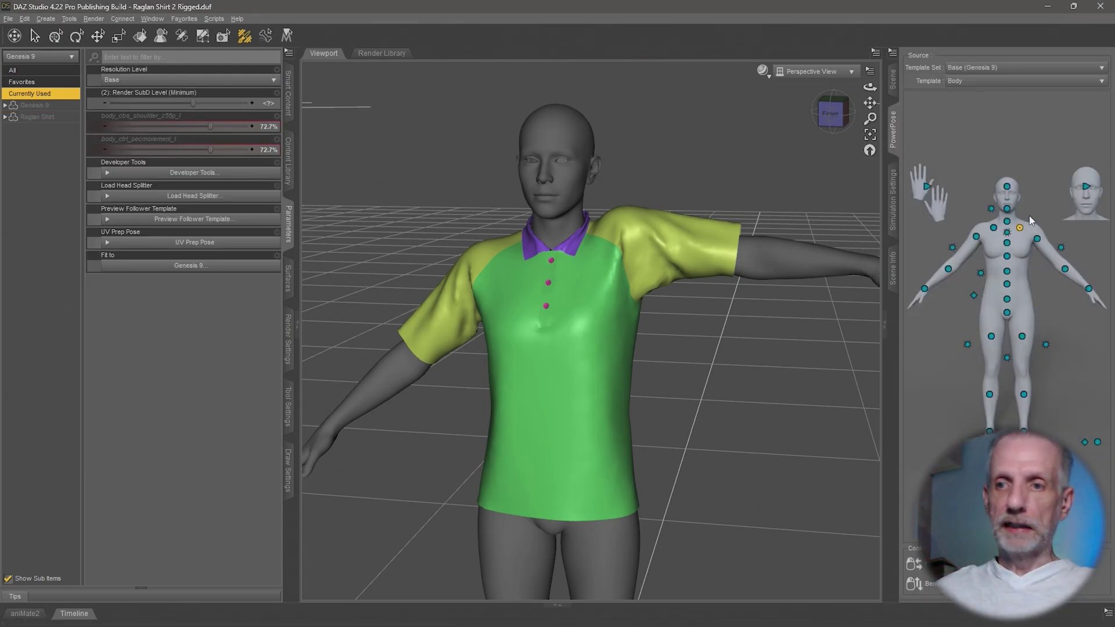
pyautogui.click(1038, 240)
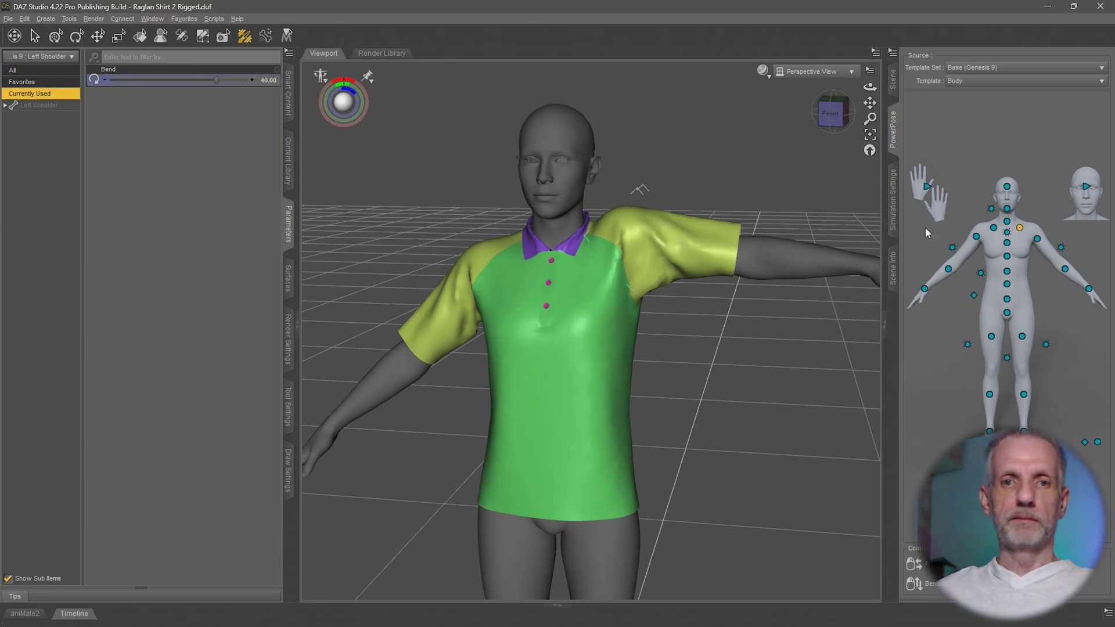
pyautogui.keyDown('alt'); pyautogui.click(192, 82); pyautogui.keyUp('alt')
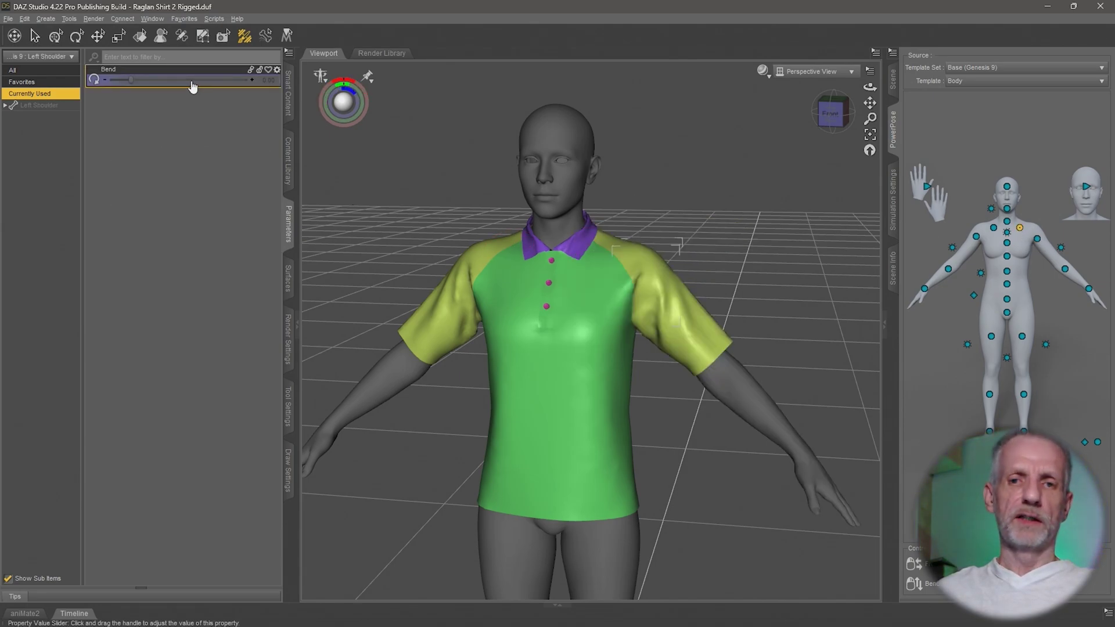
# Raise Genesis 9's left upper arm to a Bend of 90 and check the figure's currently used corrective morphs.
pyautogui.click(1038, 243)
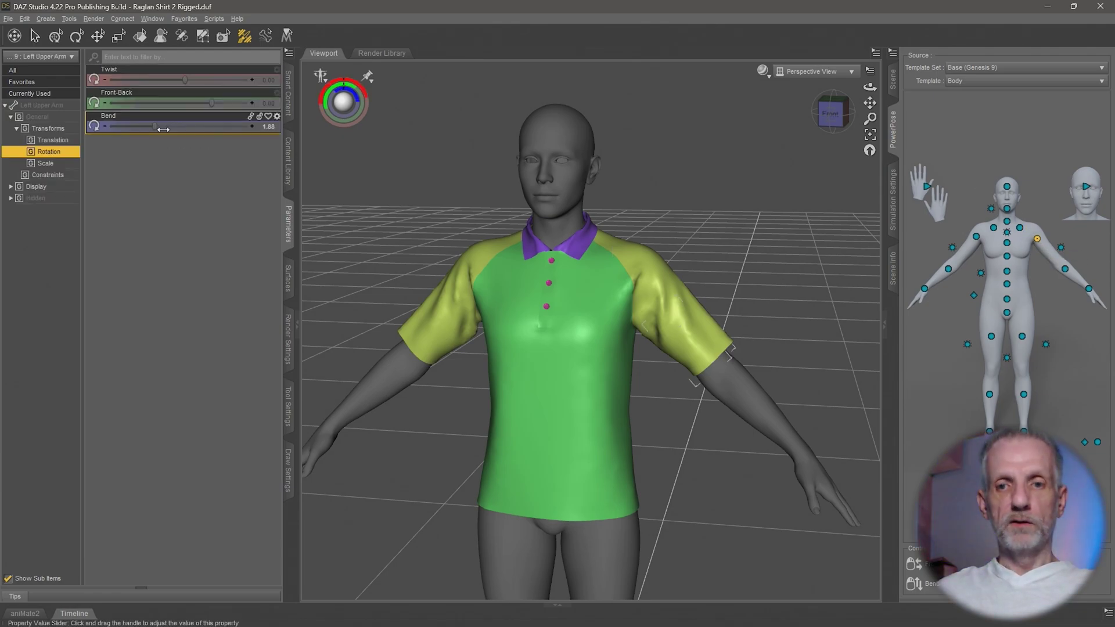
pyautogui.moveTo(158, 127); pyautogui.dragTo(264, 149)
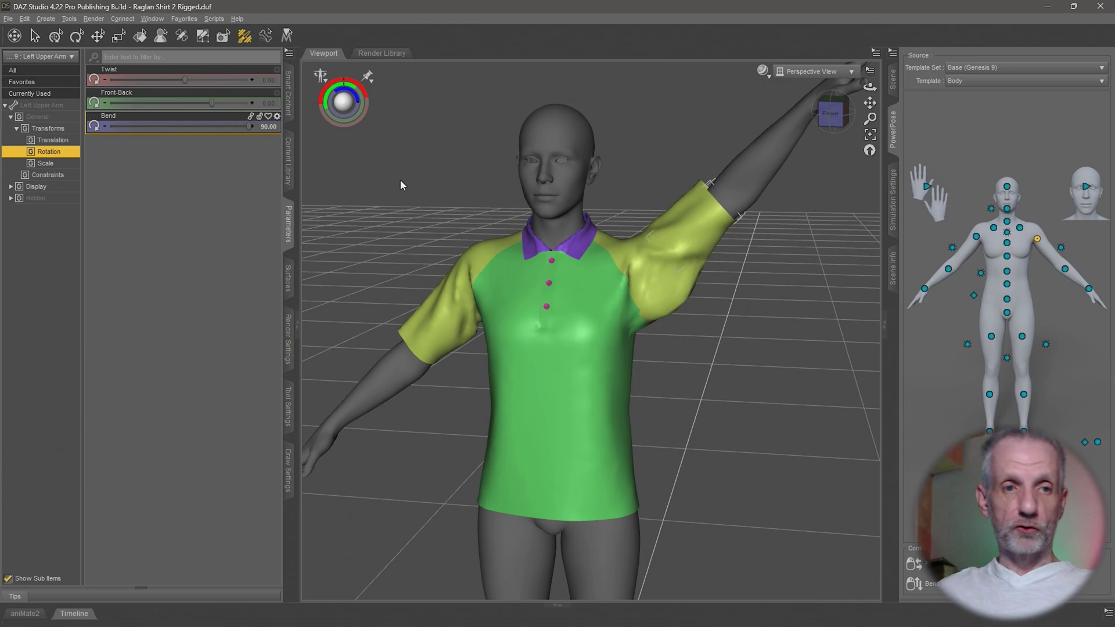
pyautogui.click(893, 79)
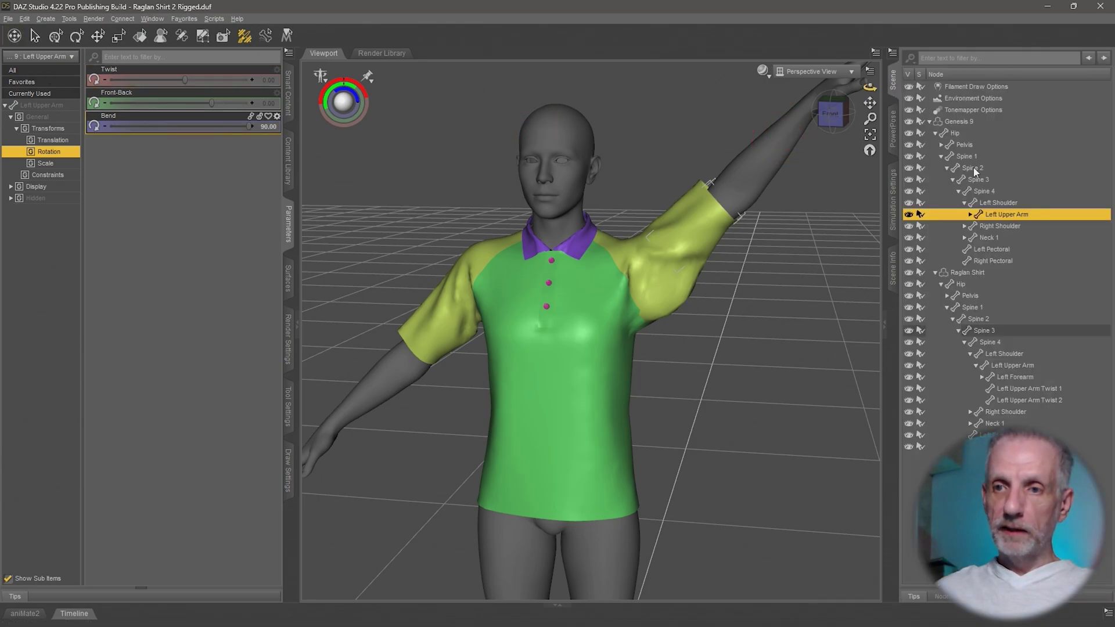
pyautogui.click(979, 121)
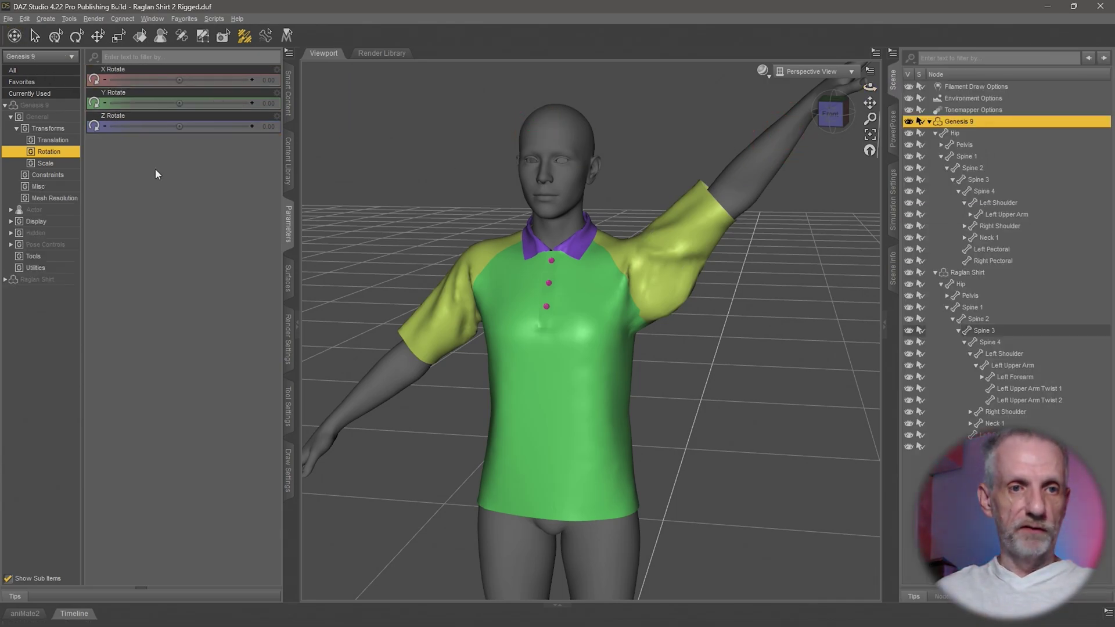
pyautogui.click(57, 96)
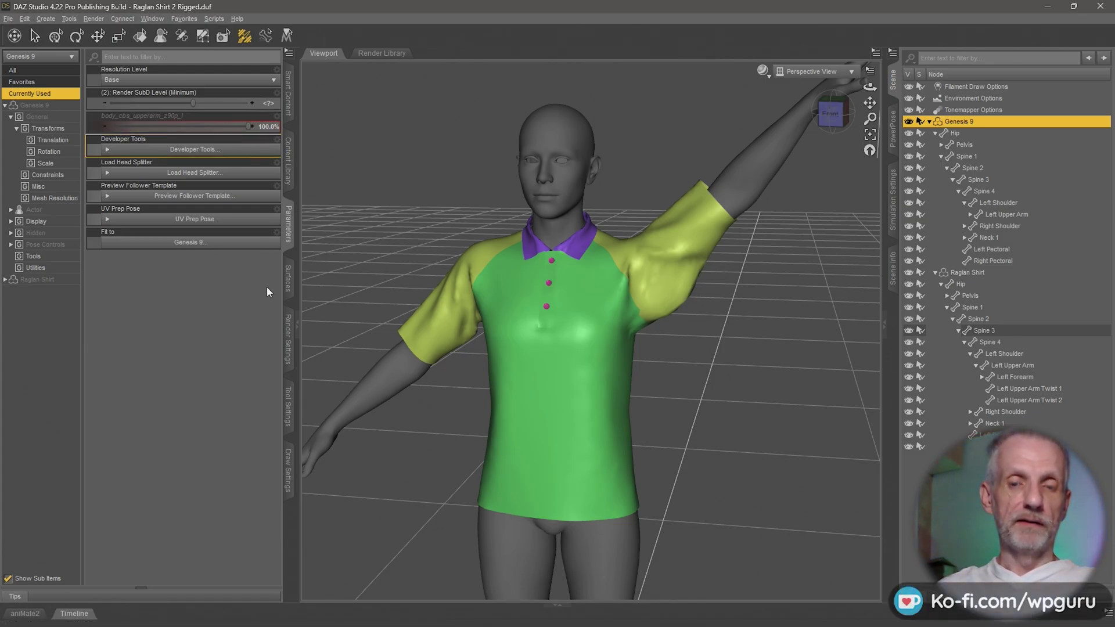
# Lower Genesis 9's left upper arm to a Bend of -40 and check the figure's currently used corrective morphs.
pyautogui.click(718, 169)
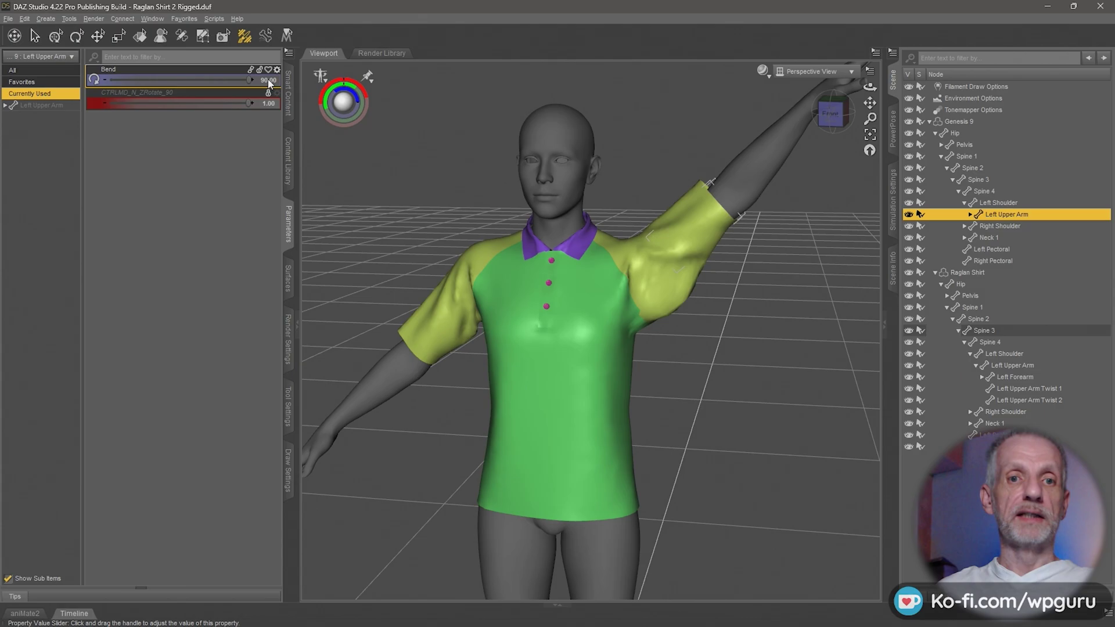
pyautogui.moveTo(249, 80); pyautogui.dragTo(61, 85)
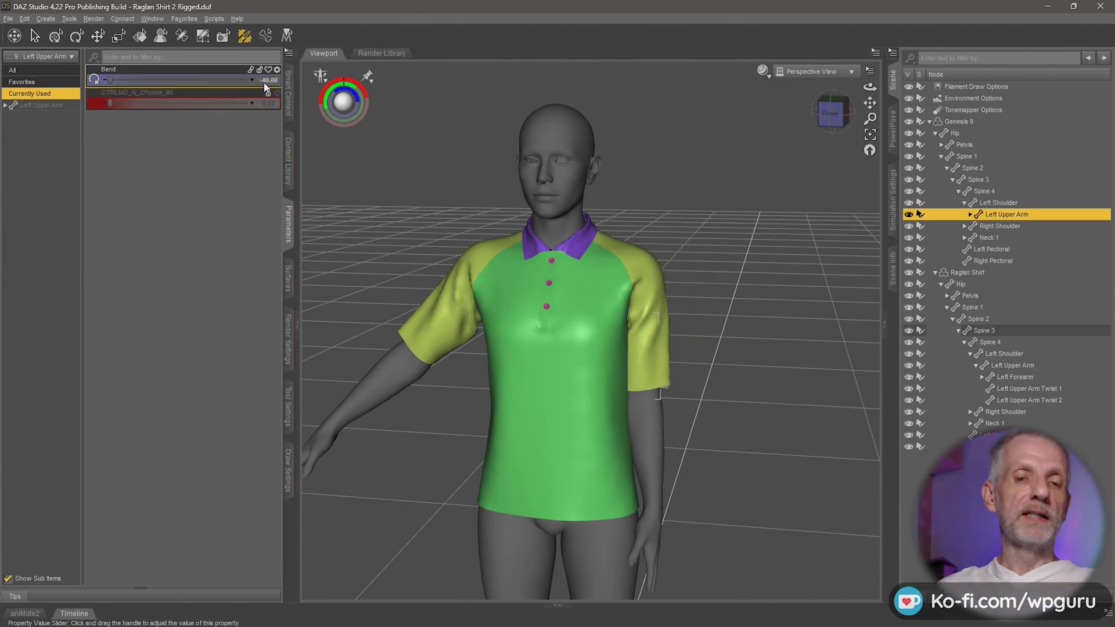
pyautogui.click(959, 122)
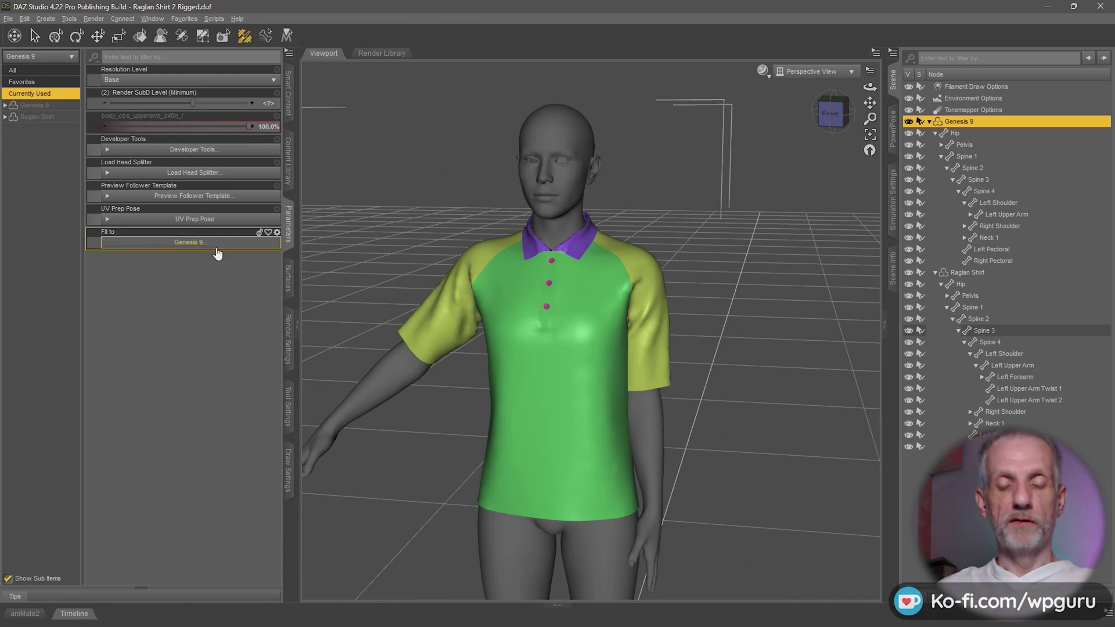
pyautogui.moveTo(606, 386)
pyautogui.keyDown('ctrl'); pyautogui.keyDown('alt'); pyautogui.mouseDown()
pyautogui.moveTo(578, 367)
pyautogui.moveTo(548, 383)
pyautogui.moveTo(605, 387)
pyautogui.mouseUp(); pyautogui.keyUp('alt'); pyautogui.keyUp('ctrl')
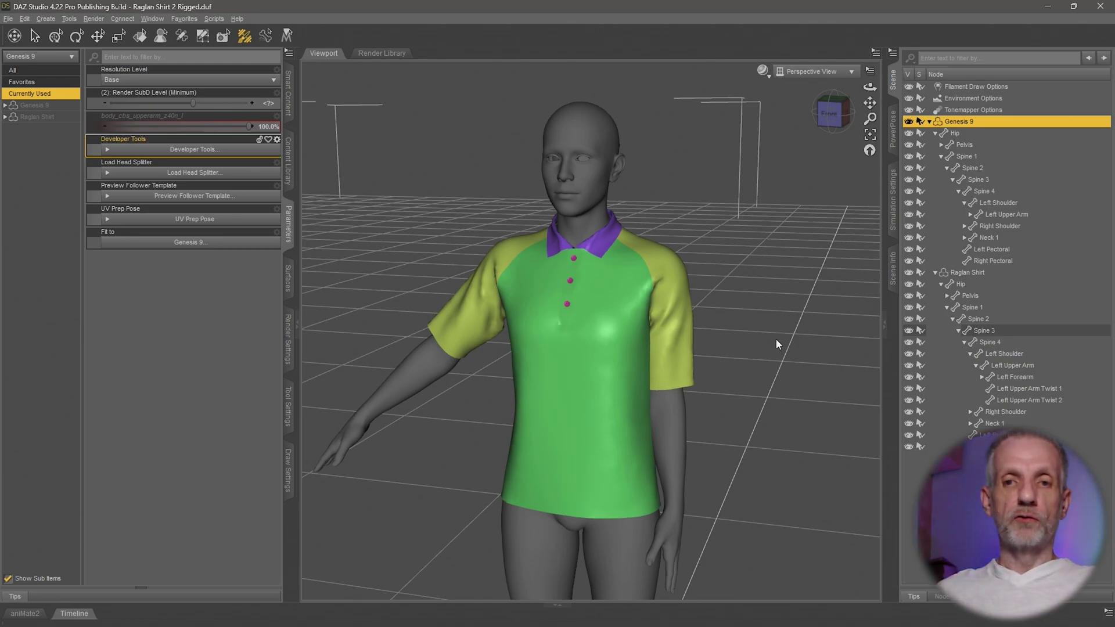
# Switch to the browser and look through the preview images of FF's Content Creation Poses for Genesis 9.
pyautogui.hotkey('alt', 'Tab')
pyautogui.hotkey('alt', 'Tab')
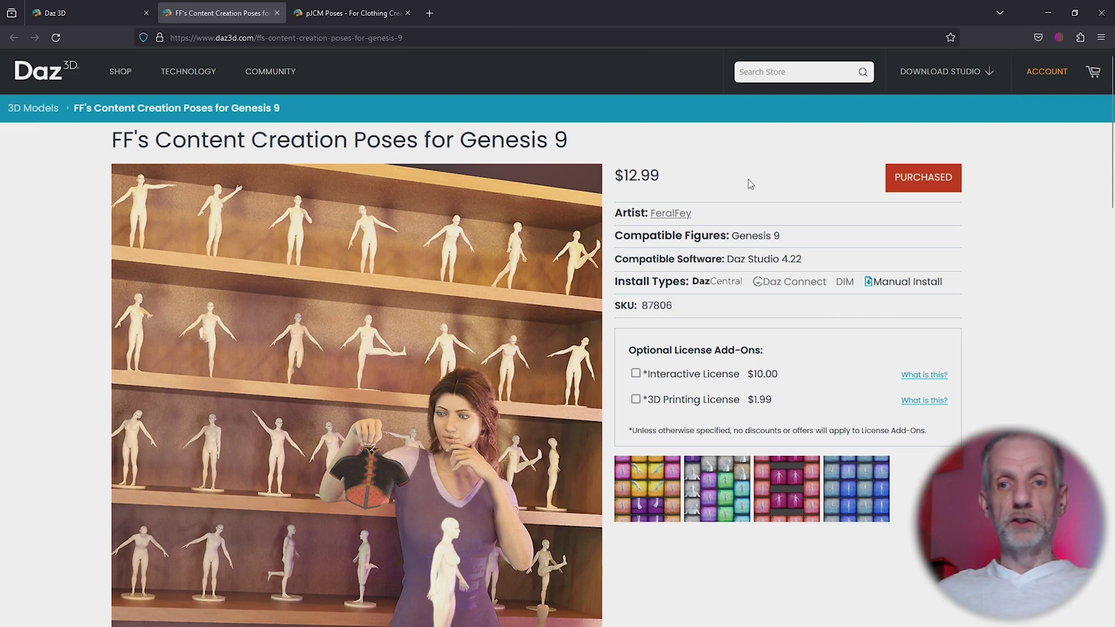
pyautogui.scroll(-5, 1033, 314)
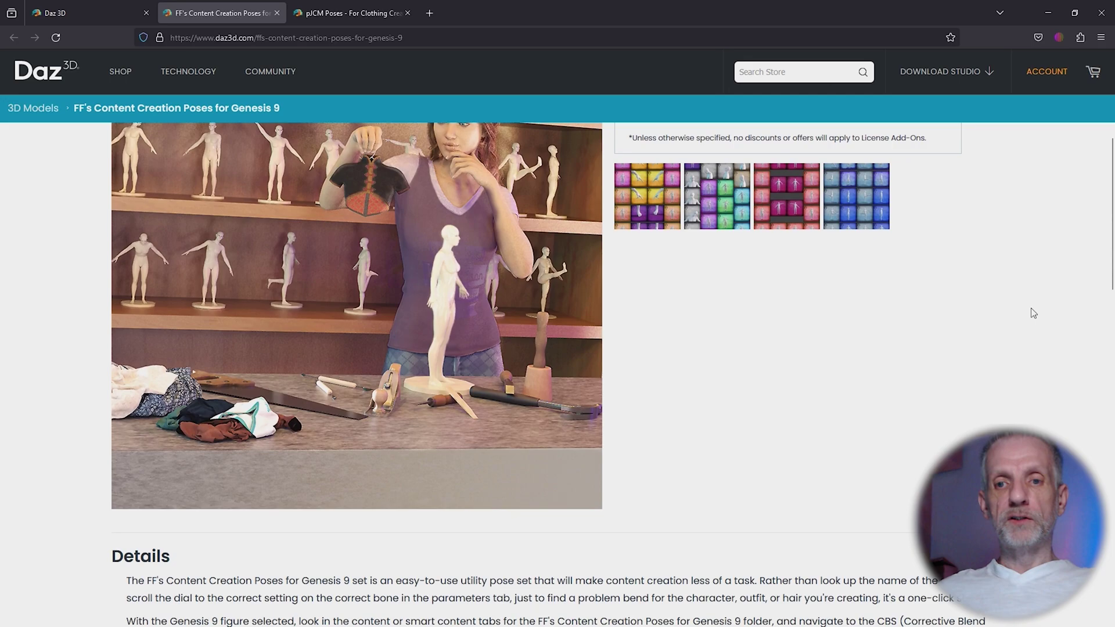
pyautogui.scroll(4, 1024, 315)
pyautogui.click(665, 417)
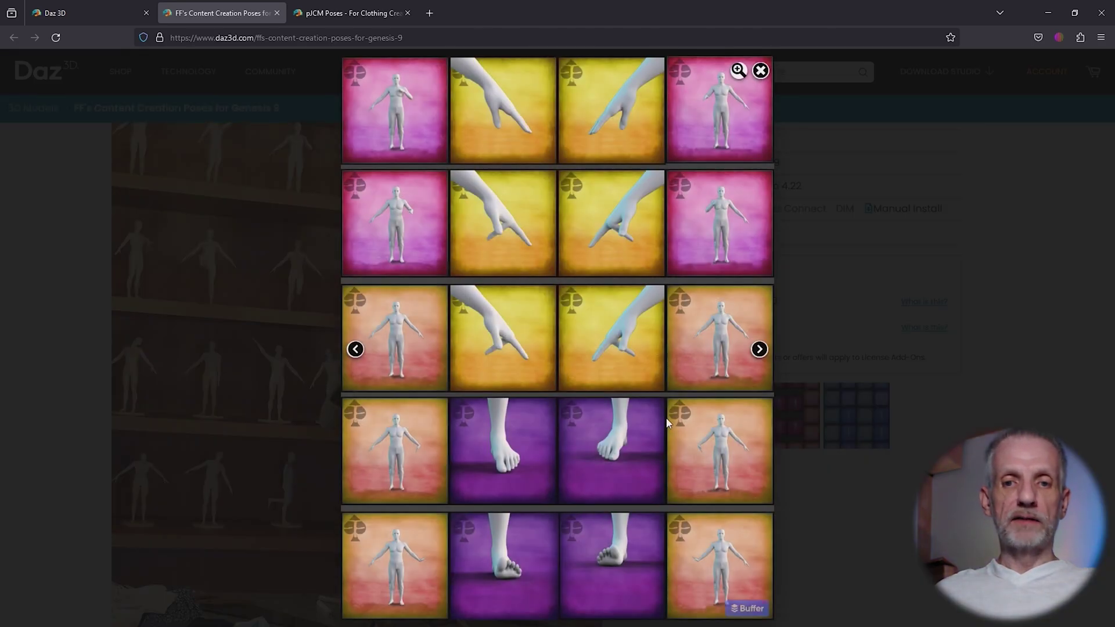
pyautogui.click(759, 349)
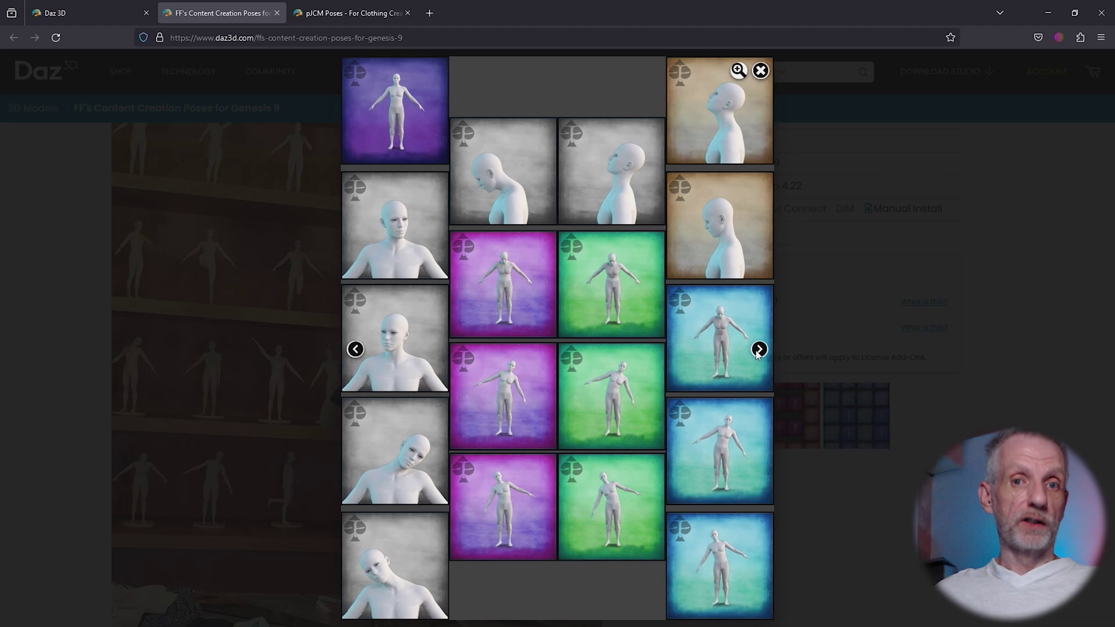
pyautogui.click(758, 350)
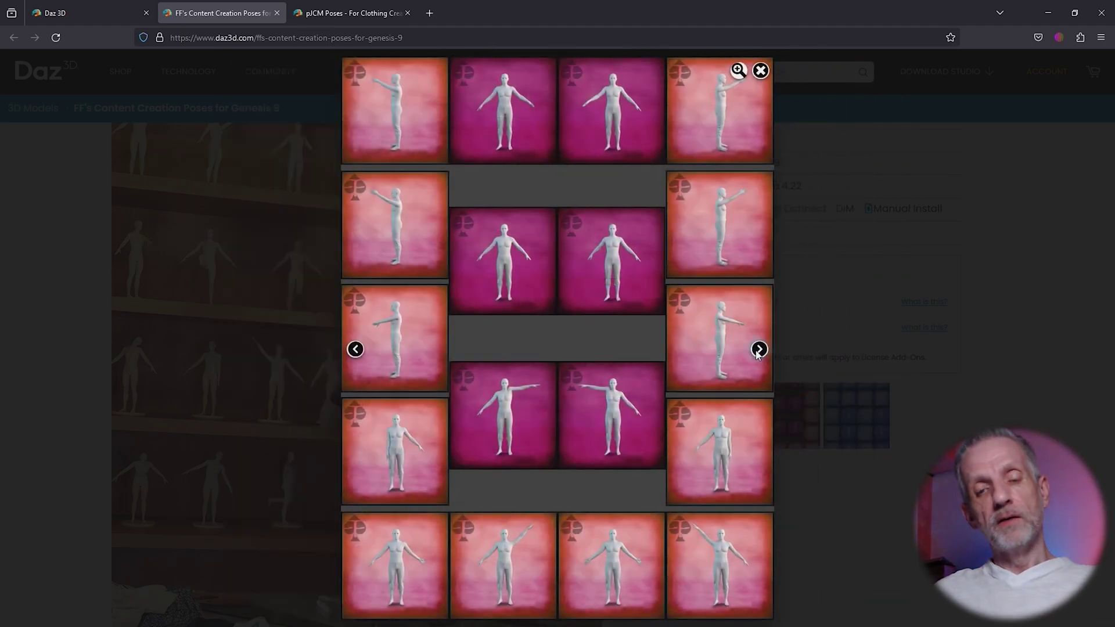
pyautogui.click(759, 349)
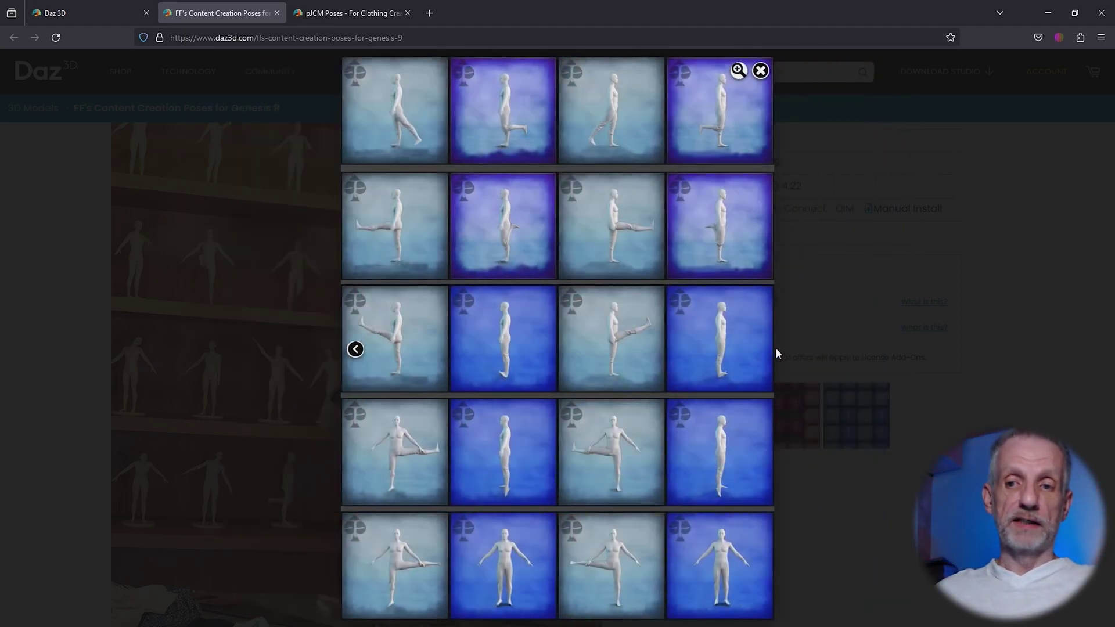
pyautogui.click(848, 316)
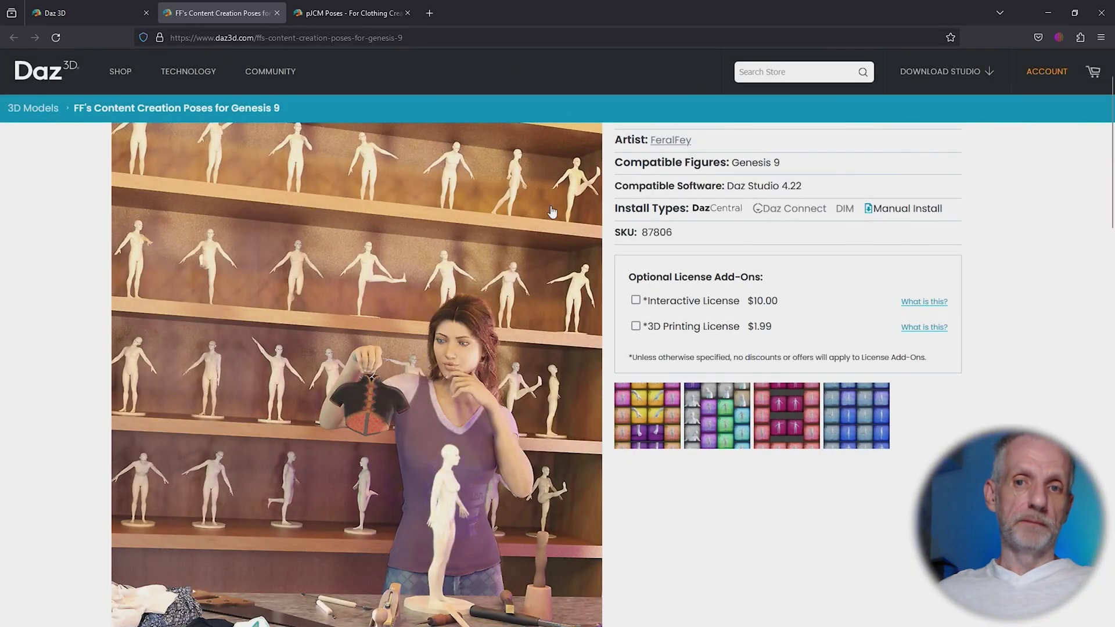
# Review the pJCM Poses - For Clothing Creators for Genesis 8 product page and its first preview images.
pyautogui.click(361, 19)
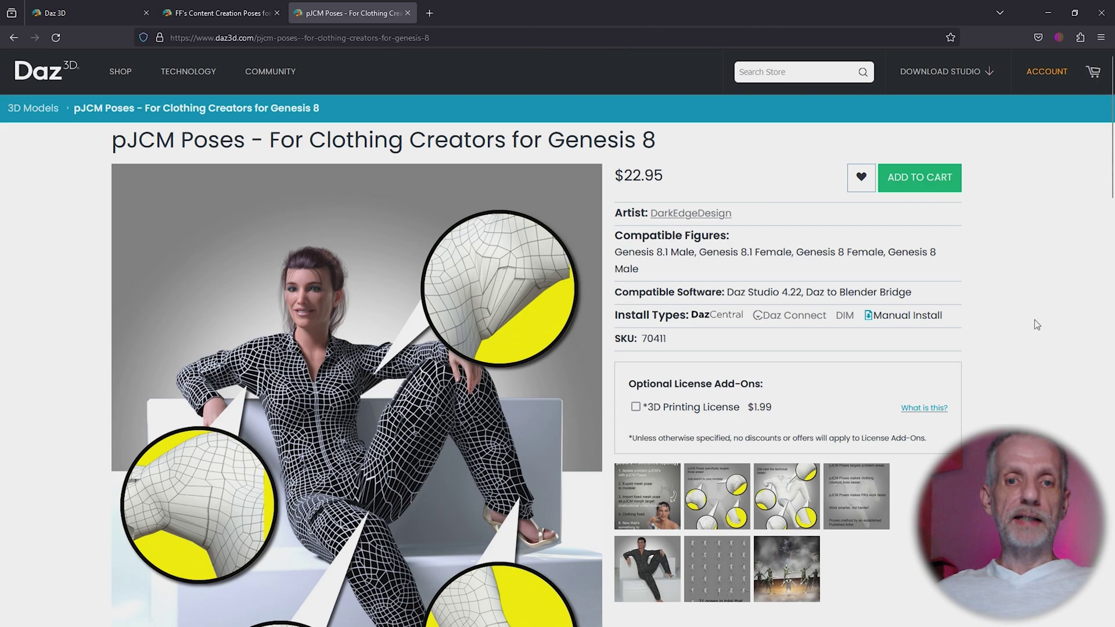
pyautogui.scroll(-1, 1020, 388)
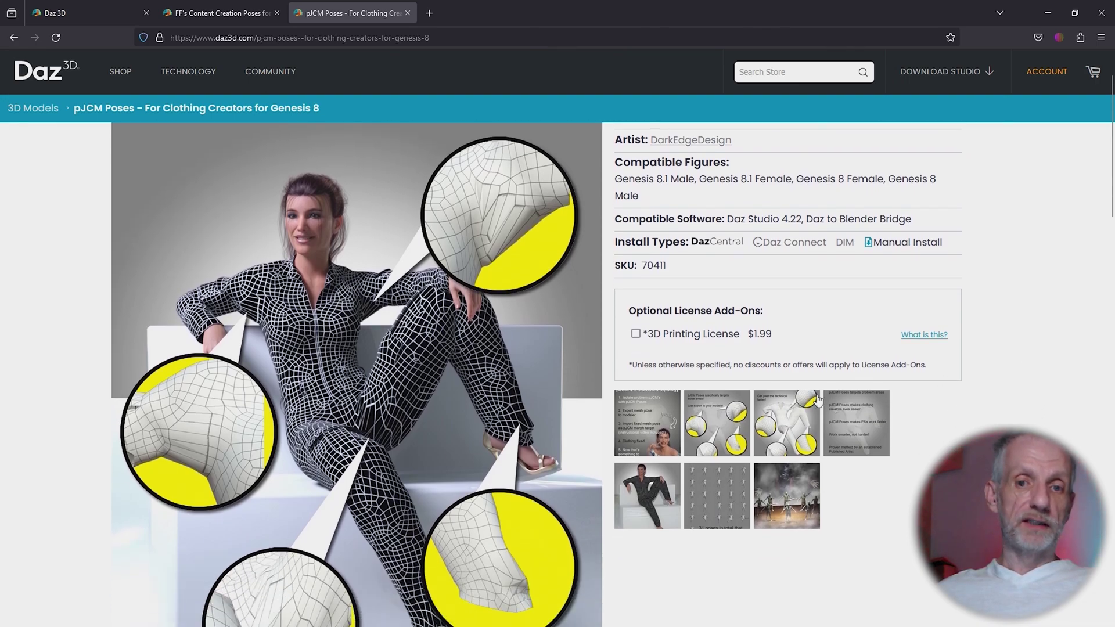
pyautogui.click(669, 425)
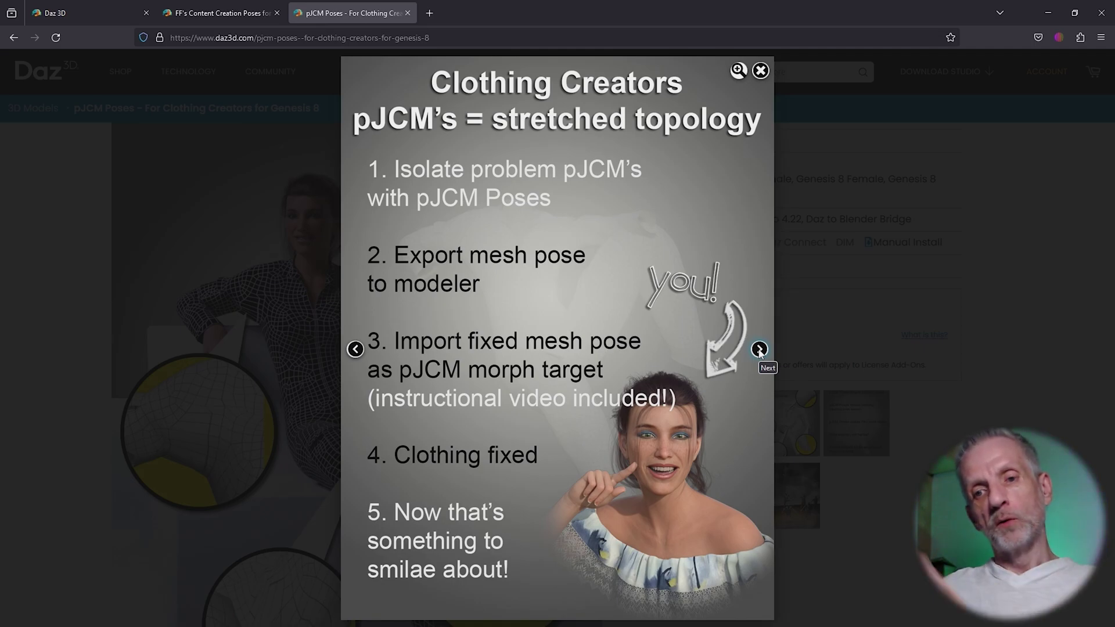
pyautogui.click(759, 349)
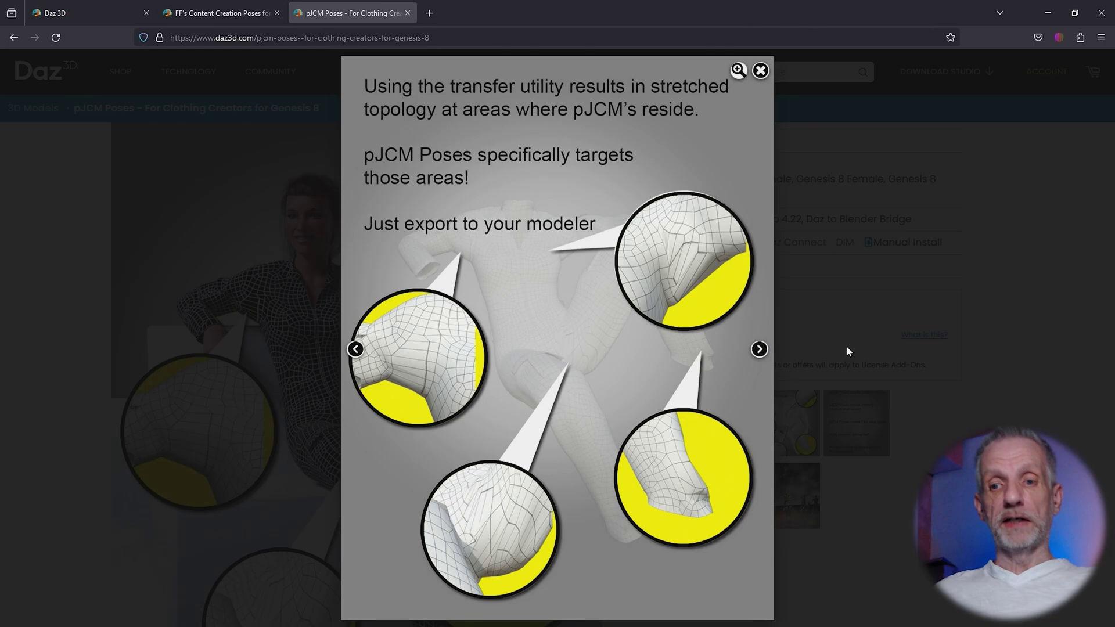
pyautogui.click(881, 343)
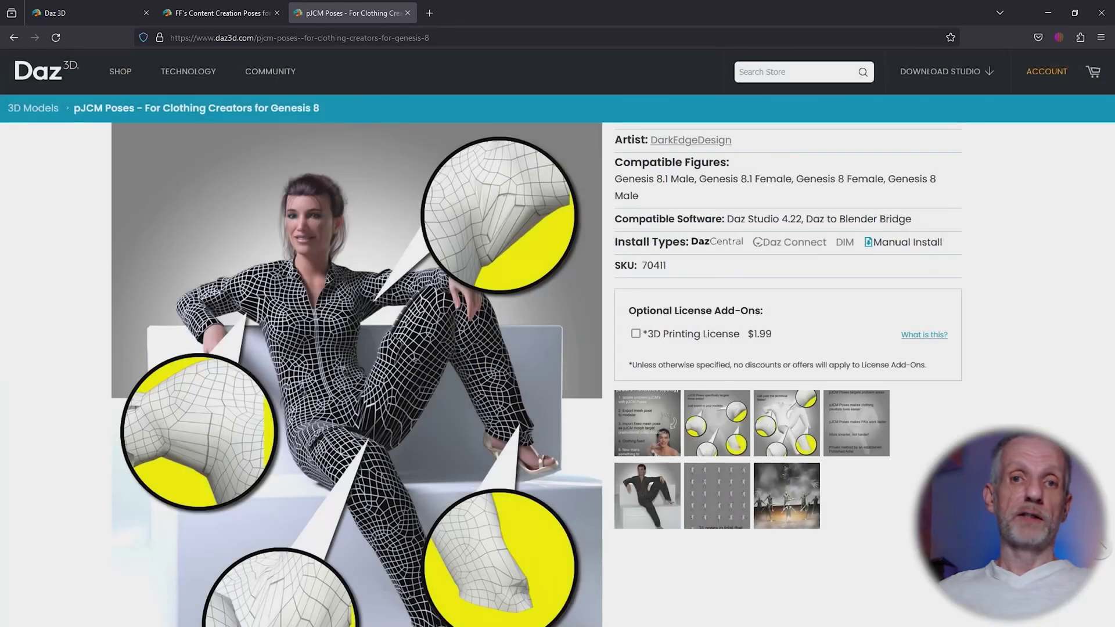
# Return to DAZ Studio and reset the Bend of Genesis 9's left upper arm to 0.
pyautogui.click(1048, 12)
pyautogui.keyDown('ctrl'); pyautogui.keyDown('alt'); pyautogui.moveTo(725, 369); pyautogui.dragTo(707, 369); pyautogui.keyUp('alt'); pyautogui.keyUp('ctrl')
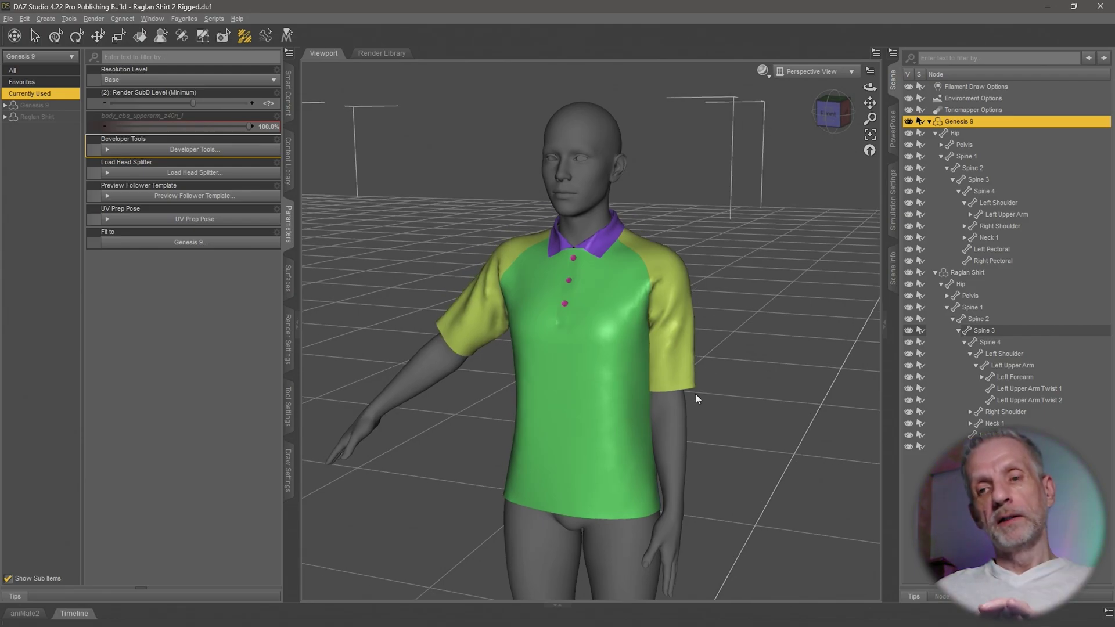
pyautogui.click(695, 392)
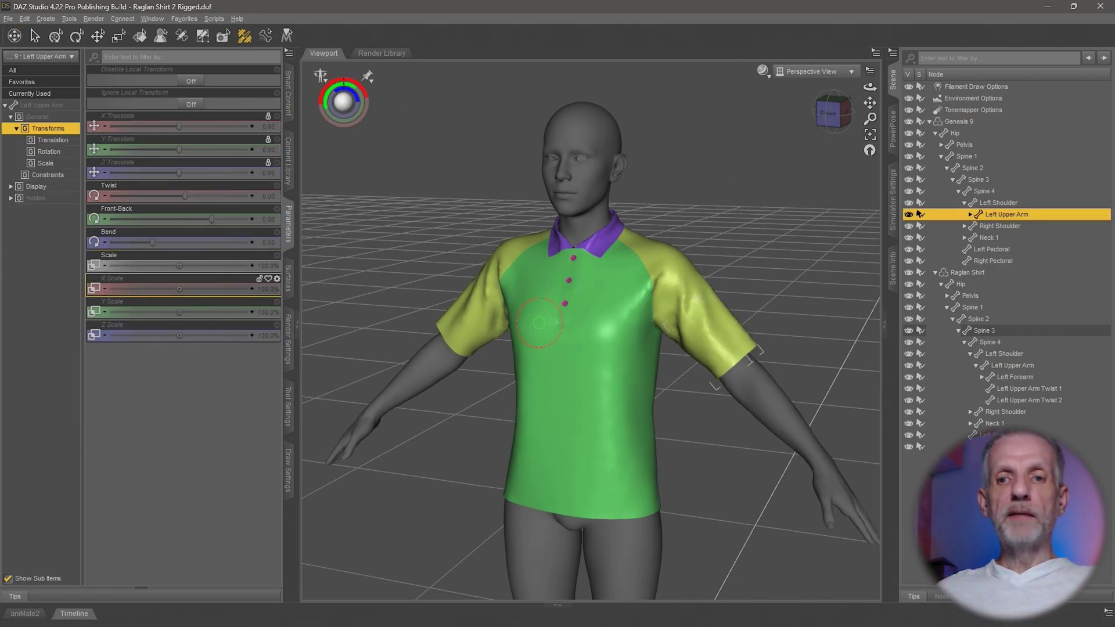
# Set the Bend of Genesis 9's left shoulder to 55.
pyautogui.scroll(-4, 558, 323)
pyautogui.scroll(2, 557, 323)
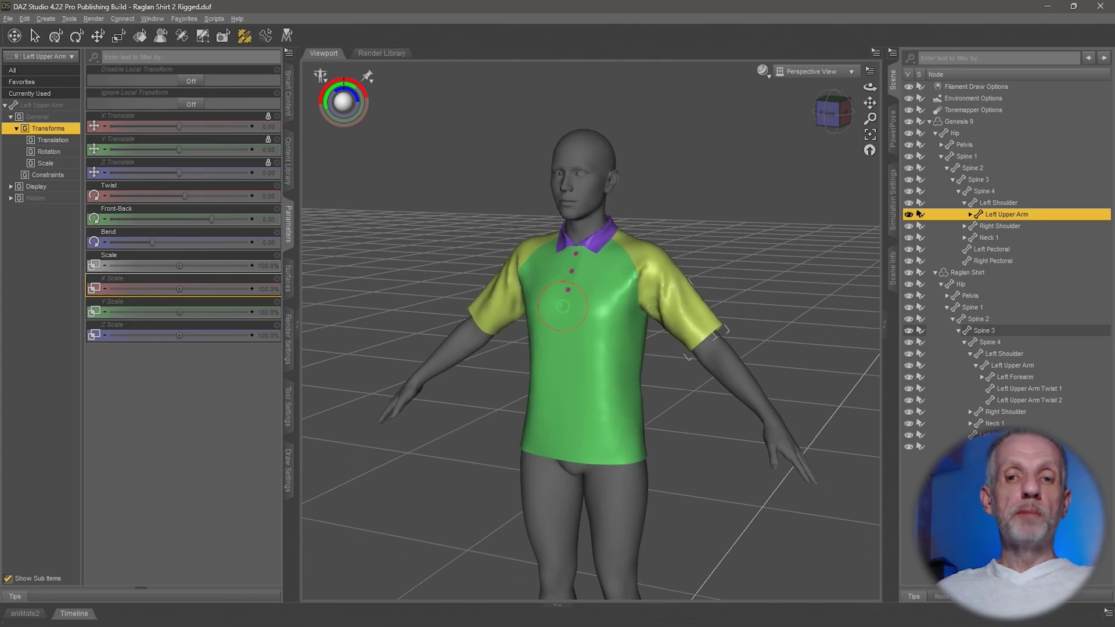
pyautogui.click(1010, 202)
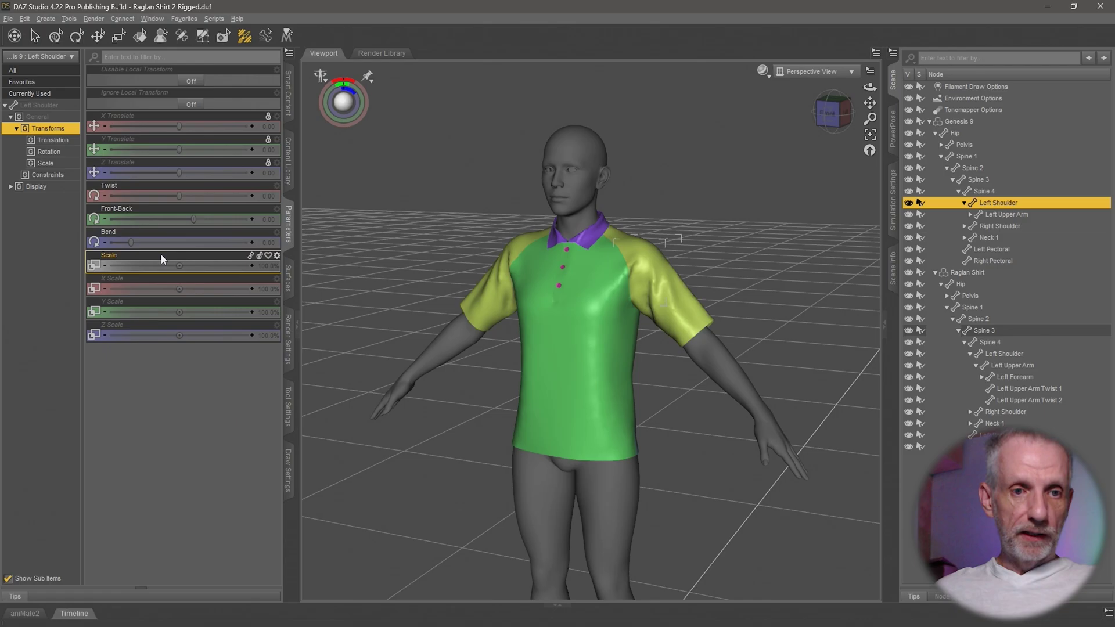
pyautogui.moveTo(131, 242); pyautogui.dragTo(294, 243)
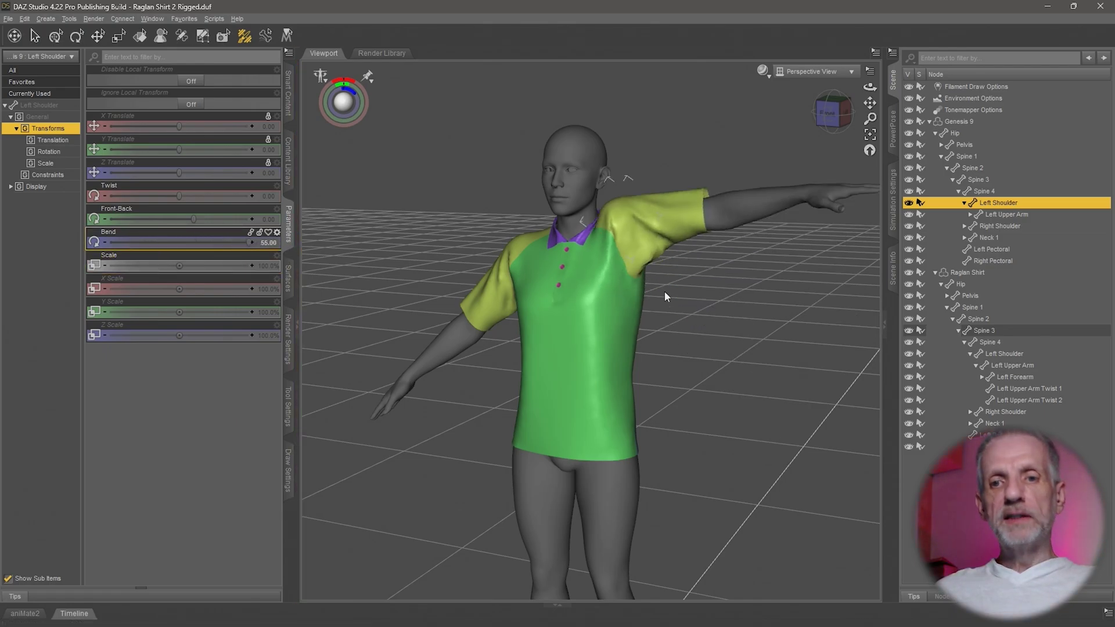
# Examine how the Raglan Shirt's left sleeve and underarm deform at the raised shoulder from several angles.
pyautogui.scroll(5, 665, 297)
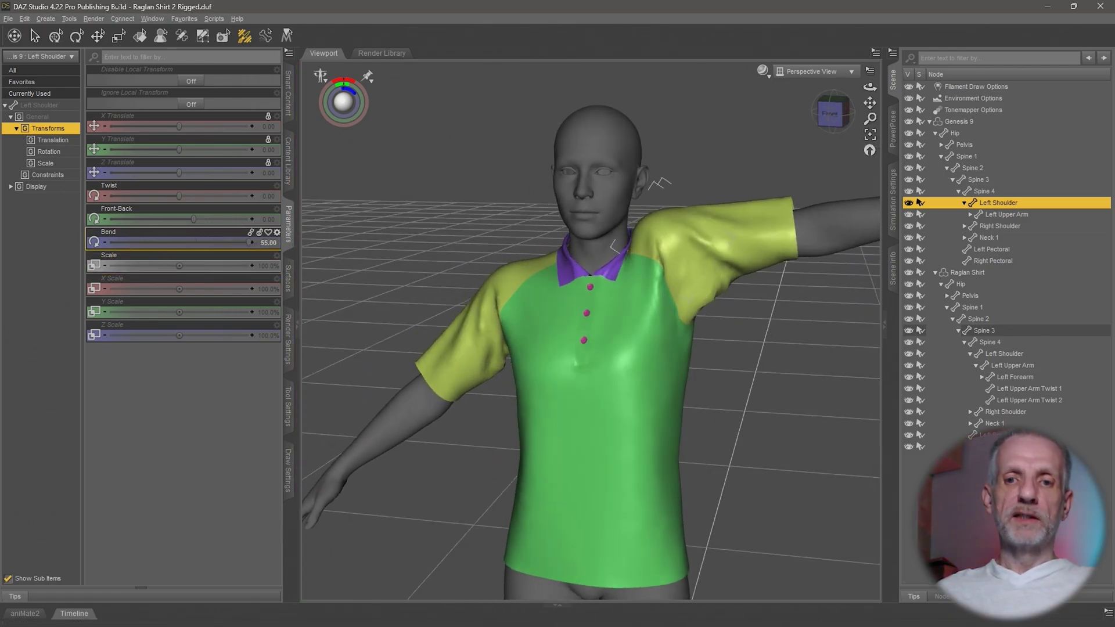
pyautogui.moveTo(699, 312)
pyautogui.mouseDown(button='middle')
pyautogui.moveTo(685, 314)
pyautogui.moveTo(695, 325)
pyautogui.moveTo(627, 276)
pyautogui.moveTo(587, 270)
pyautogui.moveTo(675, 289)
pyautogui.mouseUp(button='middle')
pyautogui.scroll(2, 670, 290)
pyautogui.scroll(-2, 670, 289)
pyautogui.scroll(2, 675, 289)
pyautogui.moveTo(672, 295); pyautogui.dragTo(680, 231)
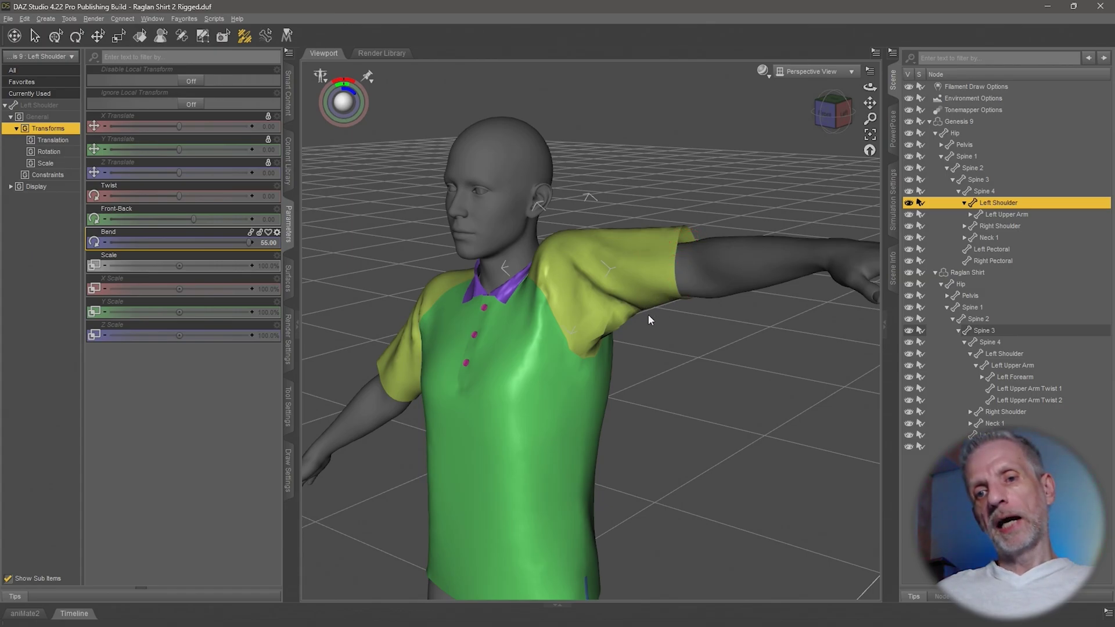
pyautogui.keyDown('ctrl'); pyautogui.keyDown('alt'); pyautogui.moveTo(608, 324); pyautogui.dragTo(555, 299); pyautogui.keyUp('alt'); pyautogui.keyUp('ctrl')
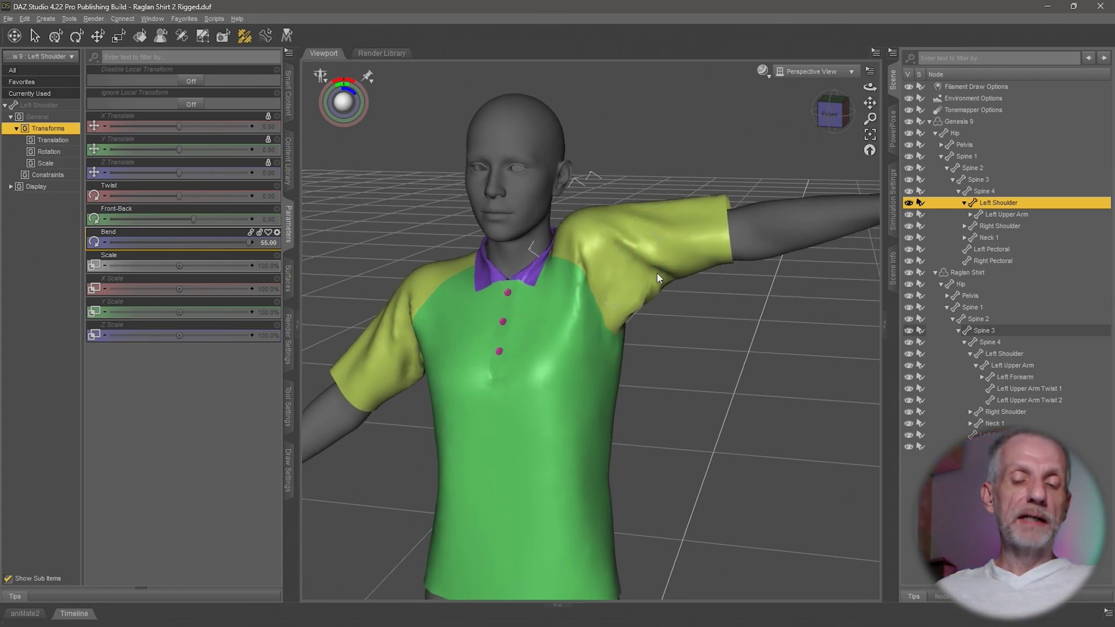
pyautogui.scroll(-2, 555, 369)
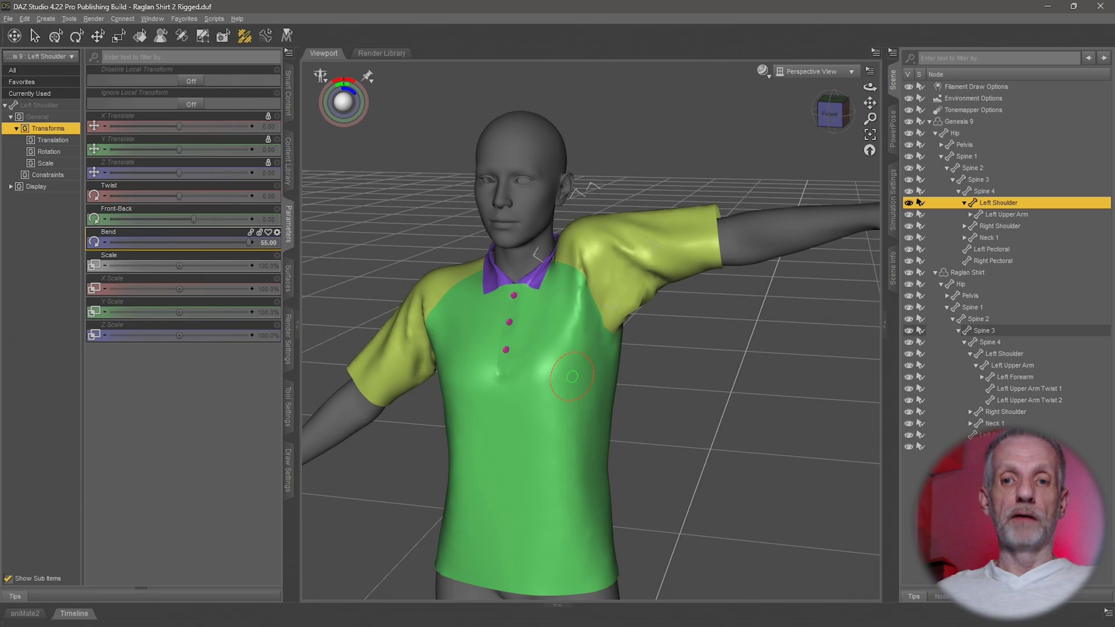
pyautogui.moveTo(556, 369); pyautogui.dragTo(587, 338, button='middle')
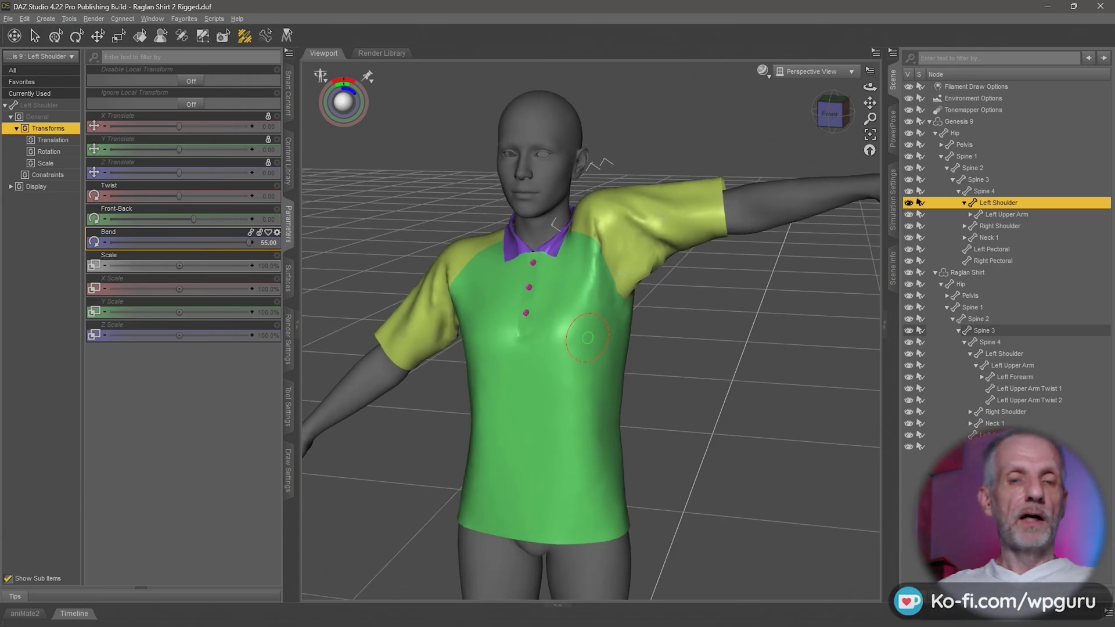